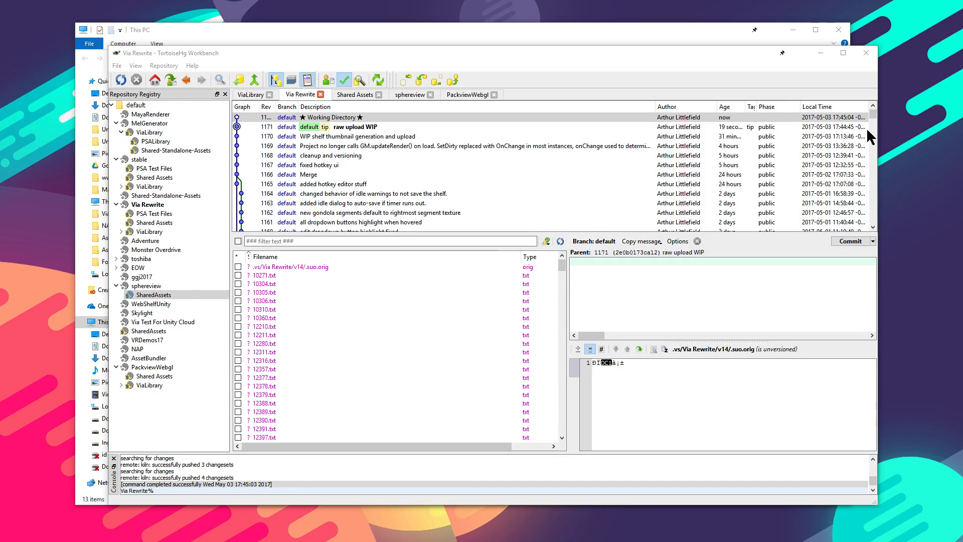
Step: Reposition the workbench window and collapse the stable, MelGenerator, Via Rewrite, sphereview and PackviewWebgl repositories in the registry
left_click_drag(534, 50, 512, 27)
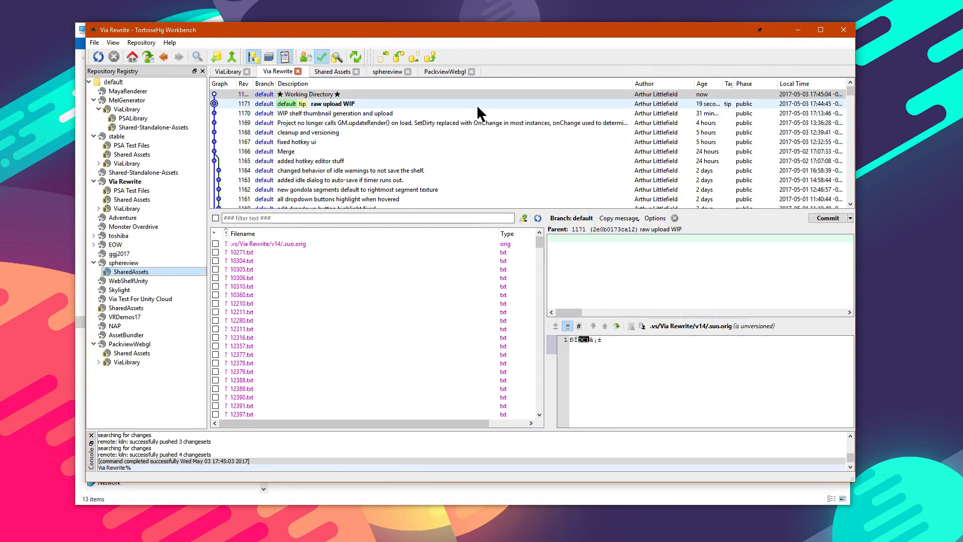
left_click(128, 182)
left_click(93, 135)
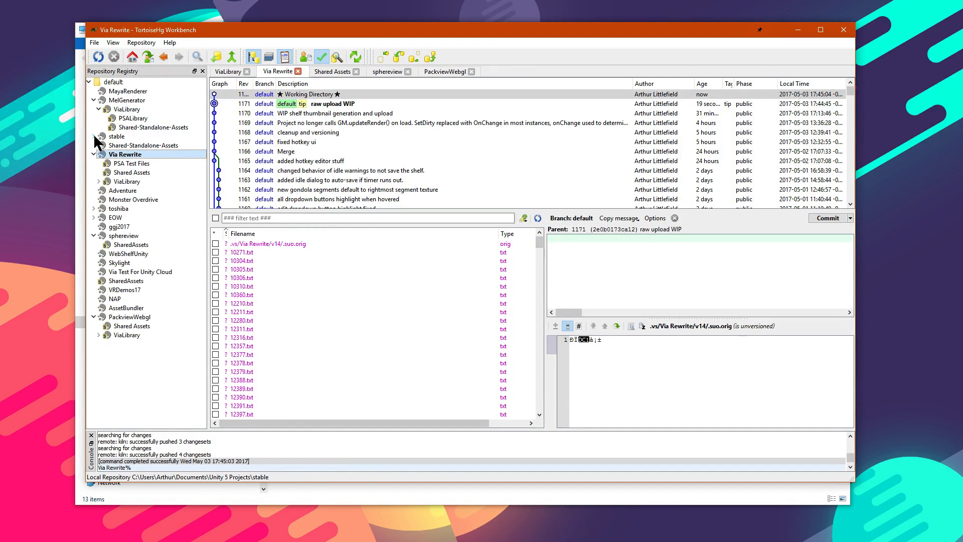
left_click(93, 100)
left_click(93, 127)
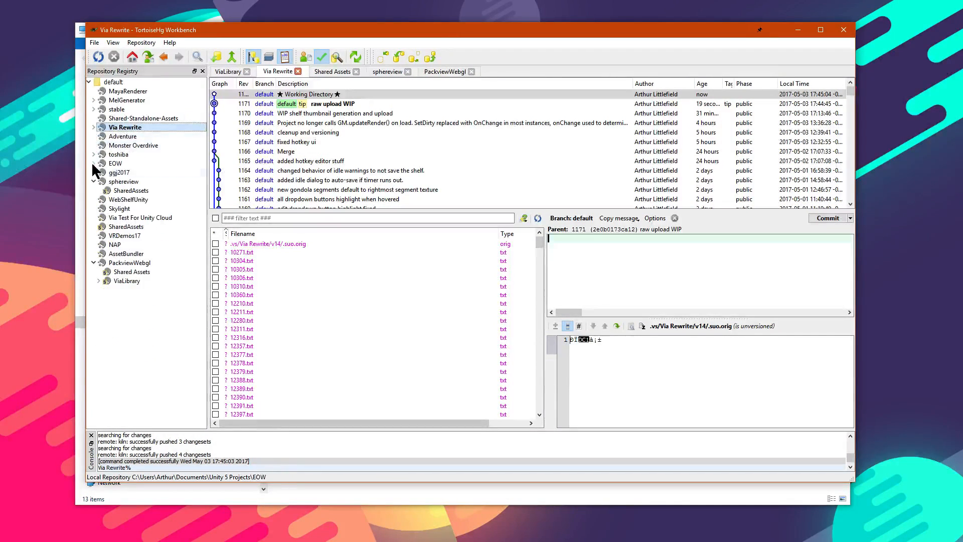
left_click(93, 181)
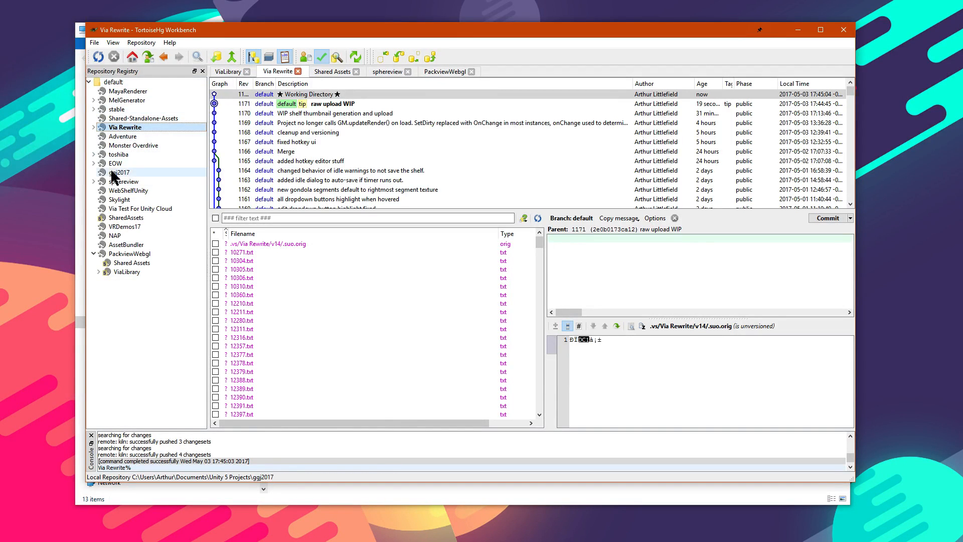
left_click(93, 253)
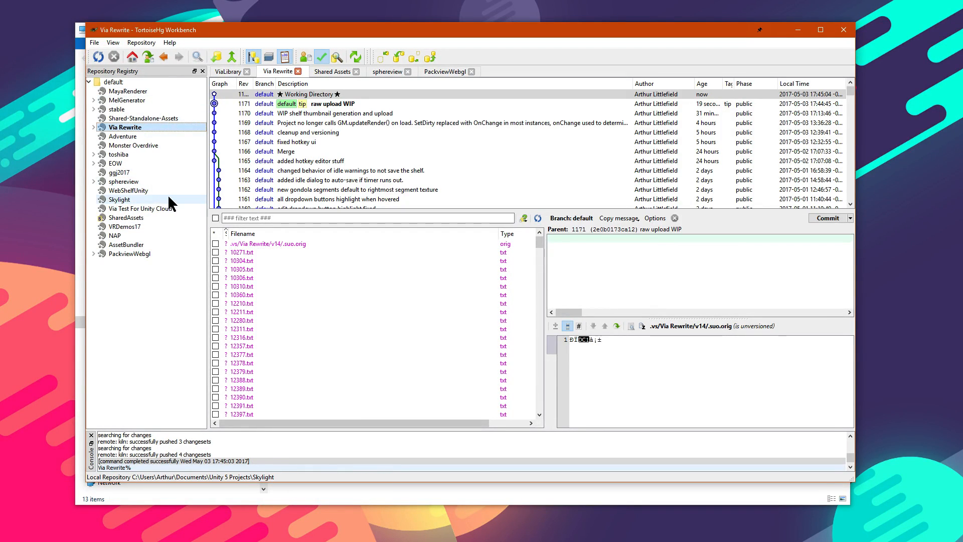
Step: Open the NAP repository and enlarge its window, revision history area, and Description and Graph columns
double_click(116, 236)
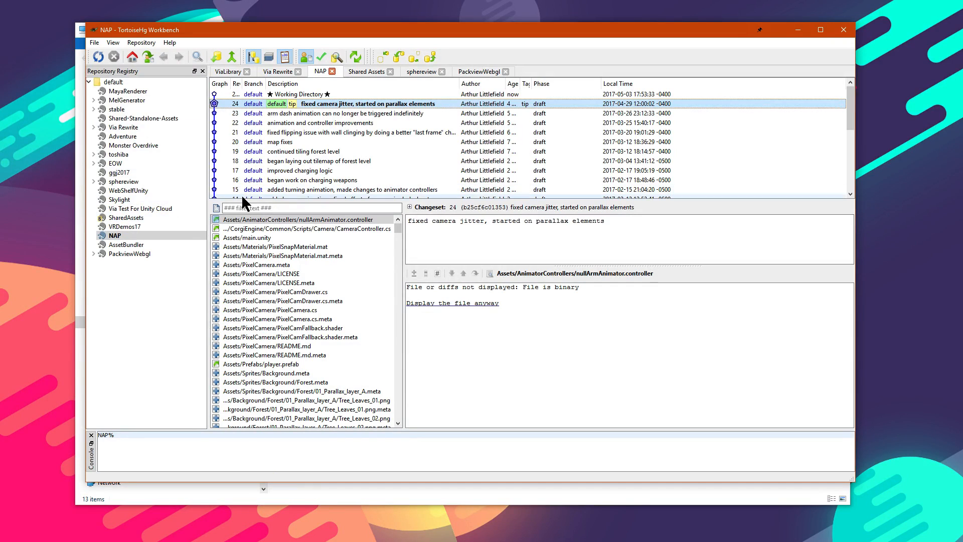
left_click_drag(261, 203, 262, 241)
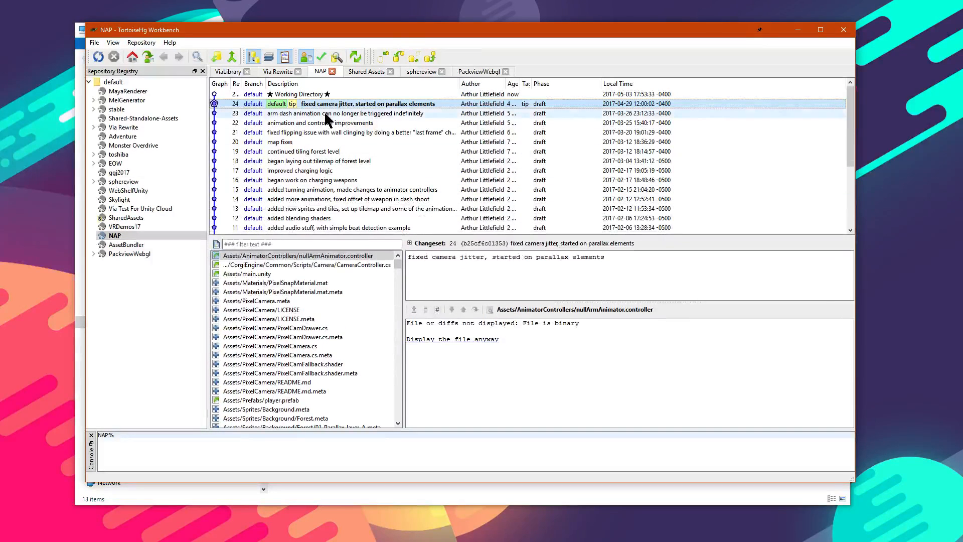
left_click_drag(459, 84, 487, 84)
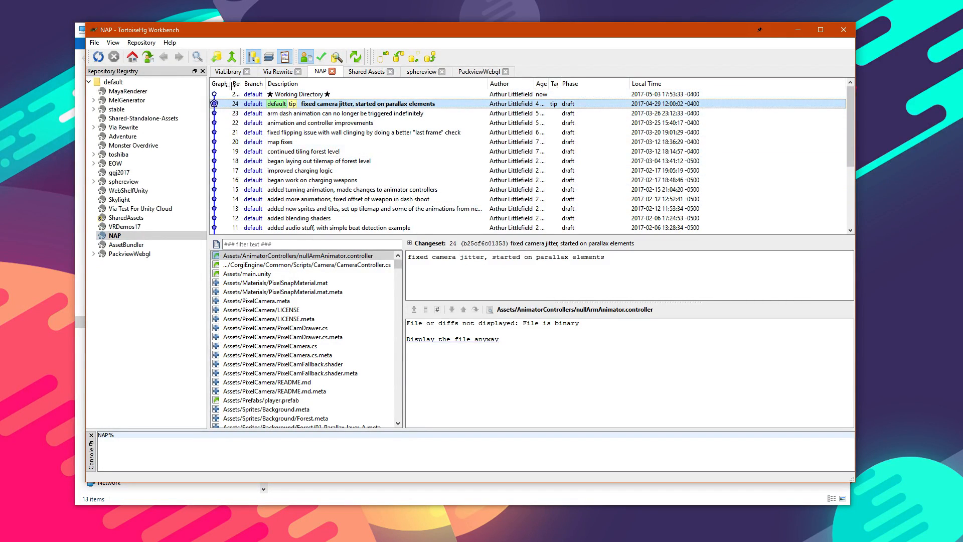
left_click_drag(230, 85, 241, 86)
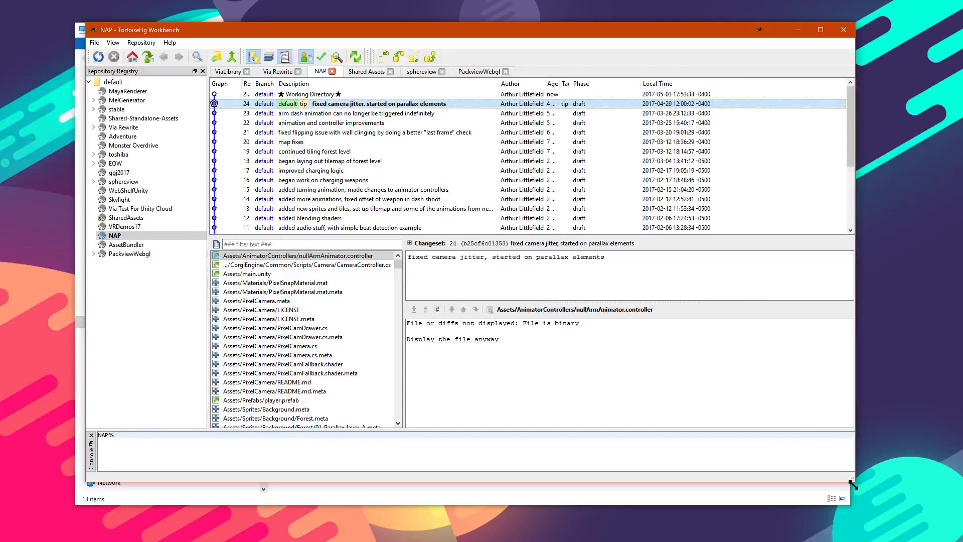
left_click_drag(854, 481, 956, 537)
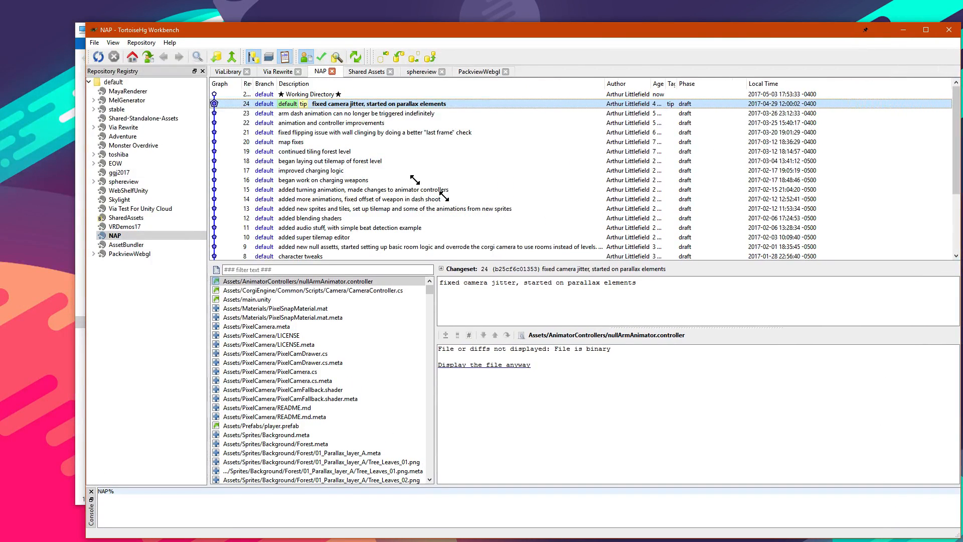
left_click_drag(76, 24, 2, 5)
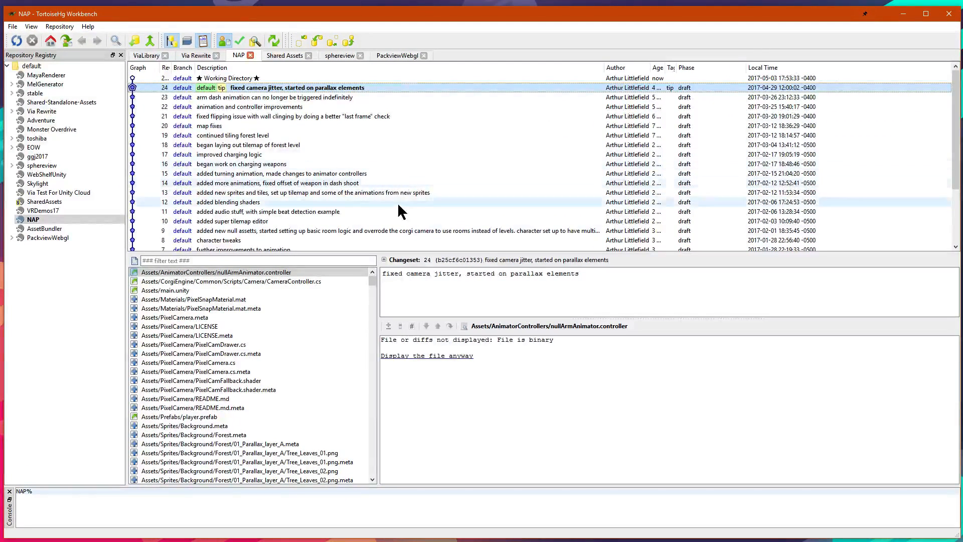
Step: Browse the files and commit messages of NAP's earlier changesets, returning to revision 24 at the tip
left_click(237, 98)
left_click(231, 106)
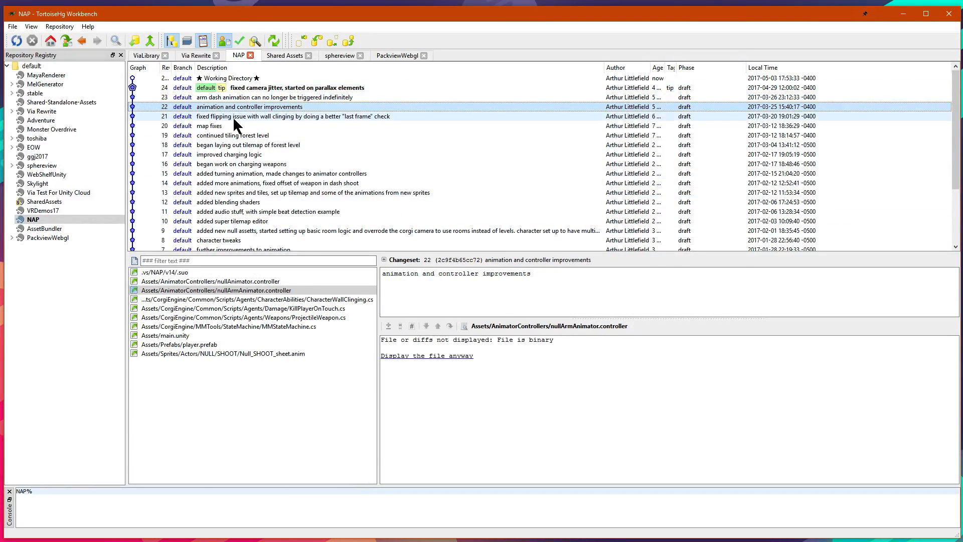
left_click(233, 116)
left_click(233, 126)
left_click(235, 135)
left_click(236, 125)
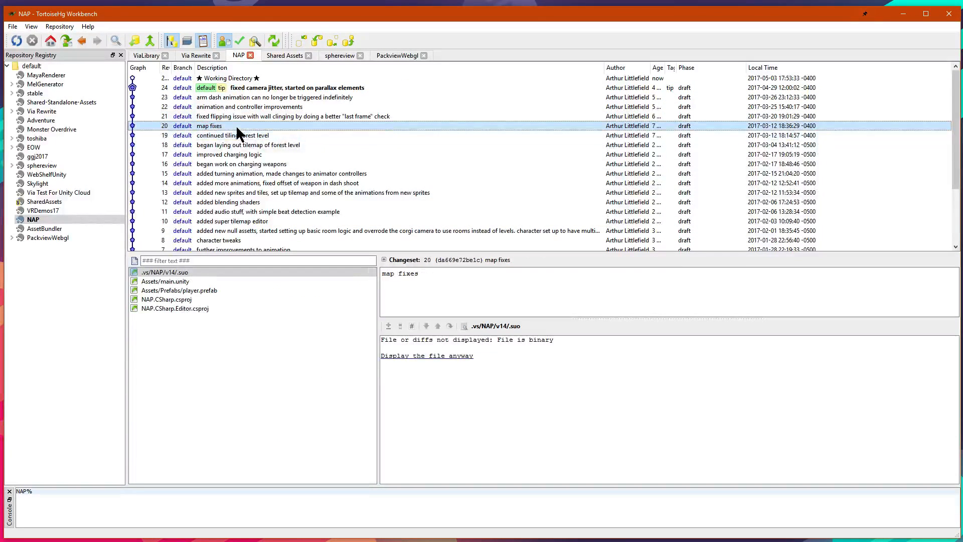
left_click(239, 116)
left_click(244, 106)
left_click(247, 98)
left_click(252, 89)
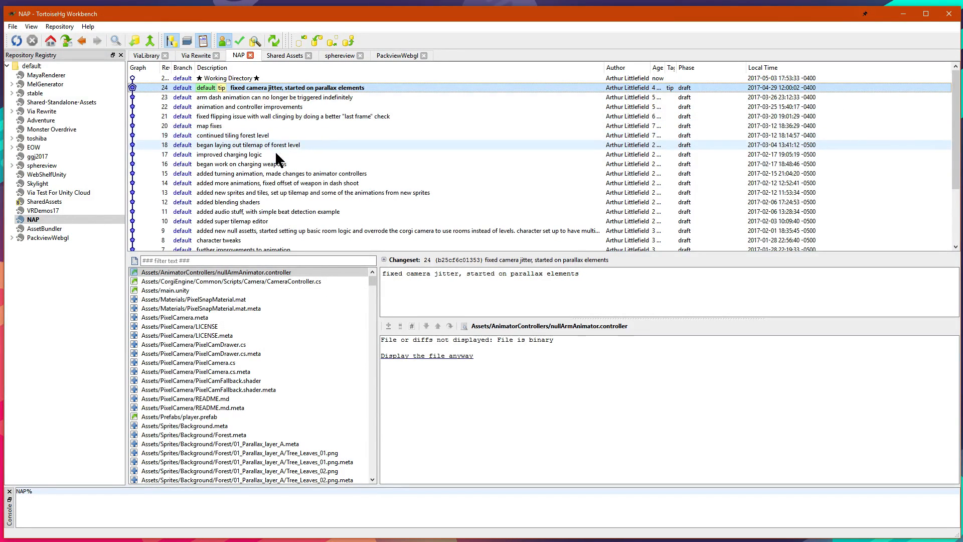
left_click(279, 173)
left_click(248, 89)
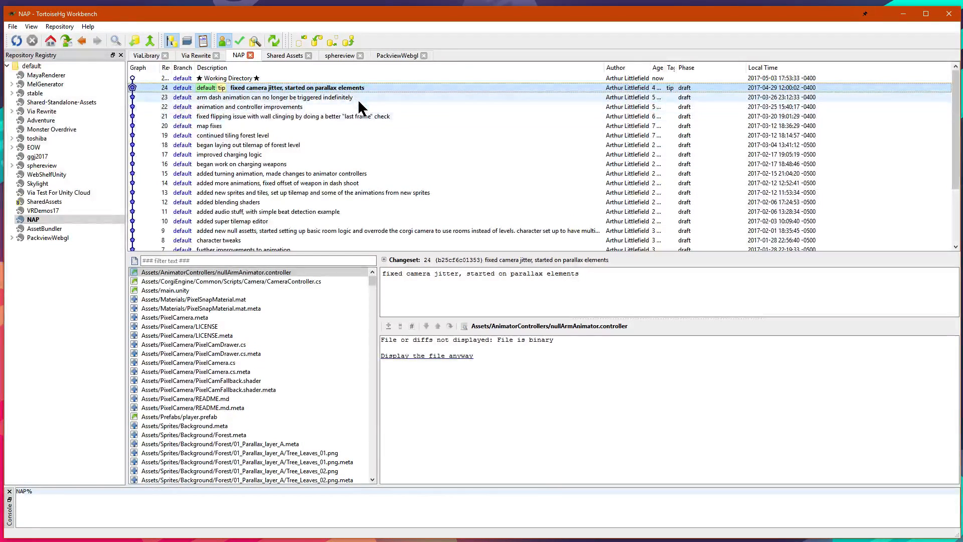
Step: Compare the Working Directory entry with revision 24 and fit the Rev column to its contents
left_click(284, 78)
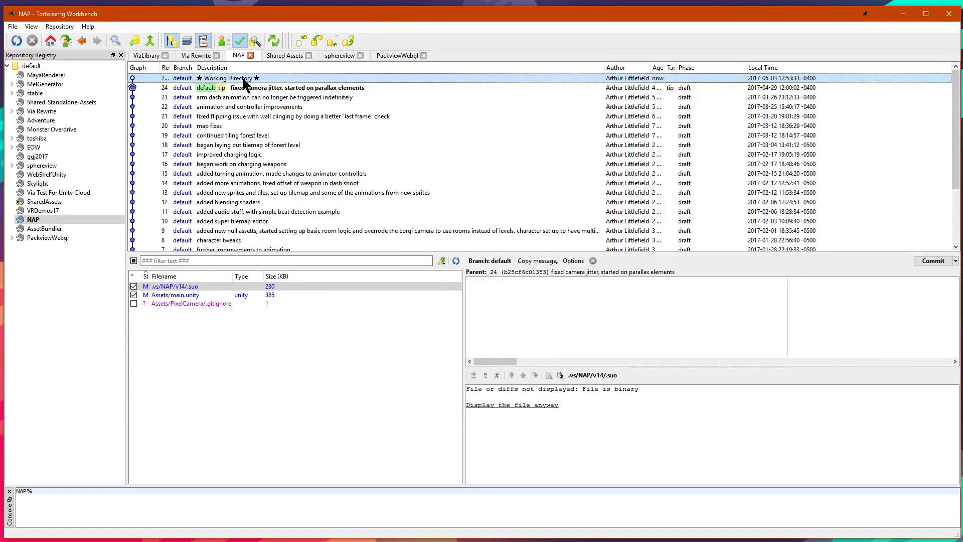
left_click(209, 88)
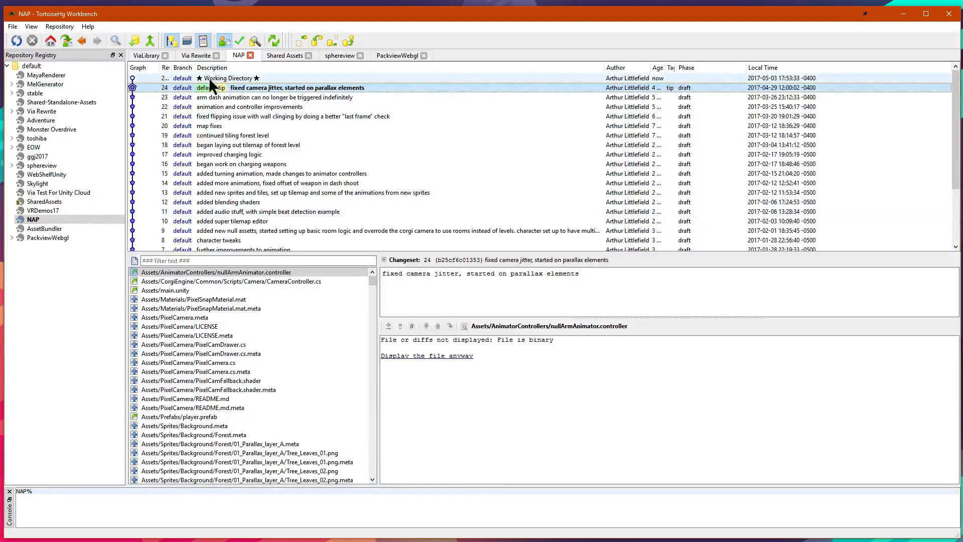
double_click(171, 68)
left_click(135, 77)
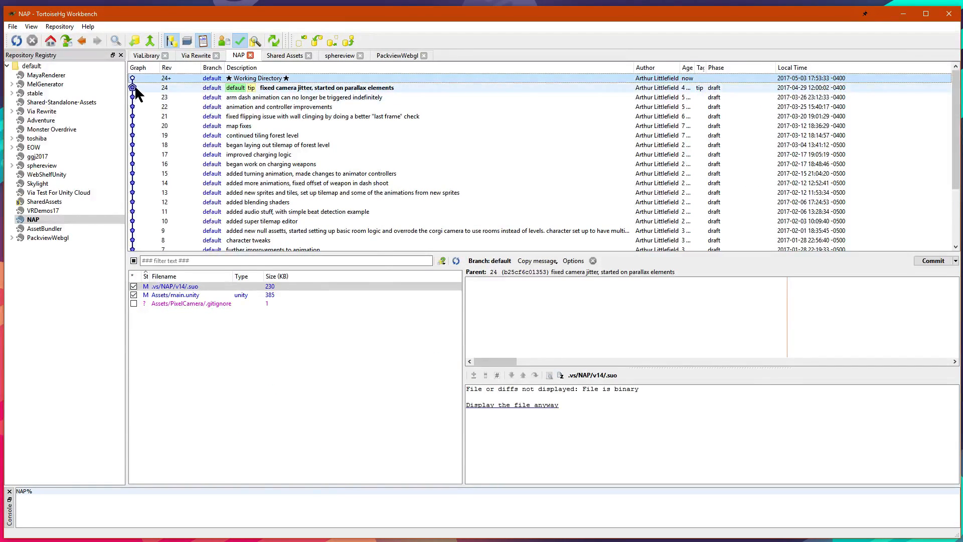
left_click(135, 86)
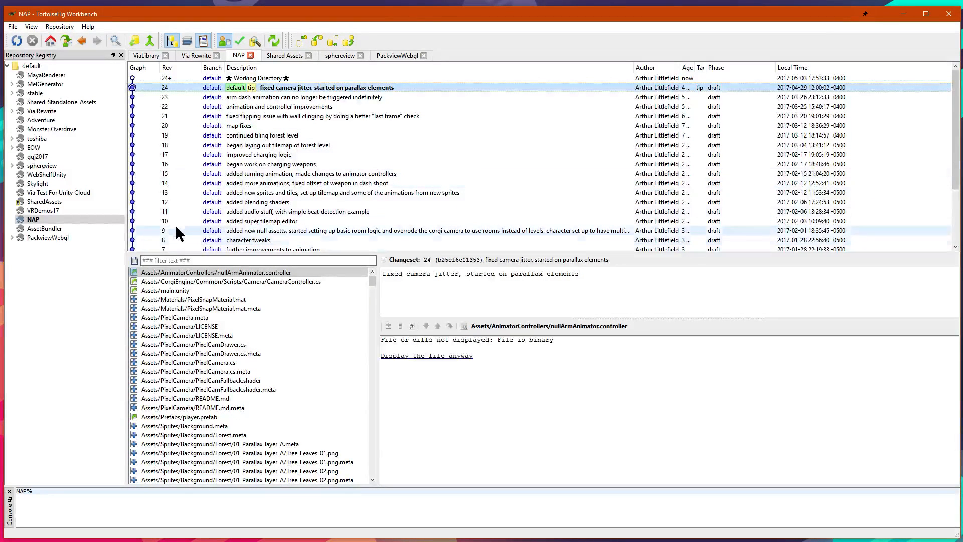
left_click(168, 76)
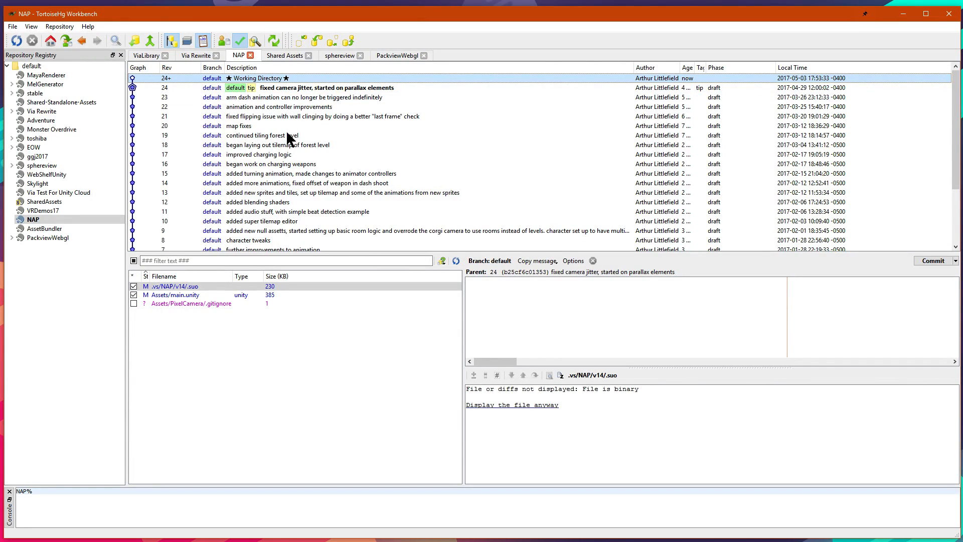
Step: Refresh the working directory's file status and examine the modified files .vs/NAP/v14/.suo and Assets/main.unity
left_click(455, 259)
left_click(284, 295)
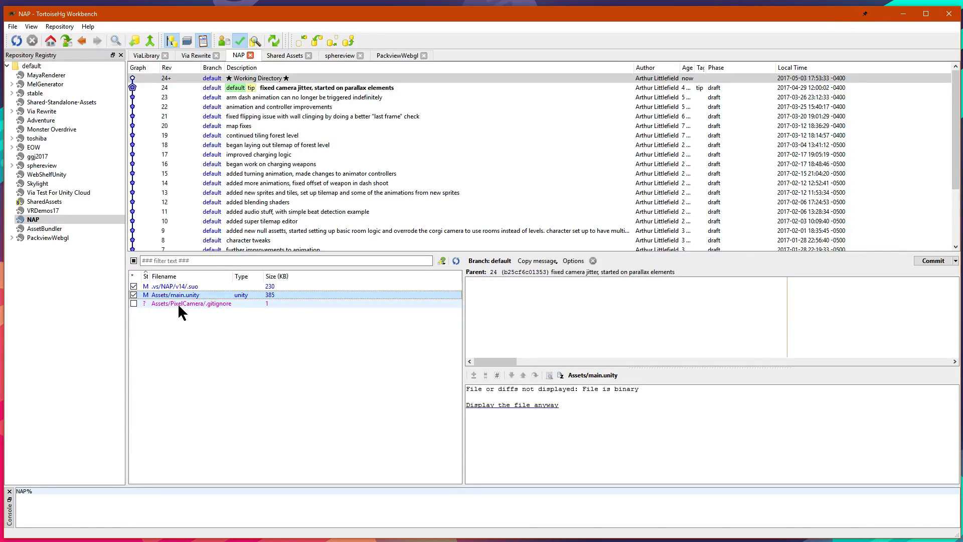
left_click(144, 287)
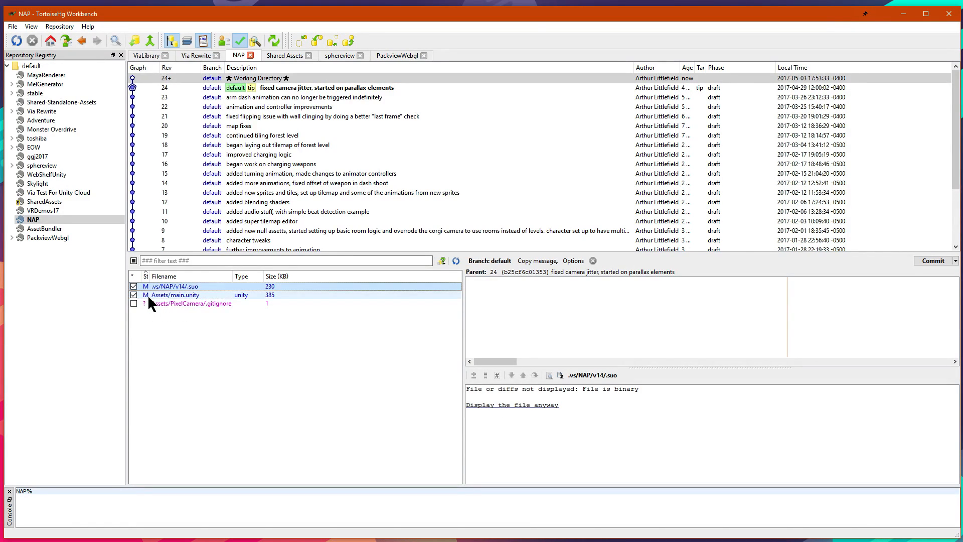
left_click(147, 293)
left_click(158, 287)
left_click(159, 292)
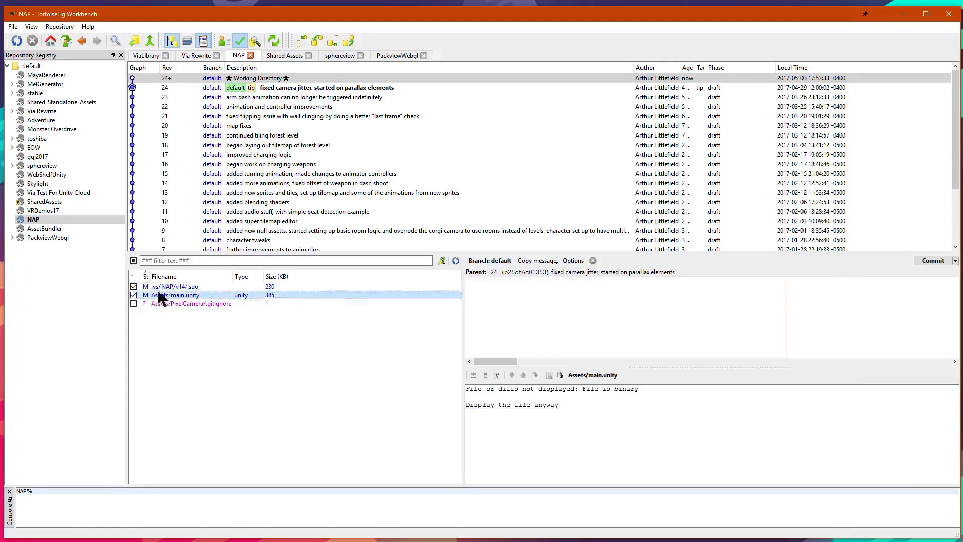
left_click(249, 78)
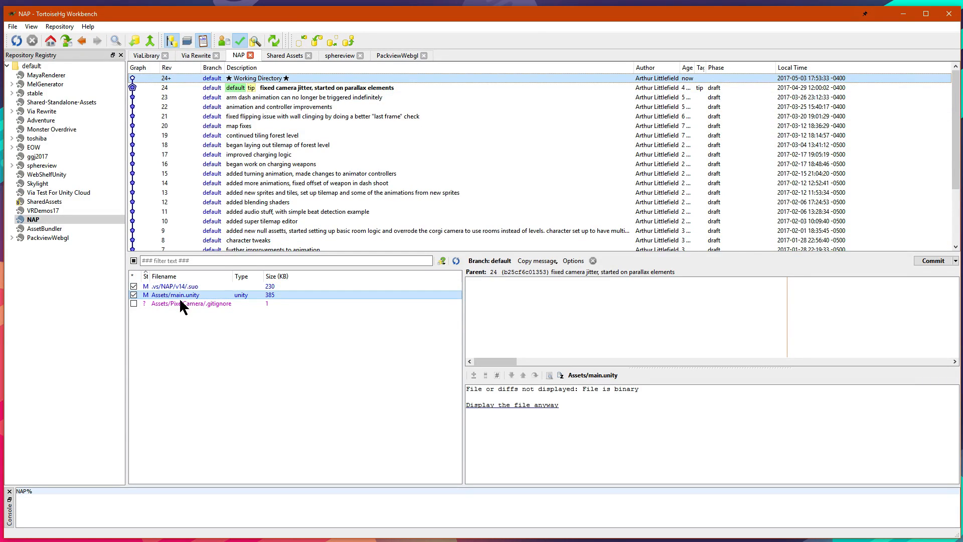
left_click(173, 289)
left_click(170, 294)
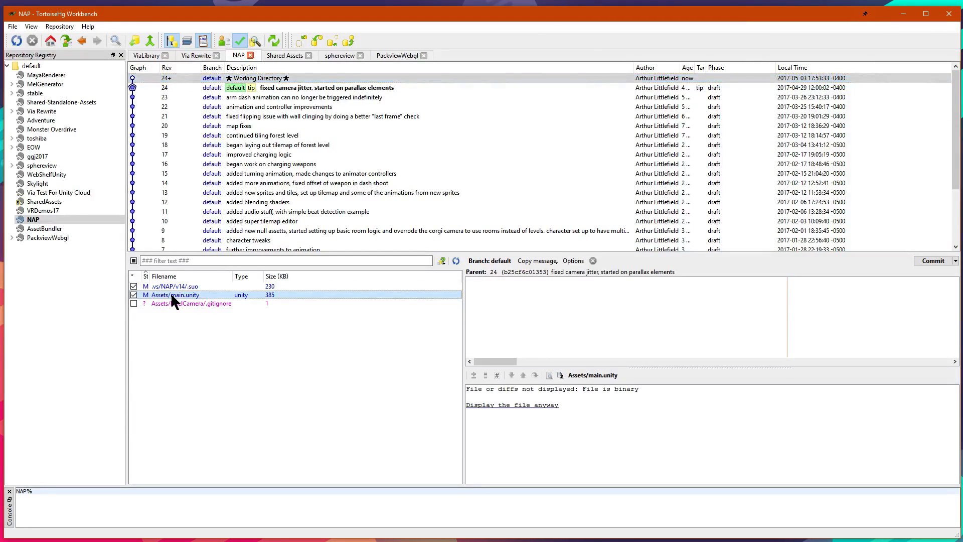
left_click(169, 285)
left_click(171, 295)
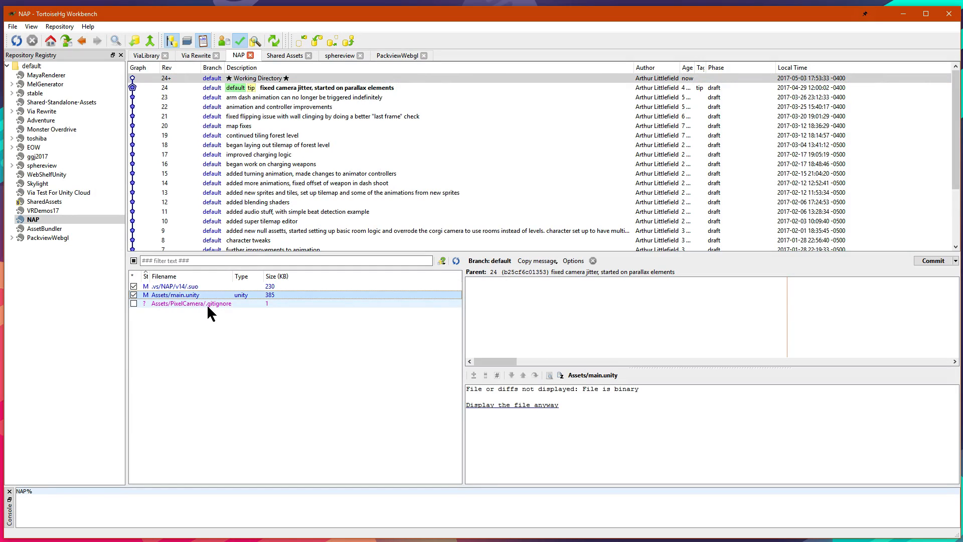
left_click(170, 285)
left_click(171, 294)
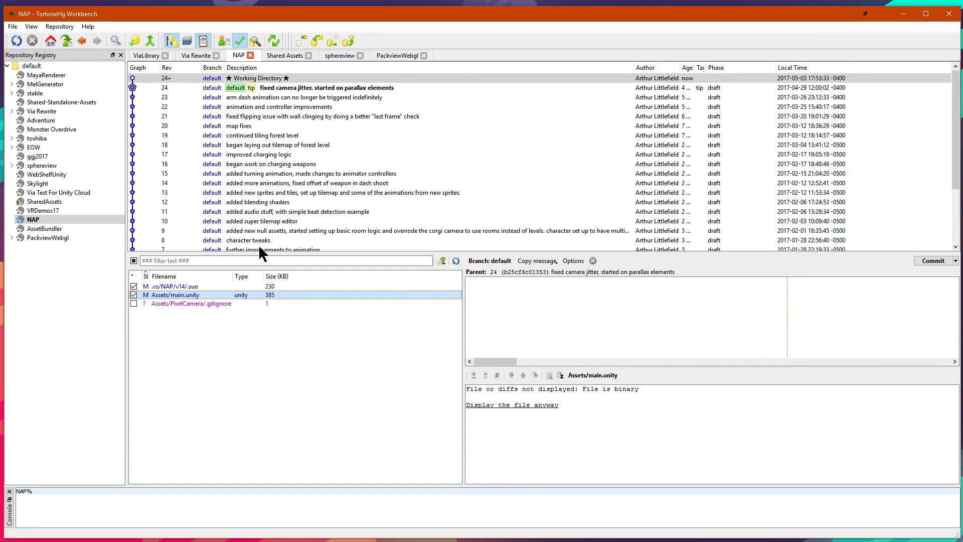
Step: Open NAP in another repository view, then explore its folder on disk down to Assets/Scripts
right_click(37, 219)
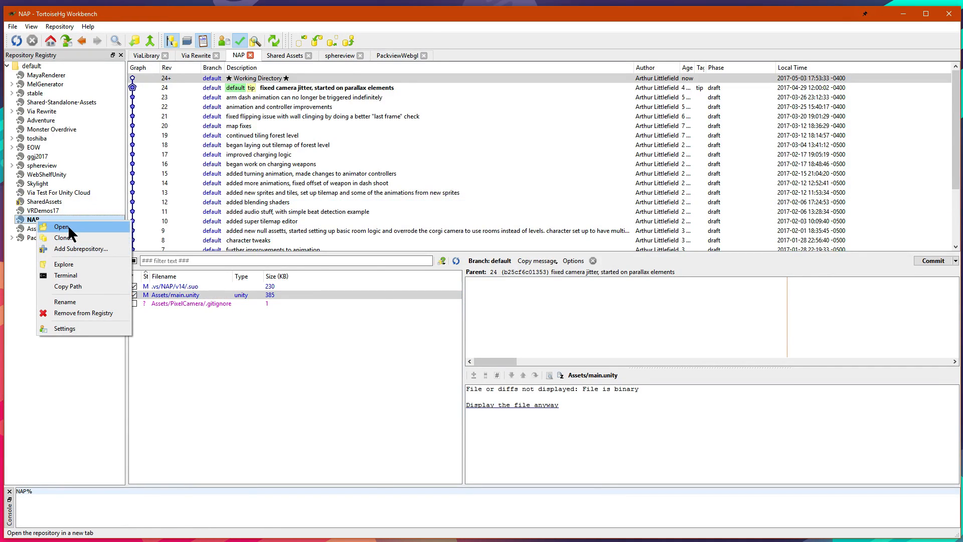
left_click(68, 226)
right_click(36, 224)
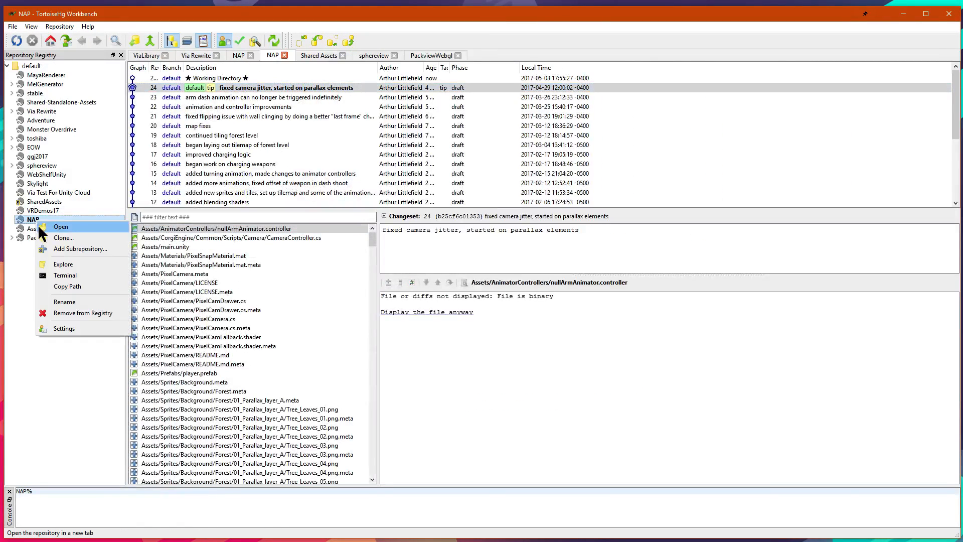
left_click(53, 262)
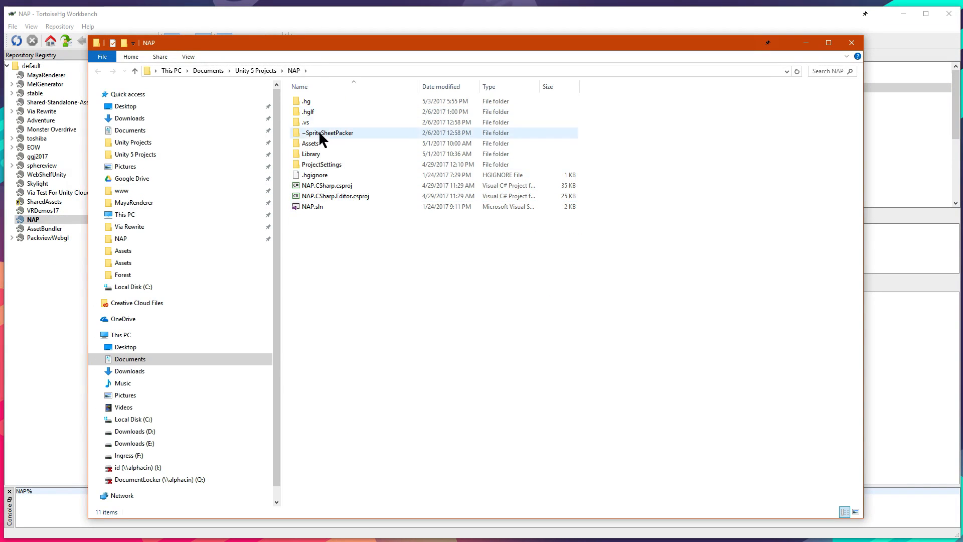
double_click(316, 142)
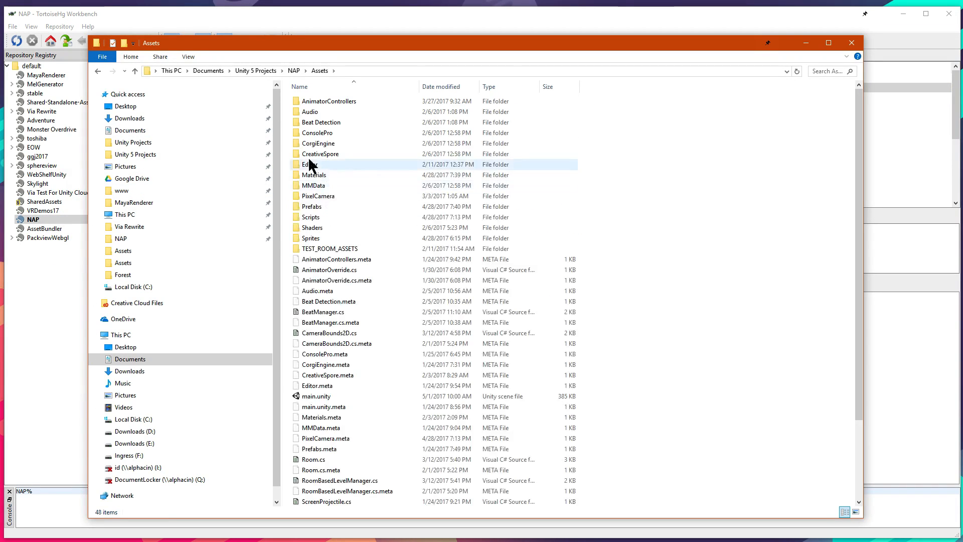
double_click(310, 217)
Step: Open BeatBase.cs for editing in Sublime Text 2 and move the editor window fully into view
left_click(313, 105)
right_click(312, 105)
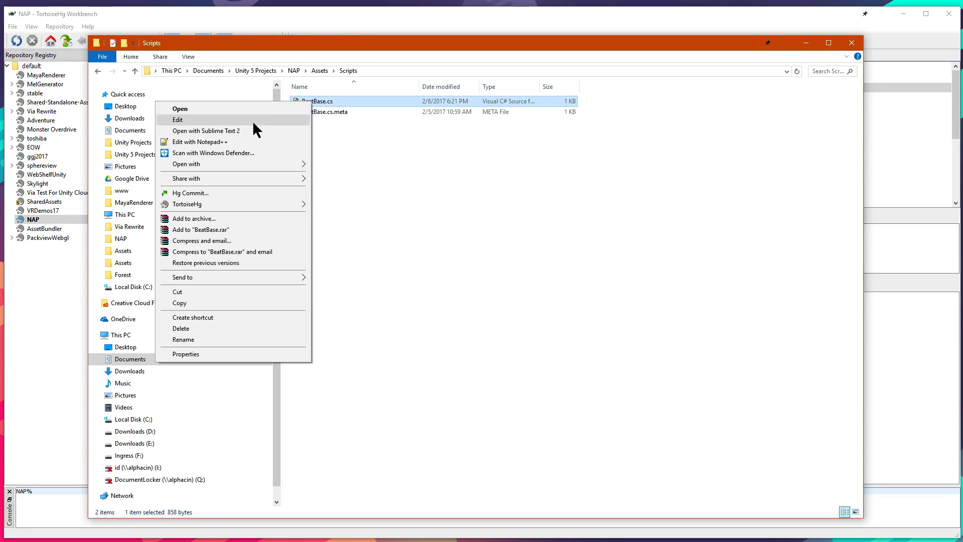
left_click(248, 140)
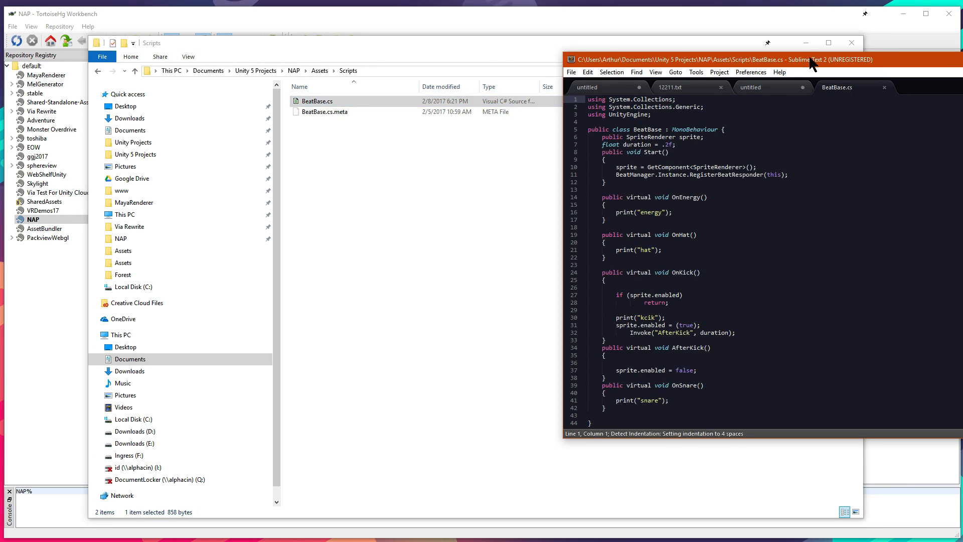
left_click_drag(812, 61, 412, 61)
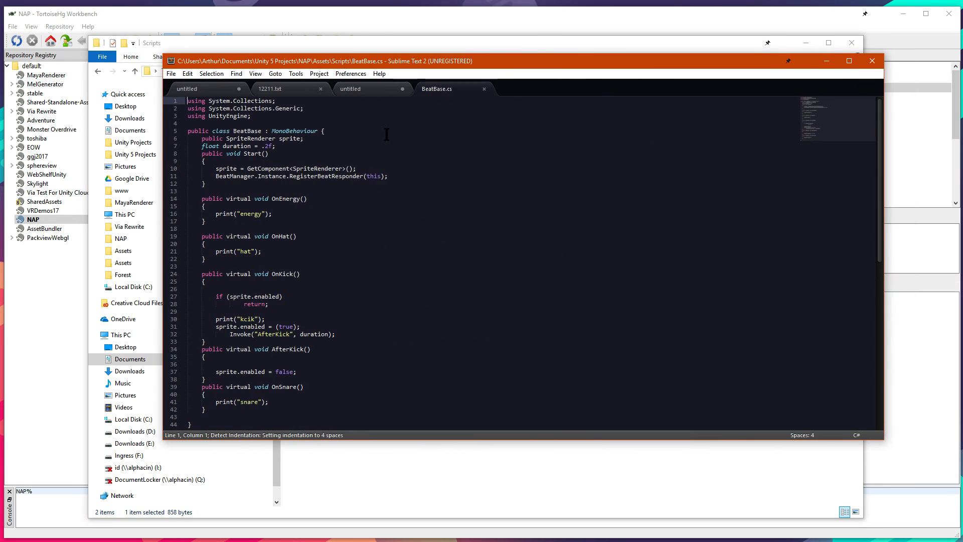
Step: Insert a blank line after the duration declaration in BeatBase.cs, save the file and return to TortoiseHg Workbench
left_click(242, 193)
left_click(281, 148)
key("Return")
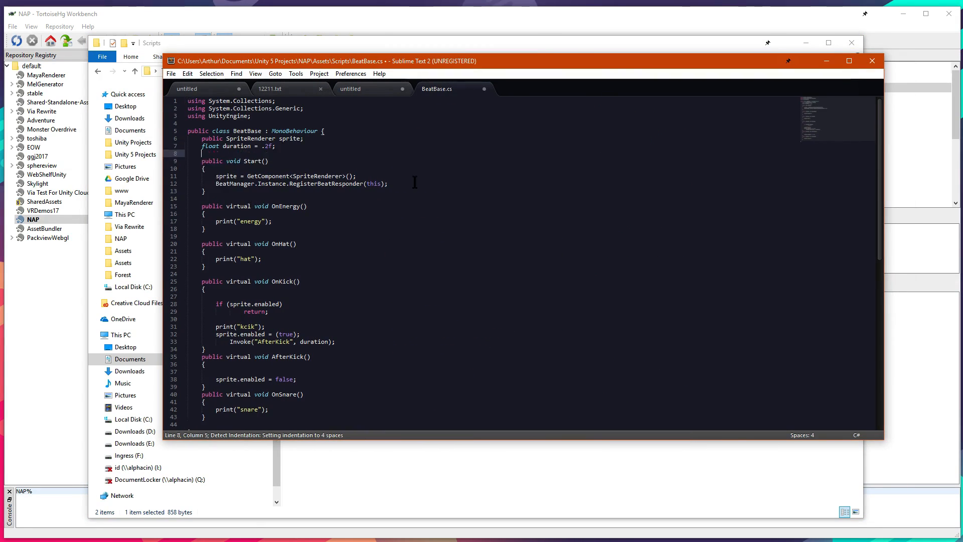
key("ctrl+s")
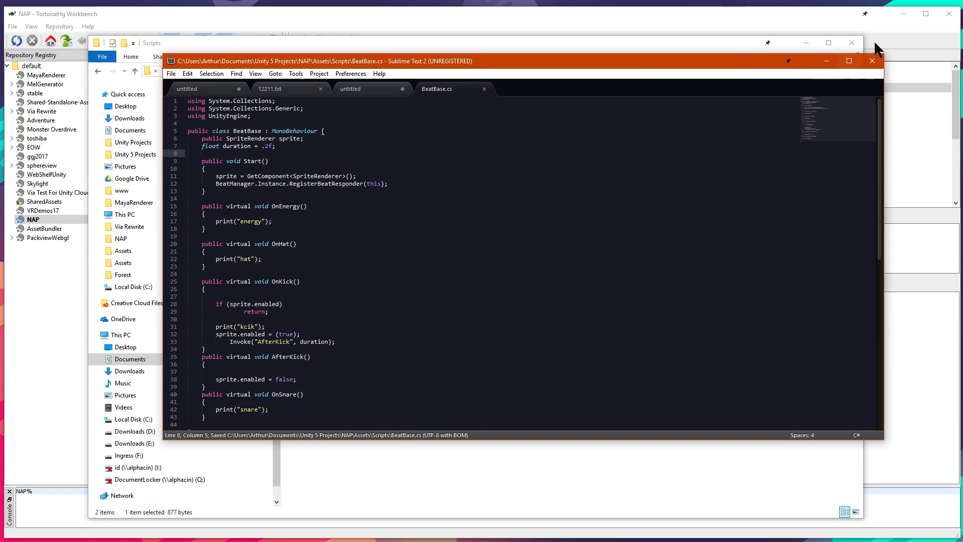
left_click(872, 60)
left_click(805, 49)
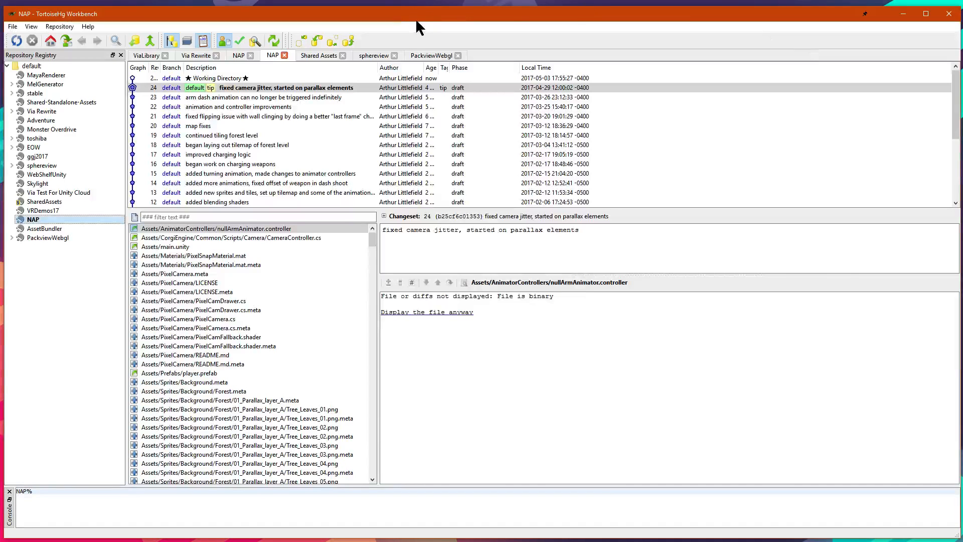
Step: Examine the working directory's BeatBase.cs diff, including the blank line added before Start() and the changes in the following methods
left_click(225, 78)
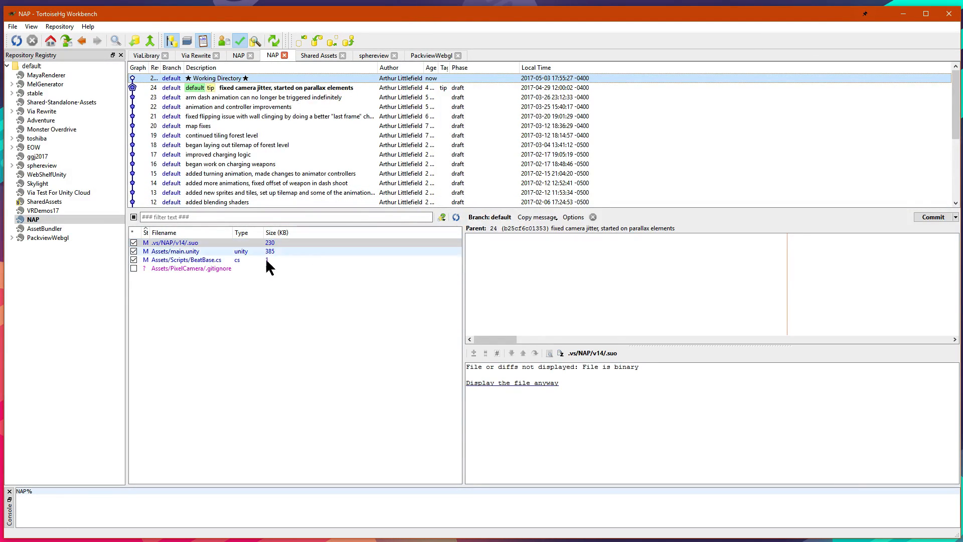
left_click(207, 259)
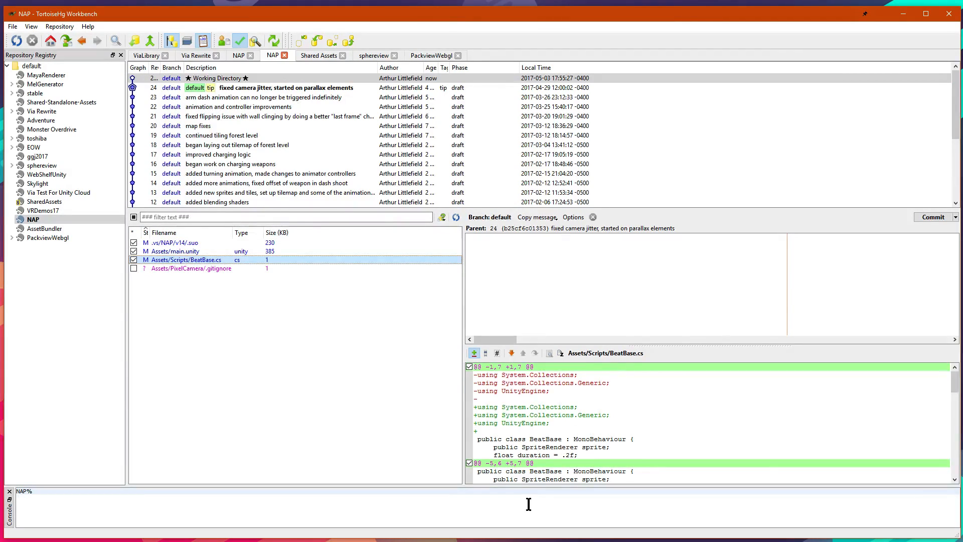
left_click(555, 447)
scroll(551, 419, "down", 1)
scroll(552, 418, "up", 1)
scroll(499, 388, "down", 4)
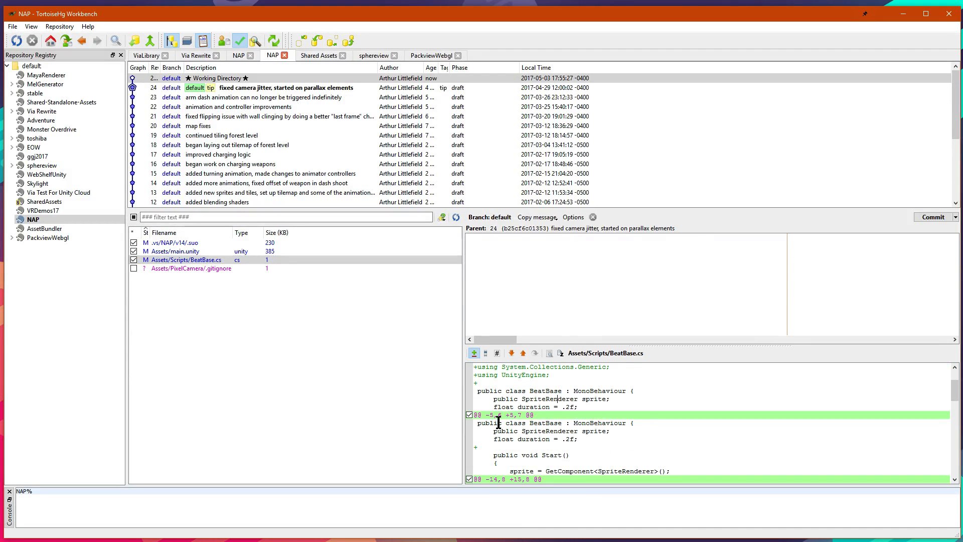
left_click_drag(487, 399, 466, 401)
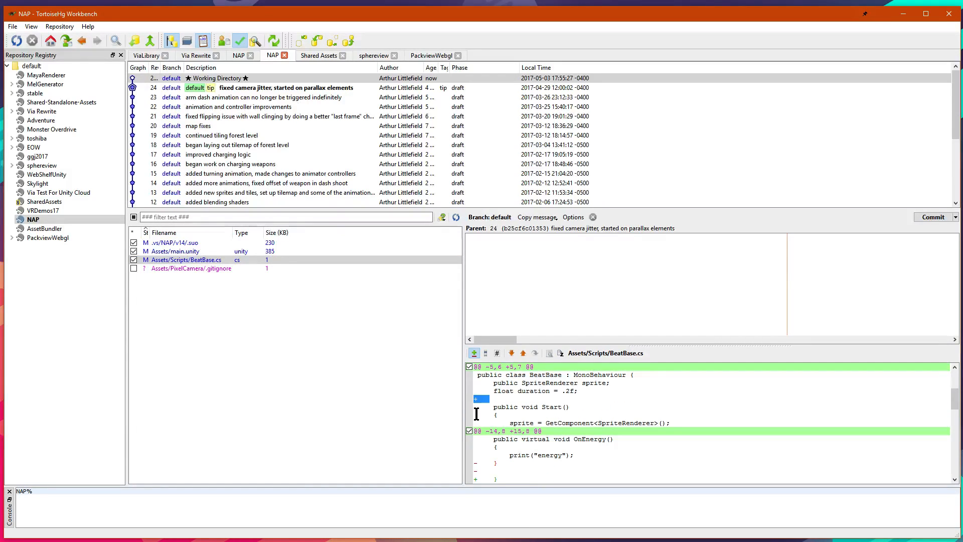
left_click(488, 398)
scroll(576, 431, "down", 1)
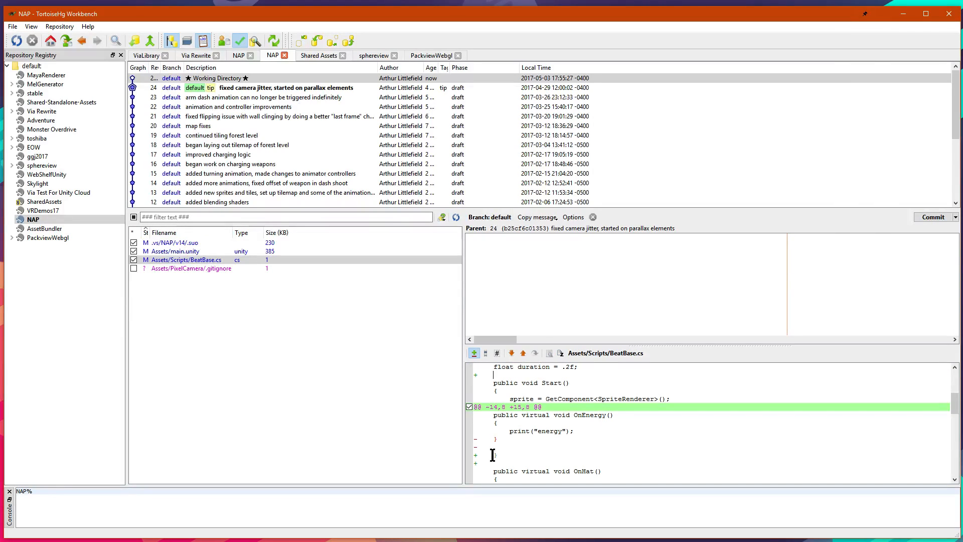
scroll(505, 450, "down", 4)
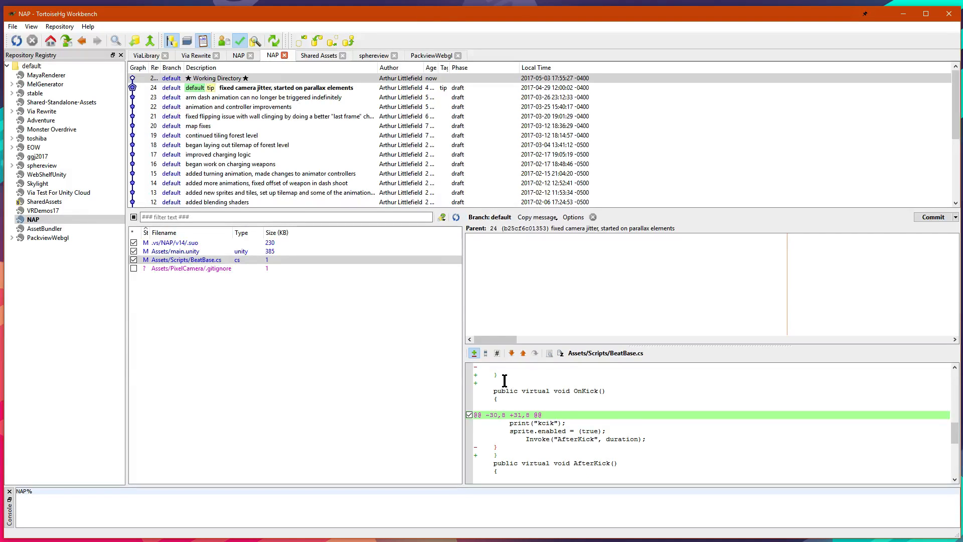
scroll(503, 383, "up", 1)
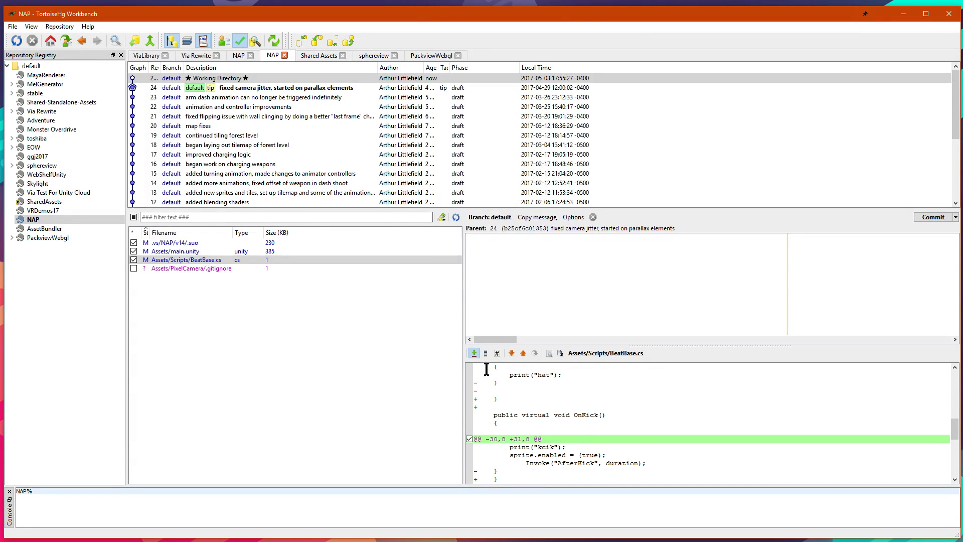
scroll(510, 416, "up", 2)
scroll(546, 458, "up", 6)
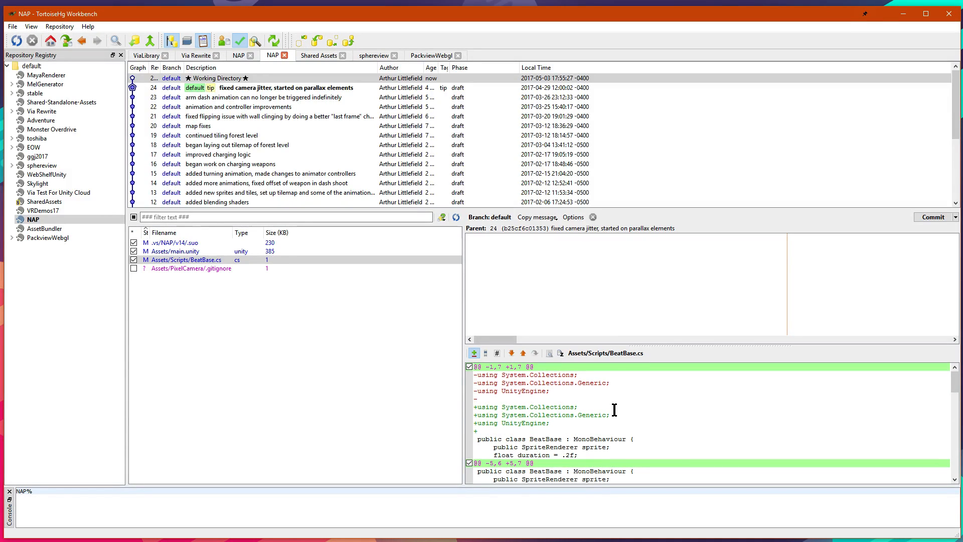
Step: Compare the diff views of the modified files Assets/main.unity, .vs/NAP/v14/.suo and Assets/Scripts/BeatBase.cs
left_click(272, 251)
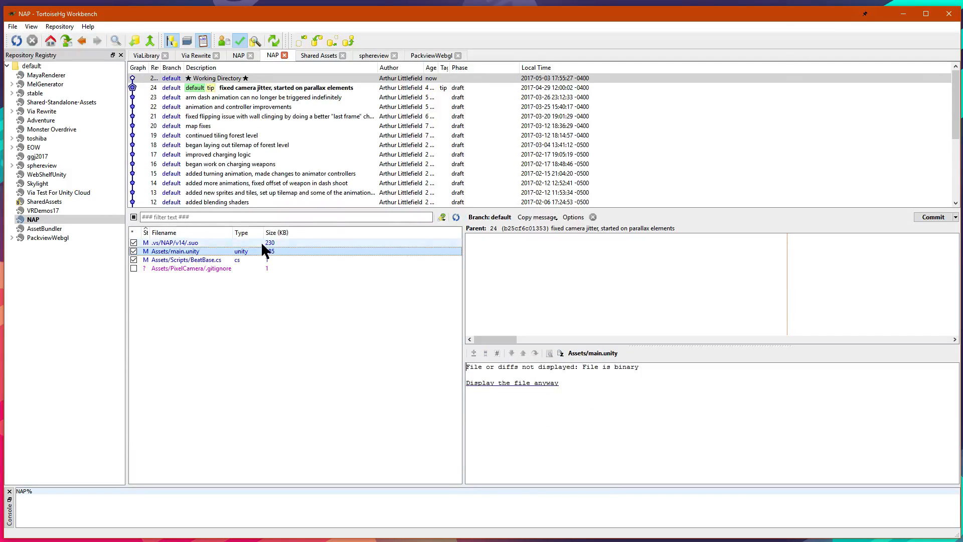
left_click(260, 242)
left_click(209, 260)
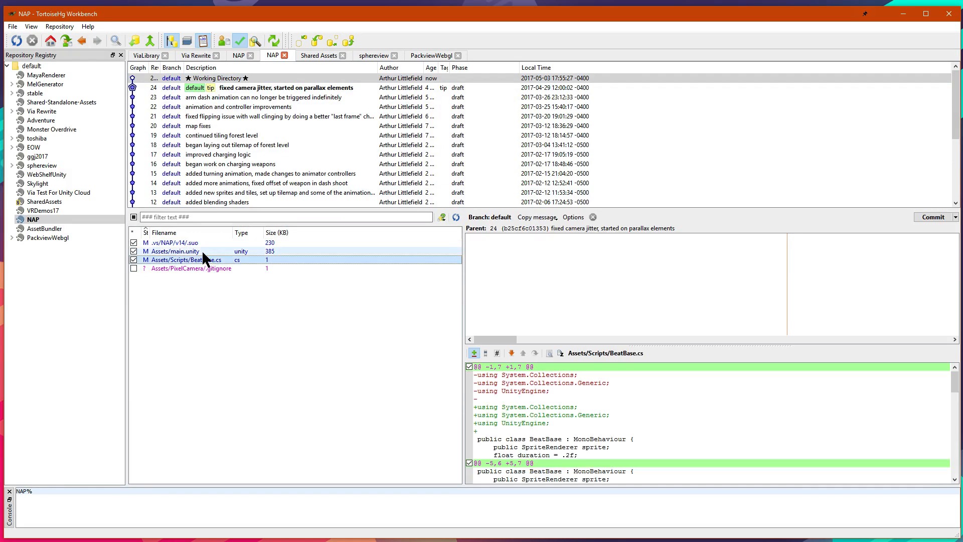
left_click(203, 251)
left_click(248, 242)
left_click(280, 251)
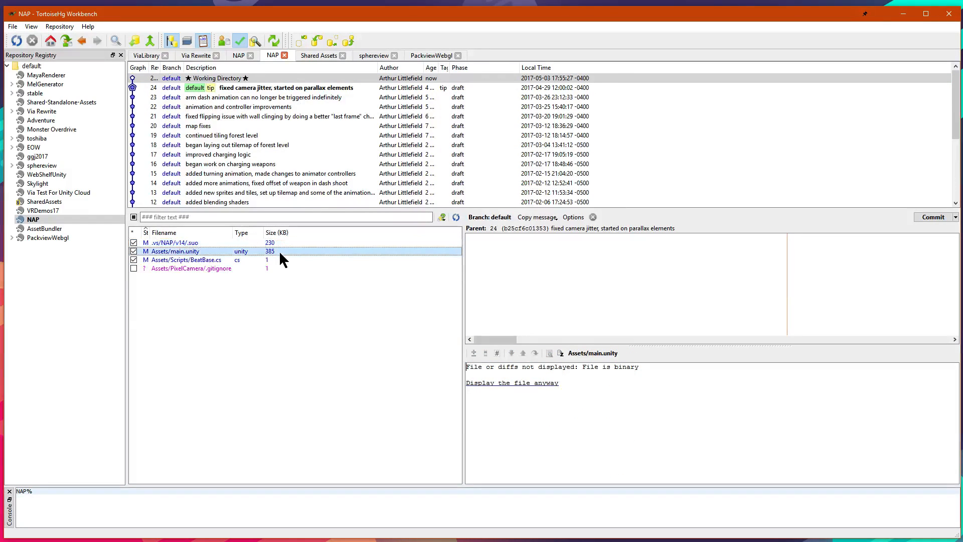
left_click(283, 260)
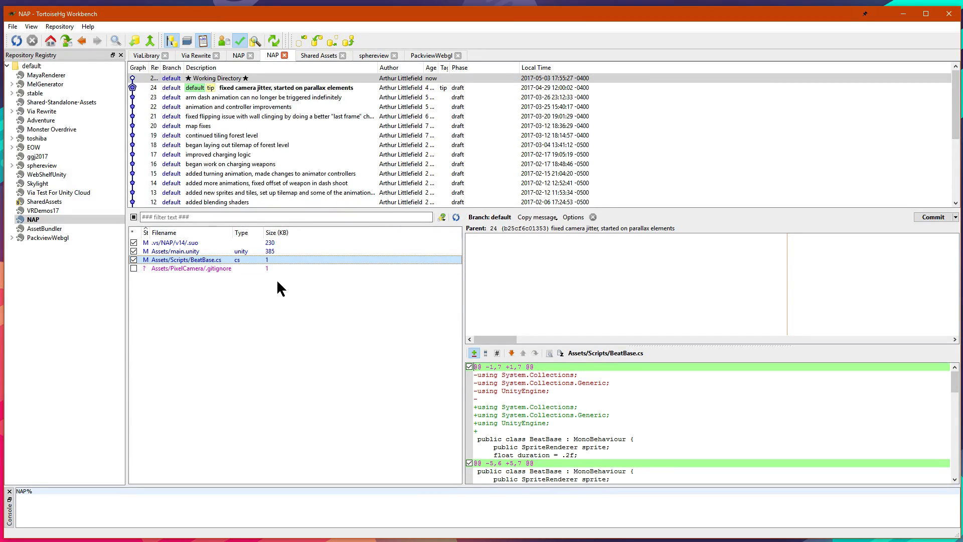
Step: Enter the commit message "cleaned up spacing in BeatBase.cs"
left_click(665, 318)
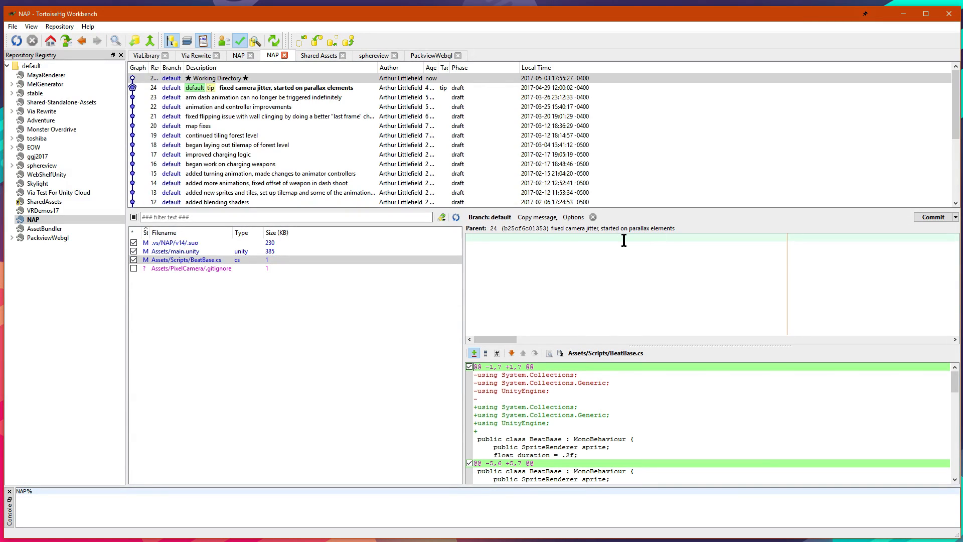
type("A")
type("leaned up spacing in BeatBase.cs")
left_click_drag(469, 238, 612, 238)
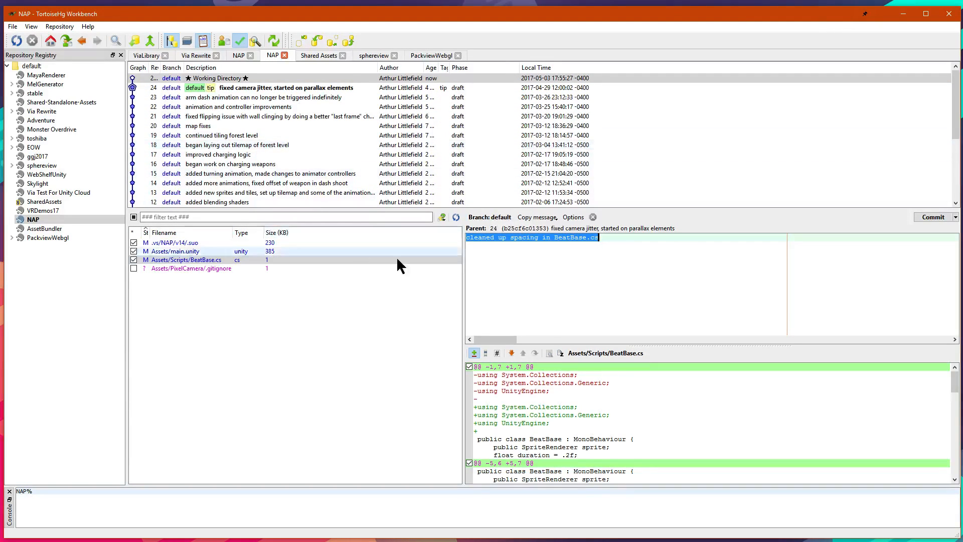
left_click(626, 255)
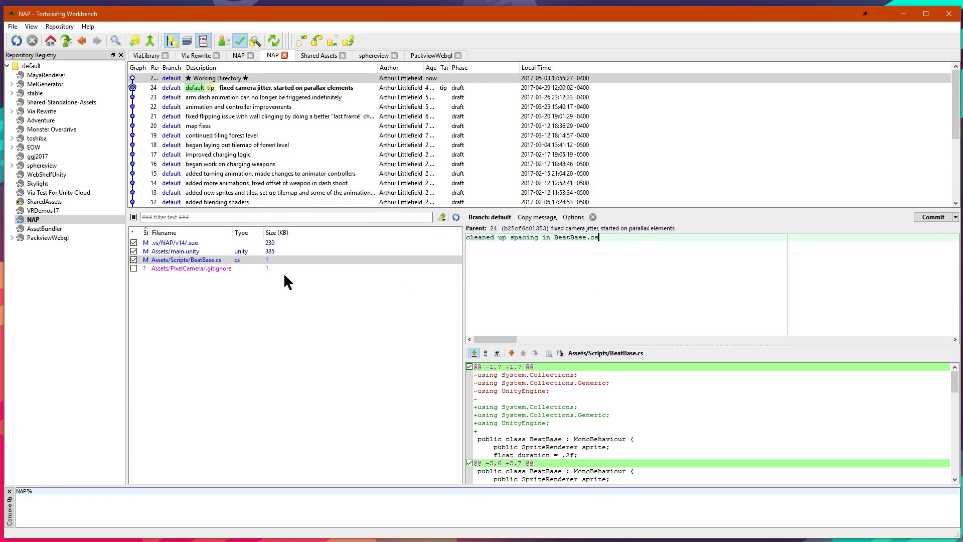
Step: Display the binary file Assets/main.unity anyway and look through its marked changes
left_click(197, 251)
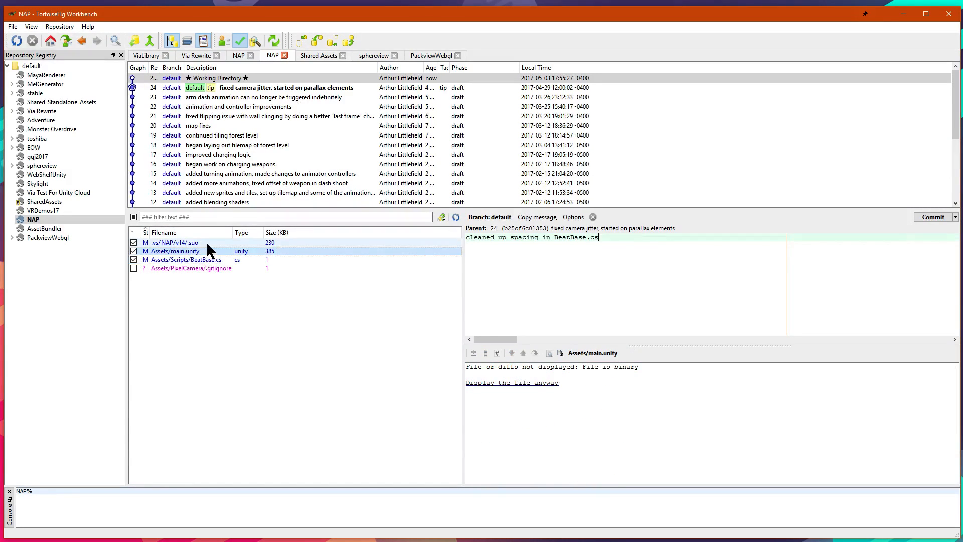
left_click(522, 383)
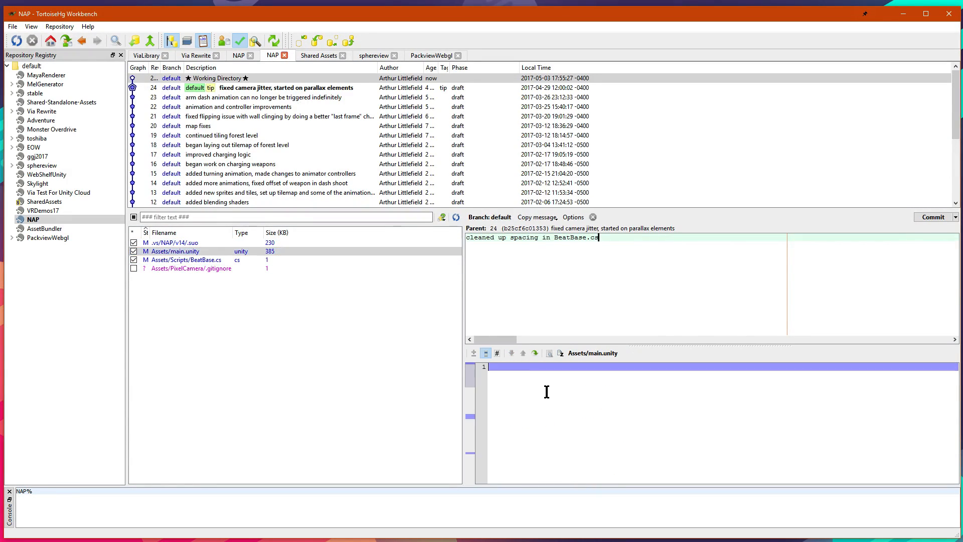
left_click(471, 415)
left_click_drag(471, 392, 459, 368)
left_click(607, 247)
left_click(134, 259)
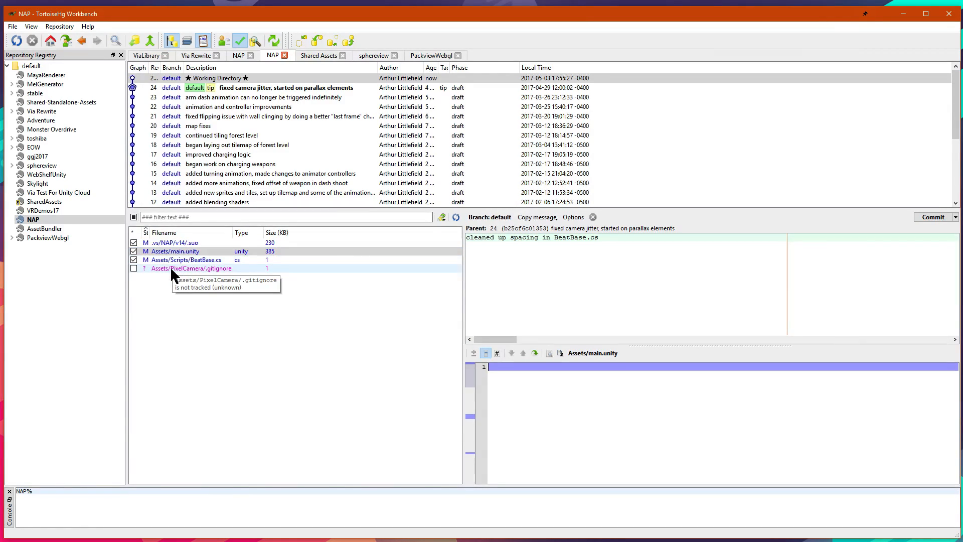
Step: Examine the untracked Assets/PixelCamera/.gitignore, then review BeatBase.cs, main.unity and the .suo file again
left_click(170, 267)
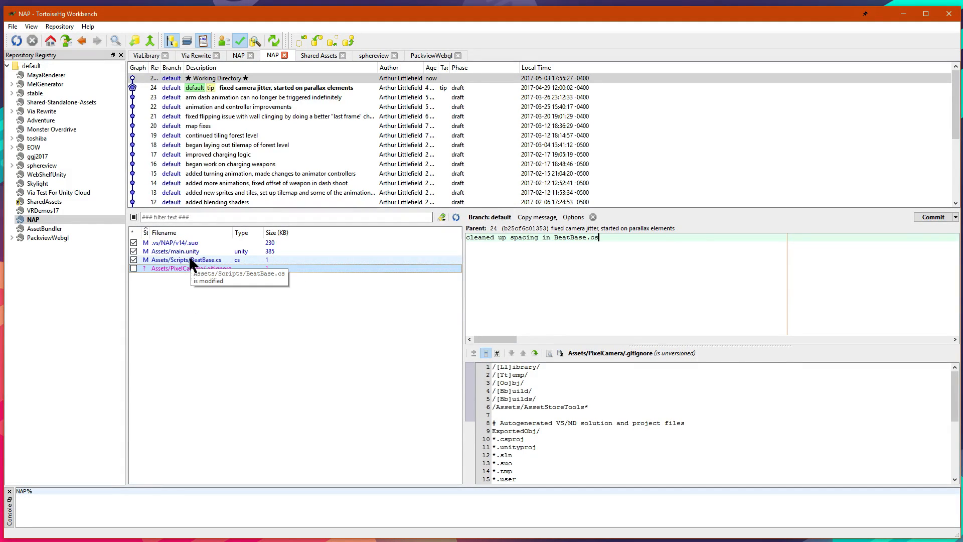
left_click(189, 260)
left_click(173, 250)
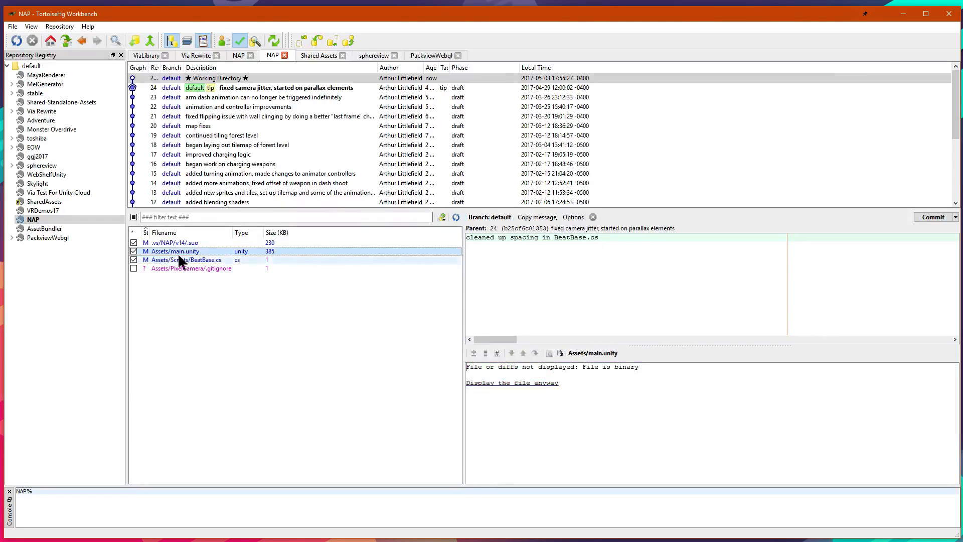
left_click(501, 382)
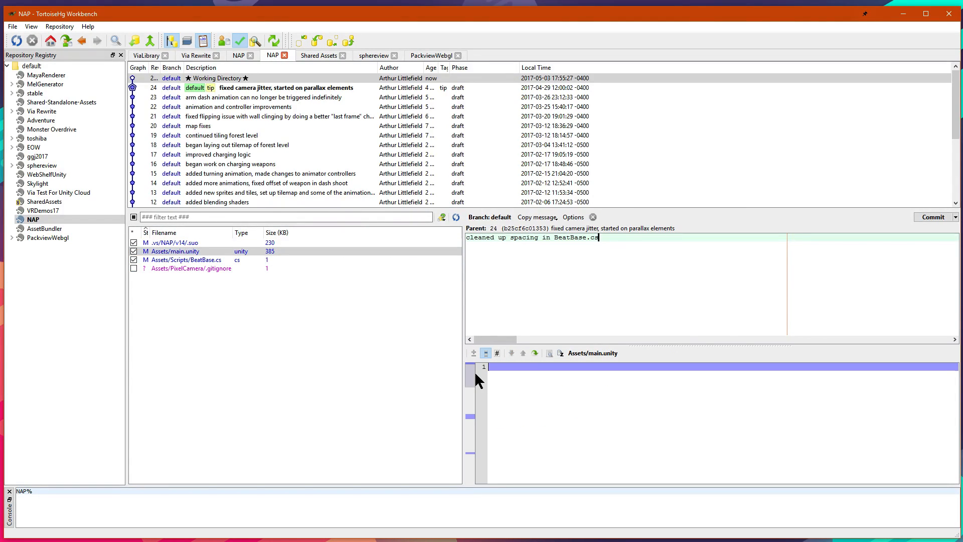
left_click(664, 406)
left_click(167, 242)
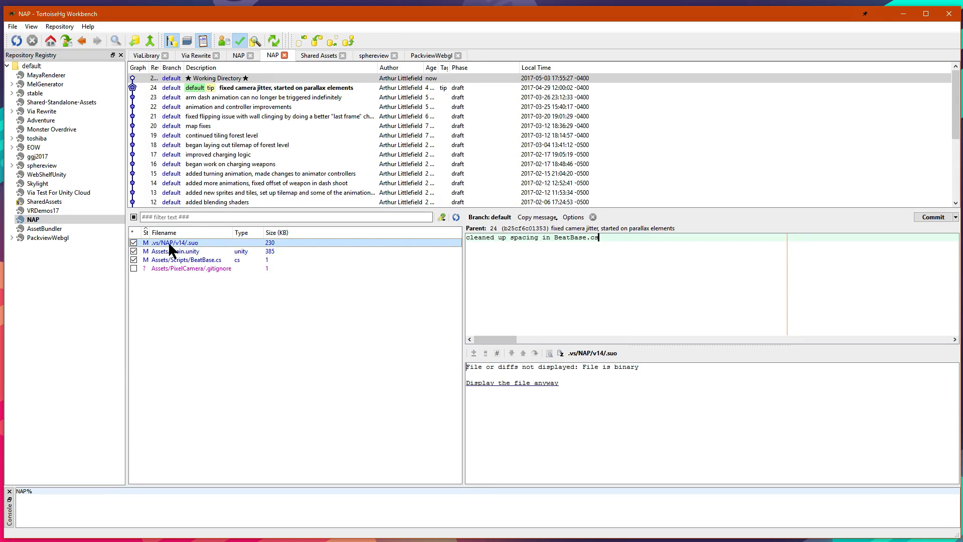
Step: Exclude Assets/main.unity and .vs/NAP/v14/.suo from the commit and commit only BeatBase.cs
left_click(165, 251)
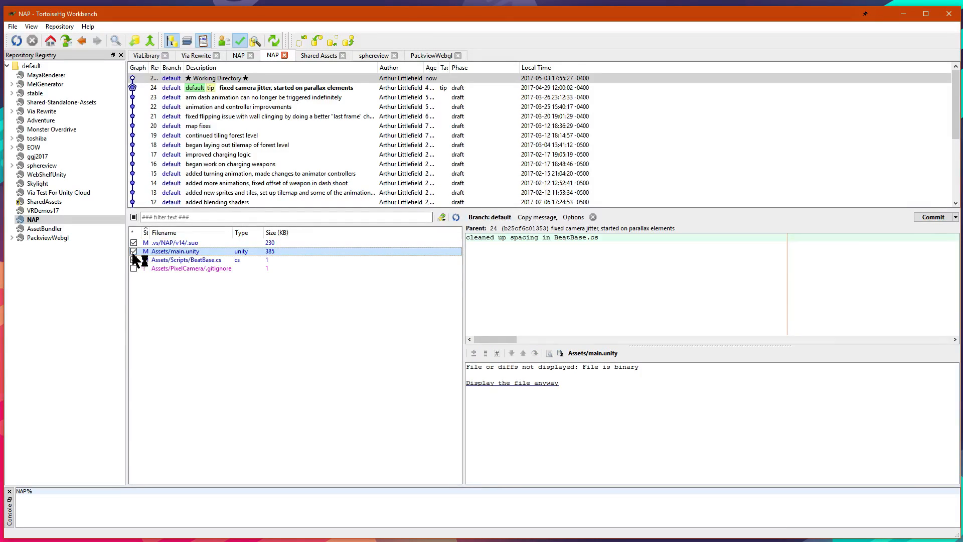
left_click(133, 252)
left_click(133, 242)
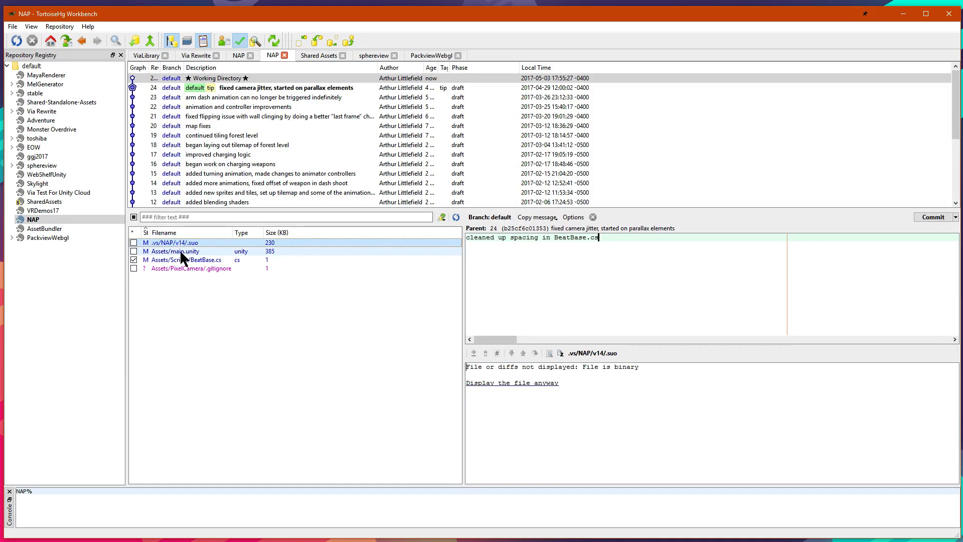
left_click(627, 249)
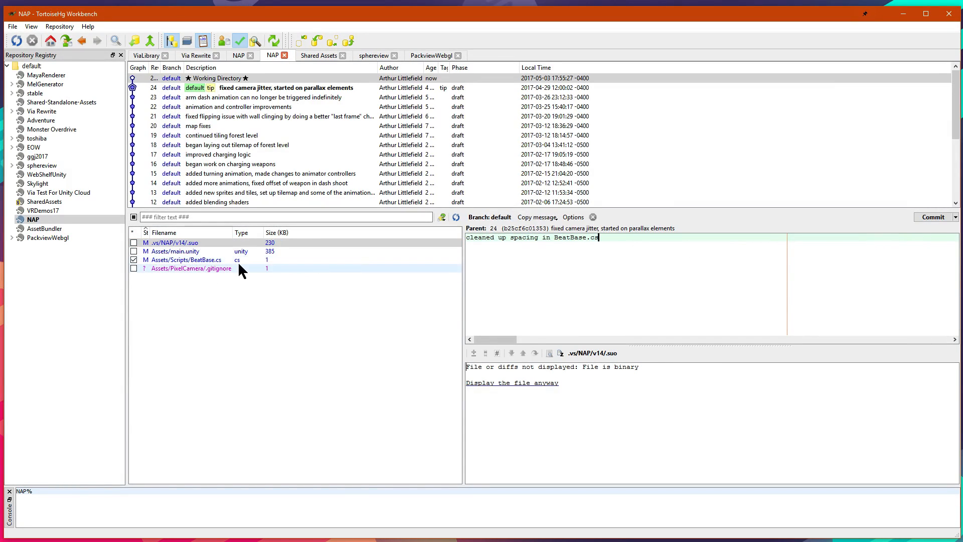
left_click(932, 218)
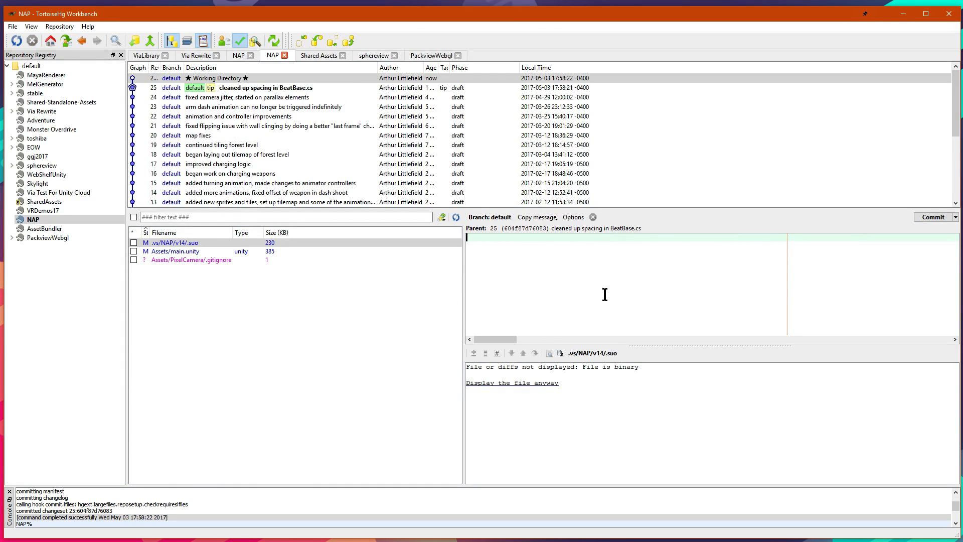
Step: Examine the new revision 25 and look through the revision history down to the initial commit
left_click(227, 88)
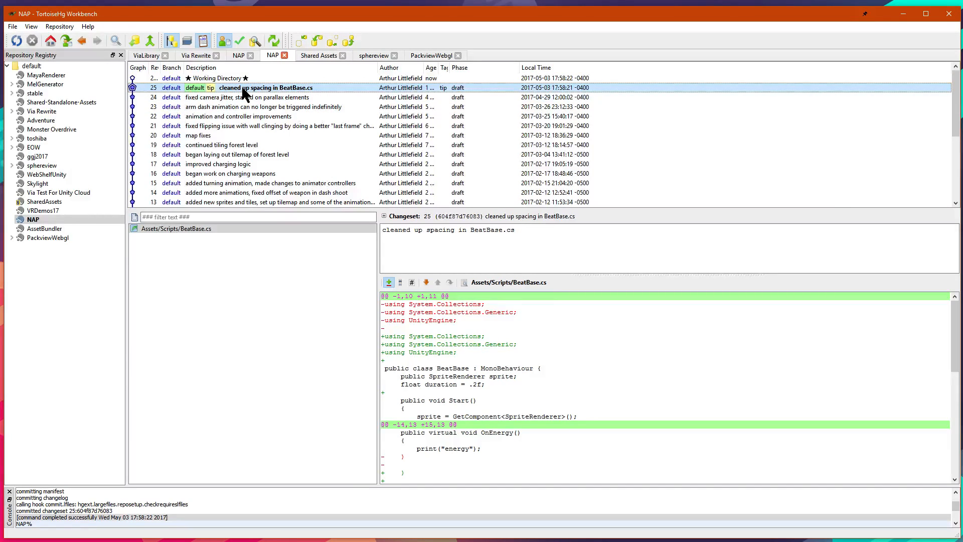
scroll(255, 164, "down", 4)
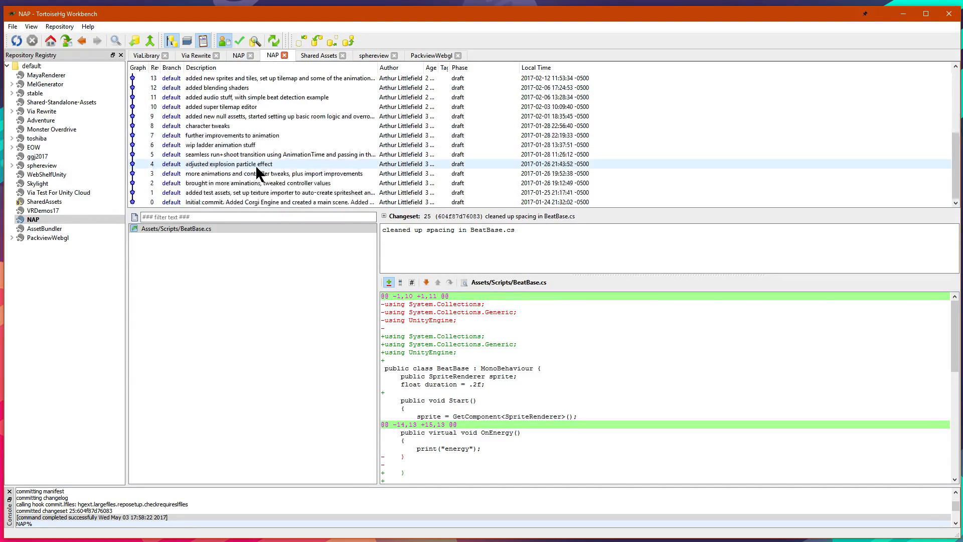
scroll(257, 173, "up", 4)
Step: Update the working directory to revision 4, "adjusted explosion particle effect", and open the resulting file conflicts for resolution
scroll(210, 150, "down", 4)
right_click(222, 164)
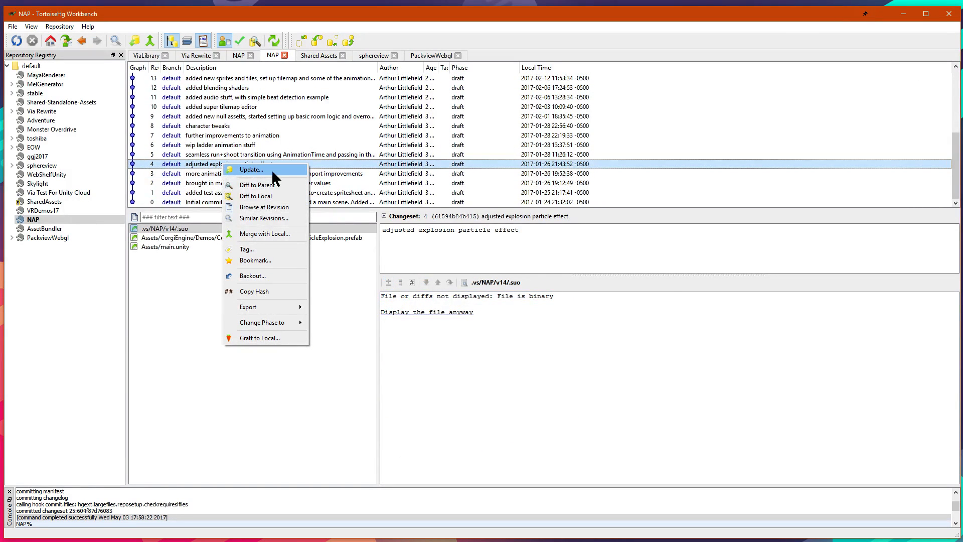
left_click(295, 176)
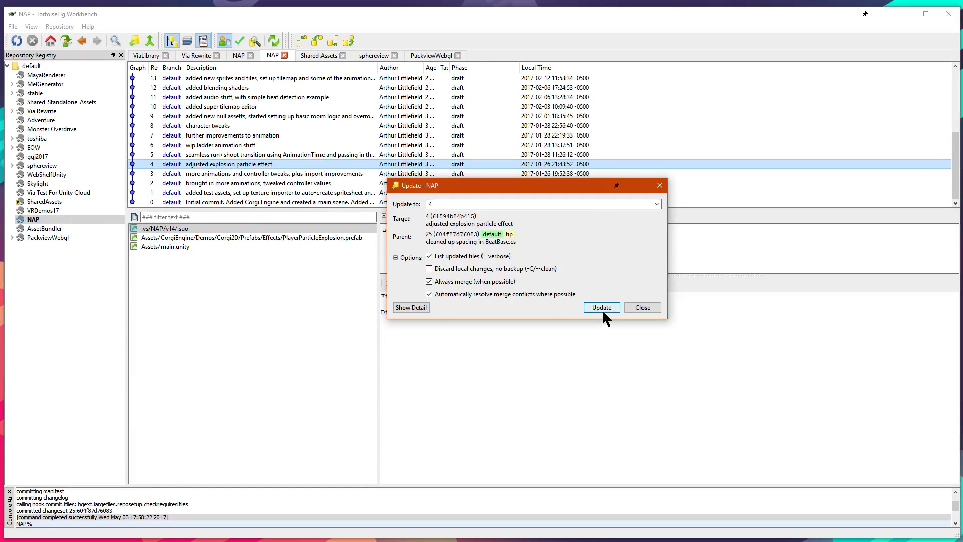
left_click(601, 322)
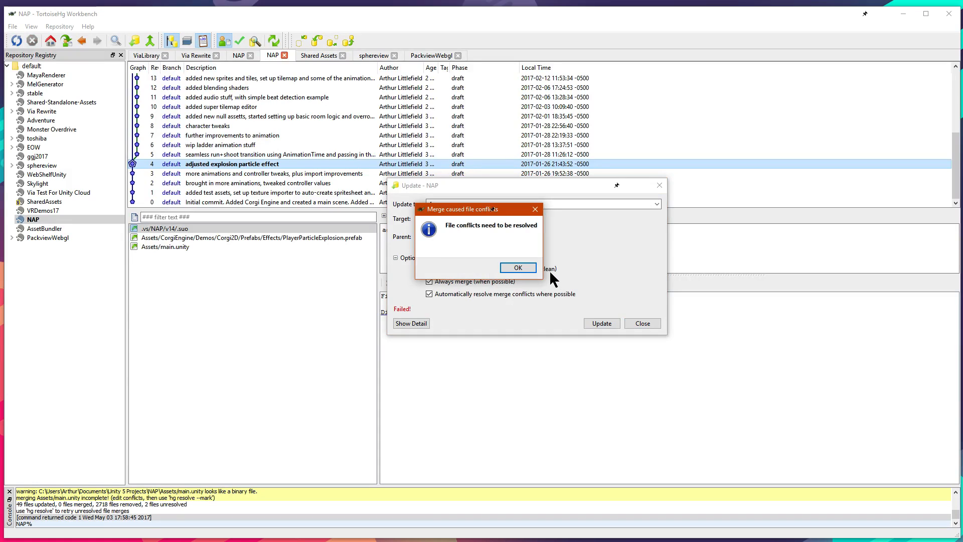
left_click(519, 268)
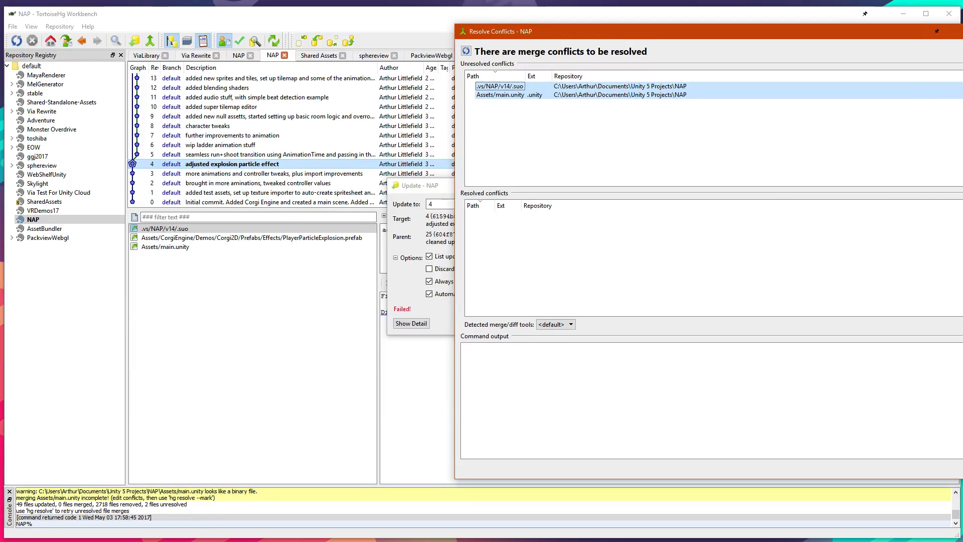
Step: Resolve the .vs/NAP/v14/.suo and Assets/main.unity conflicts with the local versions and close the conflict resolution
left_click(962, 108)
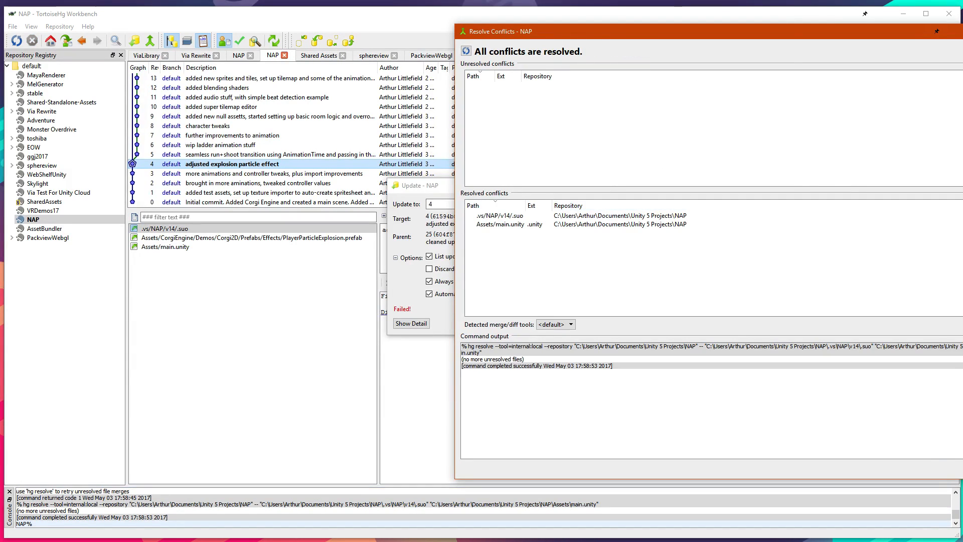
left_click(962, 469)
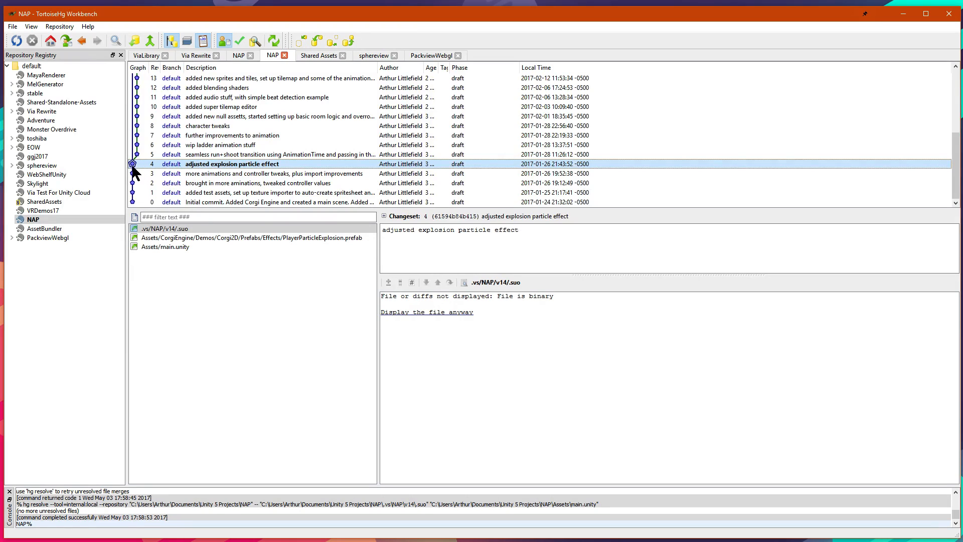
Step: Compare the working directory entry with revision 4, "adjusted explosion particle effect", and the newer revisions in the history graph
scroll(134, 163, "up", 5)
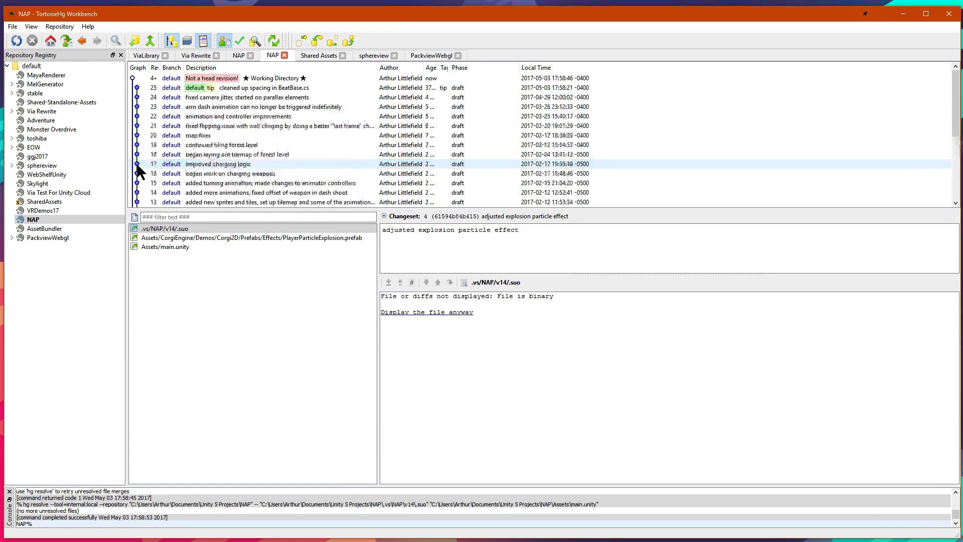
left_click(161, 80)
scroll(138, 150, "down", 3)
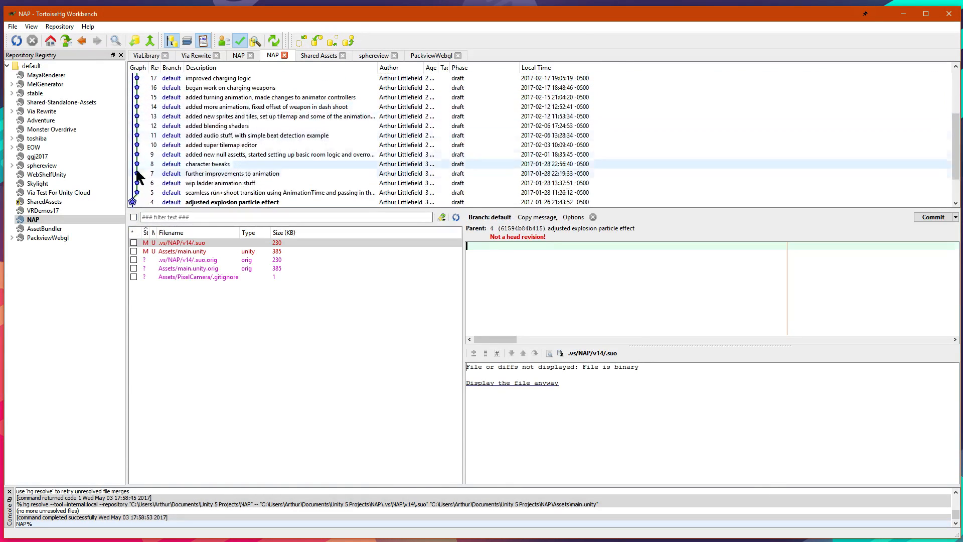
scroll(134, 204, "up", 3)
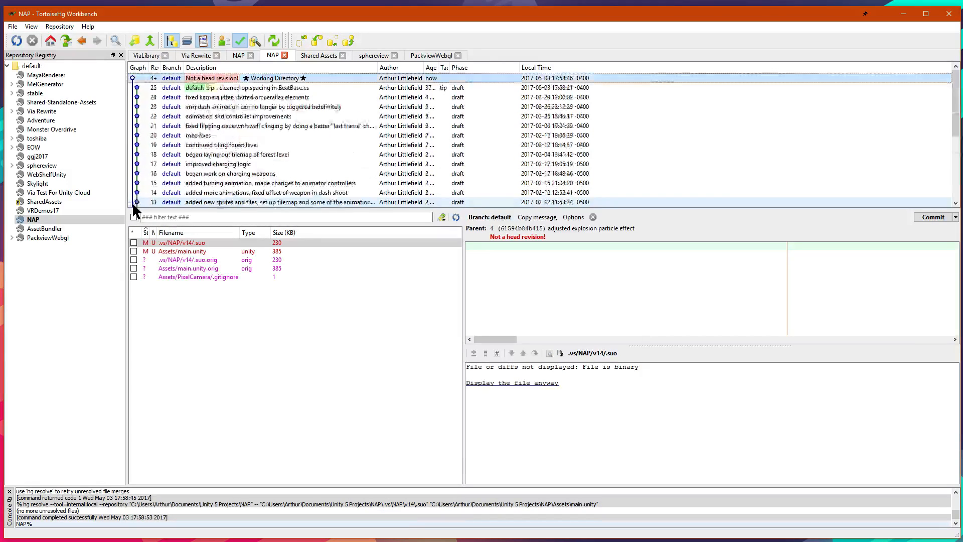
scroll(198, 101, "down", 5)
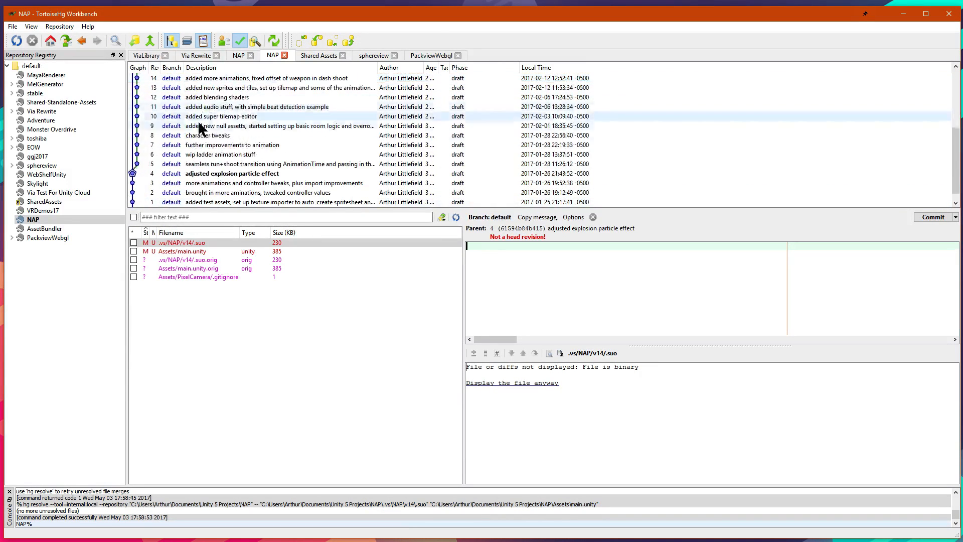
left_click(146, 166)
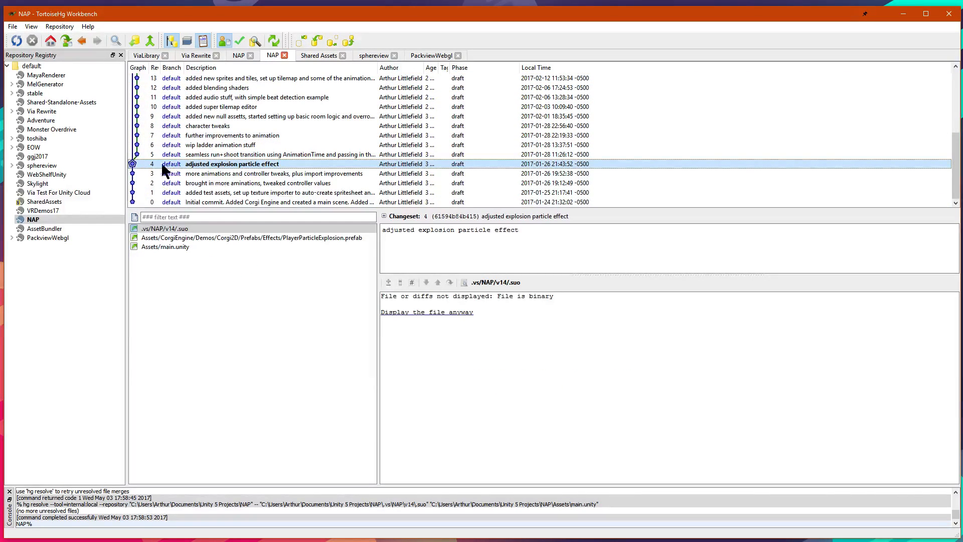
scroll(146, 167, "up", 3)
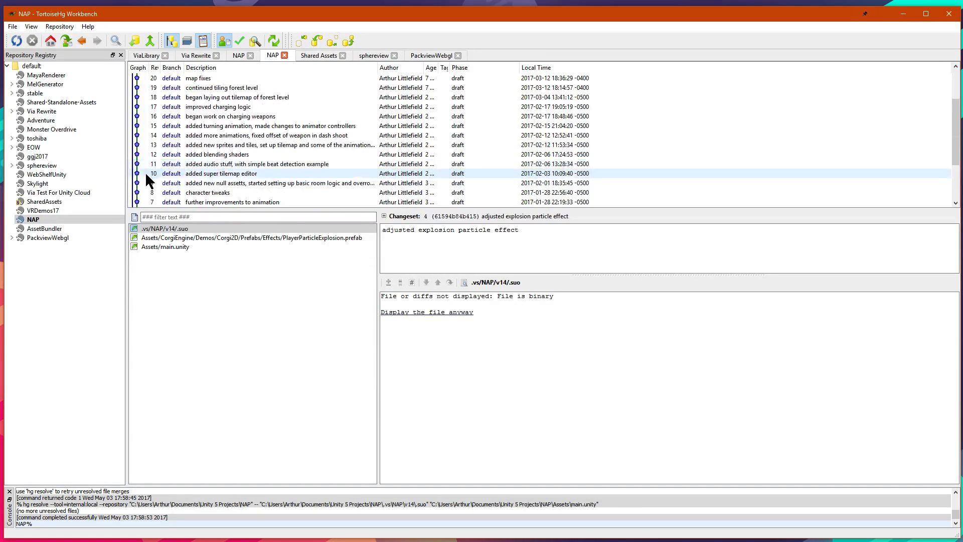
scroll(138, 180, "down", 2)
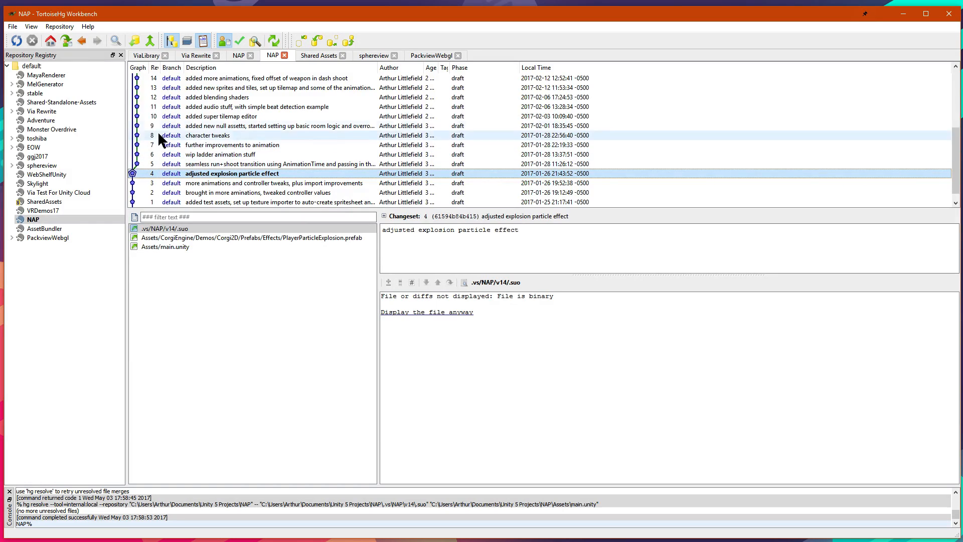
scroll(163, 118, "up", 5)
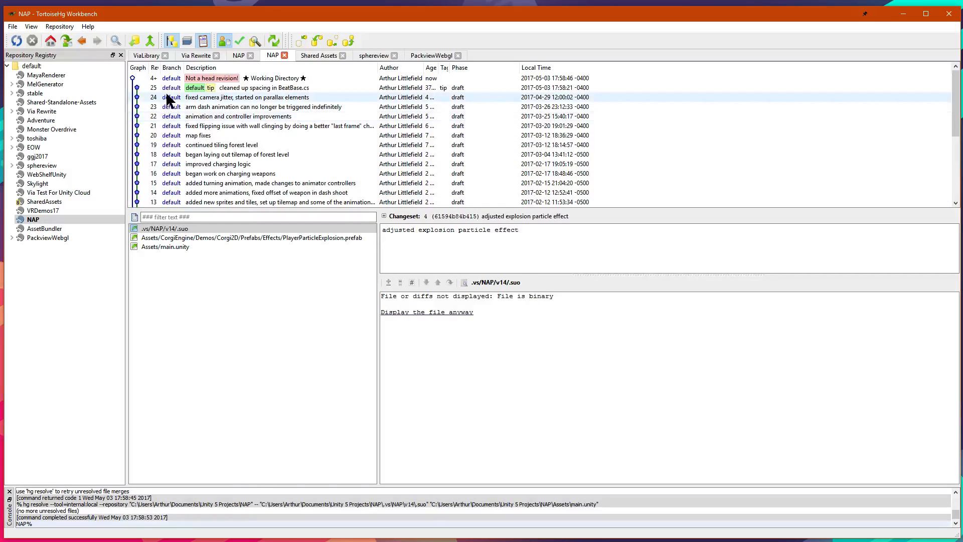
left_click(168, 88)
left_click(169, 79)
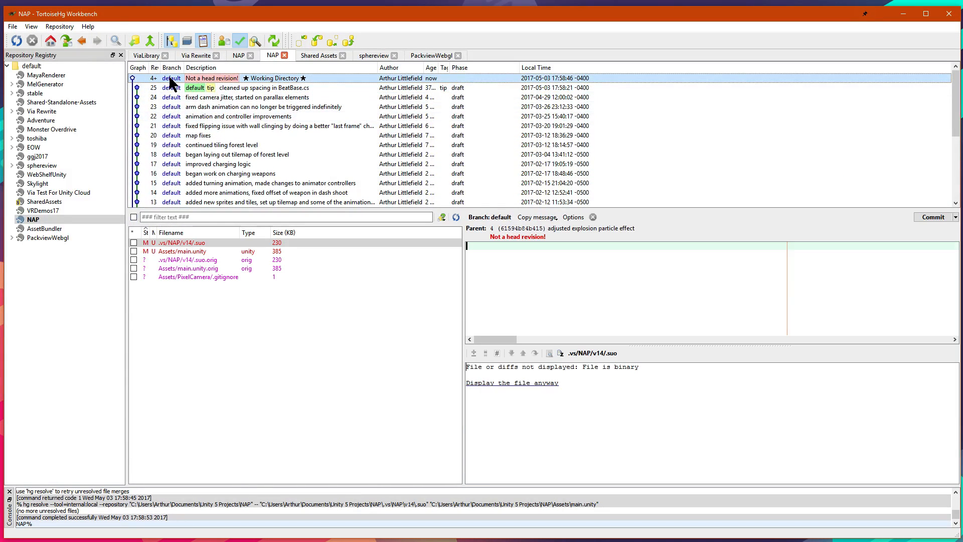
scroll(348, 160, "down", 3)
scroll(344, 186, "up", 4)
scroll(281, 185, "down", 5)
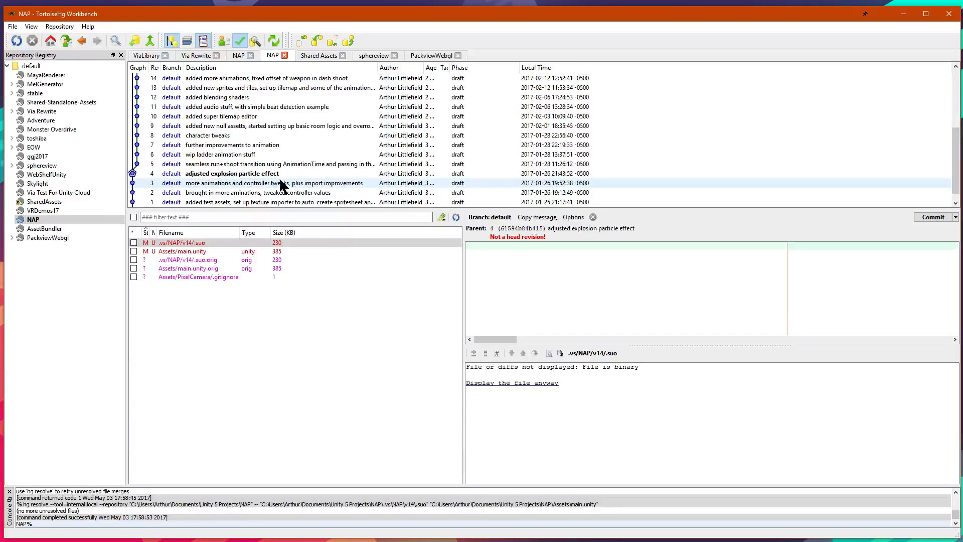
left_click(206, 172)
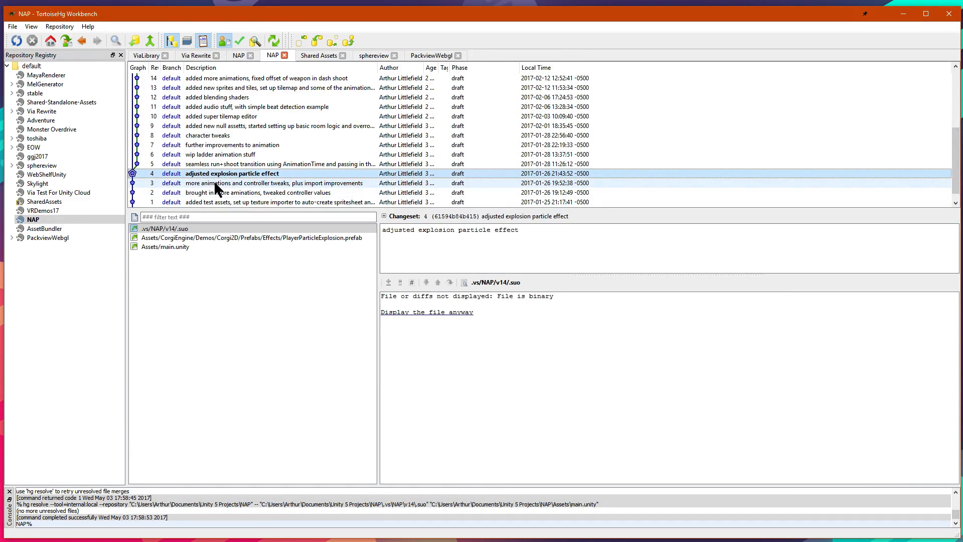
scroll(245, 175, "up", 3)
scroll(245, 175, "down", 3)
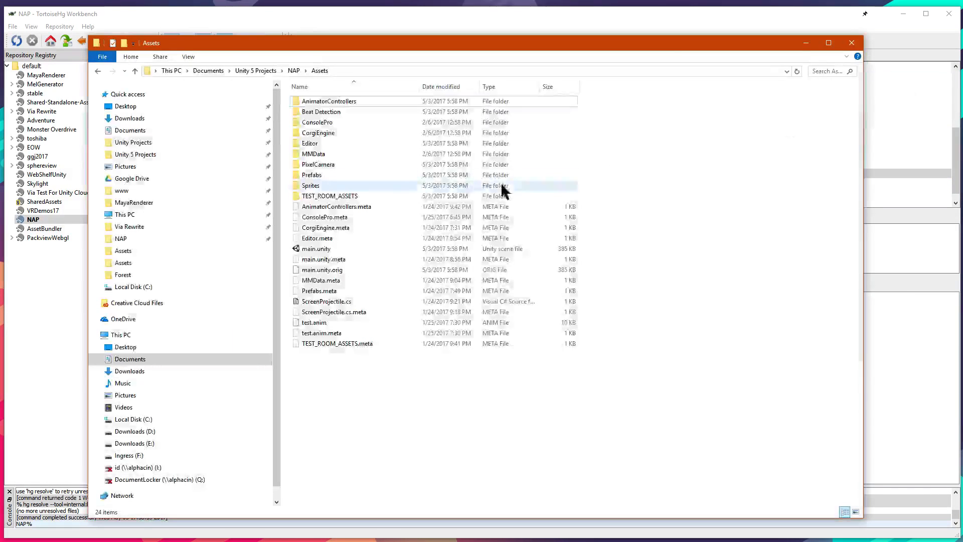
Step: Inspect the NAP Assets folder and its Beat Detection subfolder in File Explorer, and view the BeatBase.cs changes in revision 25
double_click(332, 116)
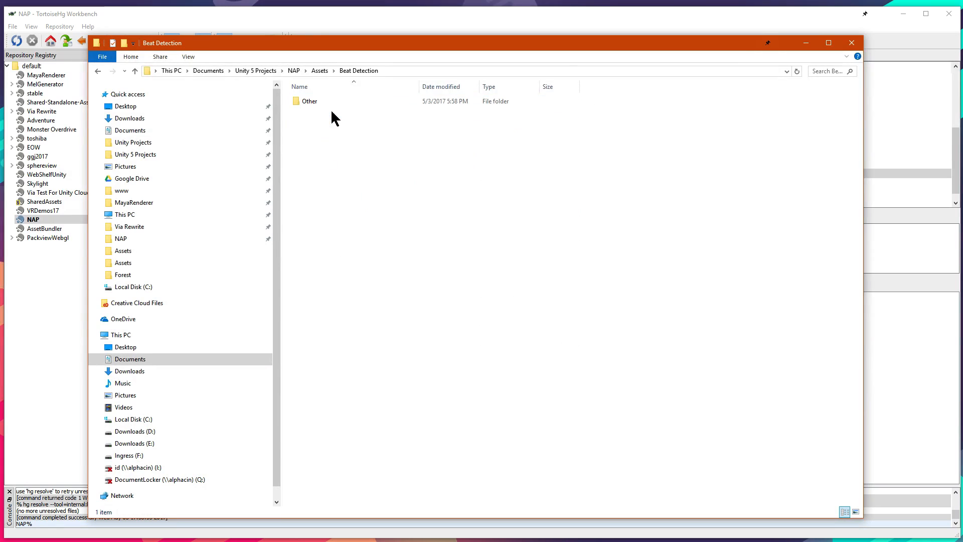
key("alt+Left")
left_click(329, 25)
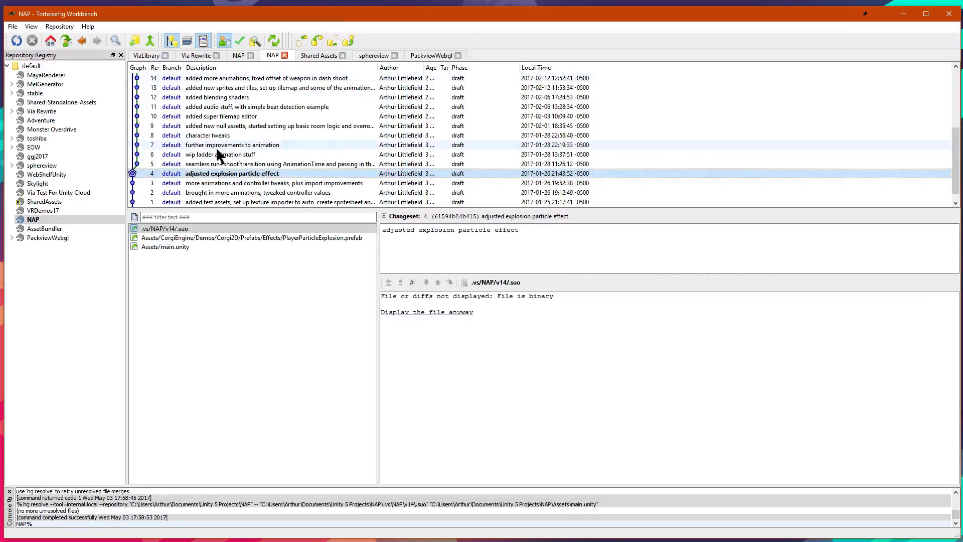
left_click(240, 86)
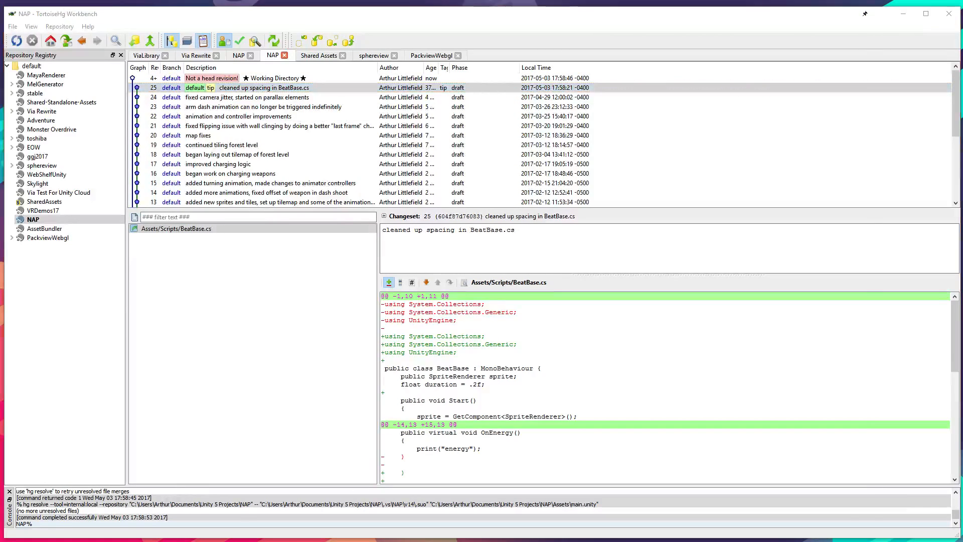
key("alt+Tab")
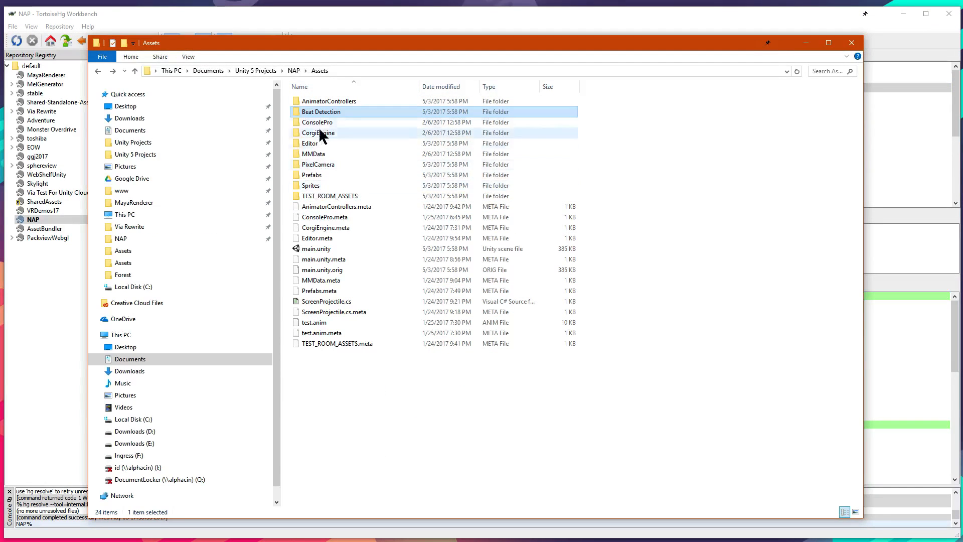
left_click(249, 22)
Step: Update the working directory to tip revision 25, resolving the .vs/NAP/v14/.suo and Assets/main.unity conflicts with the local versions
right_click(182, 86)
left_click(205, 95)
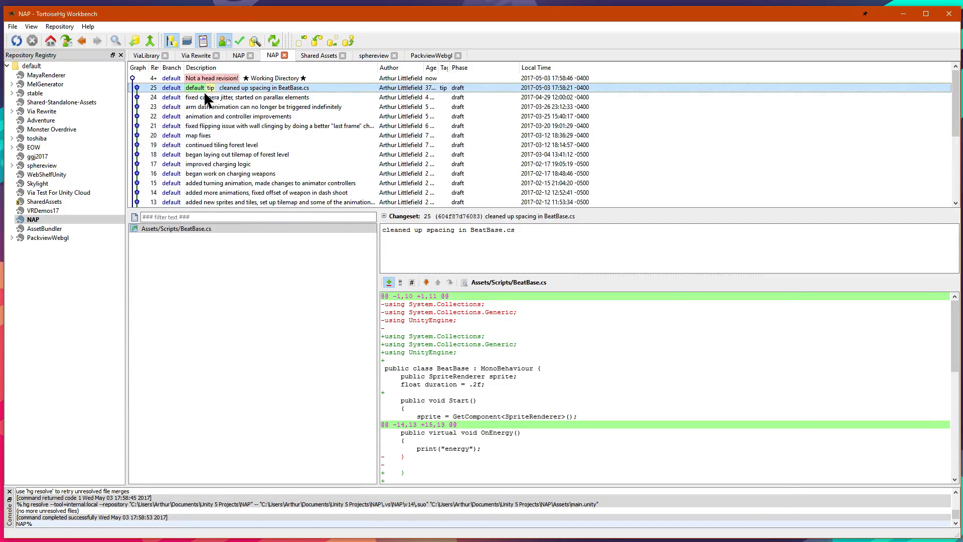
left_click(600, 307)
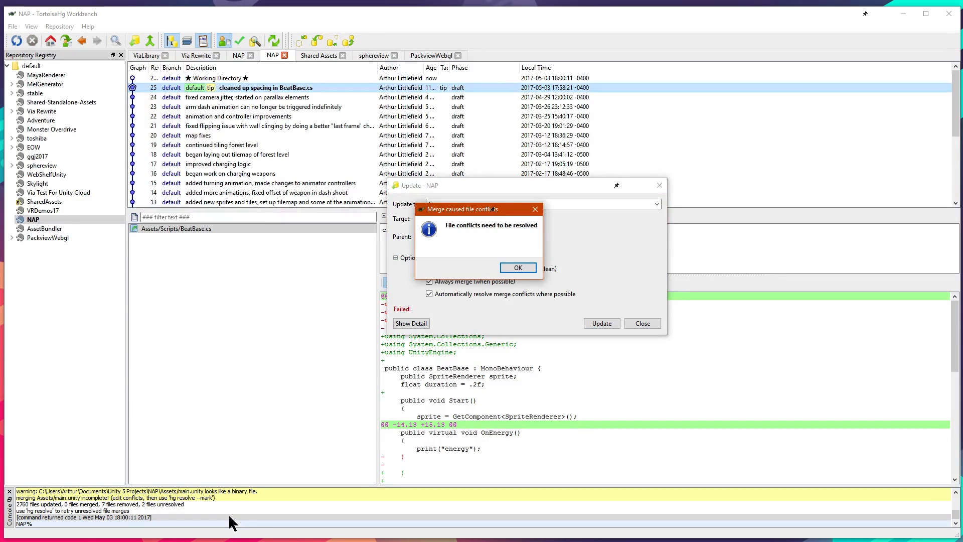
left_click(518, 268)
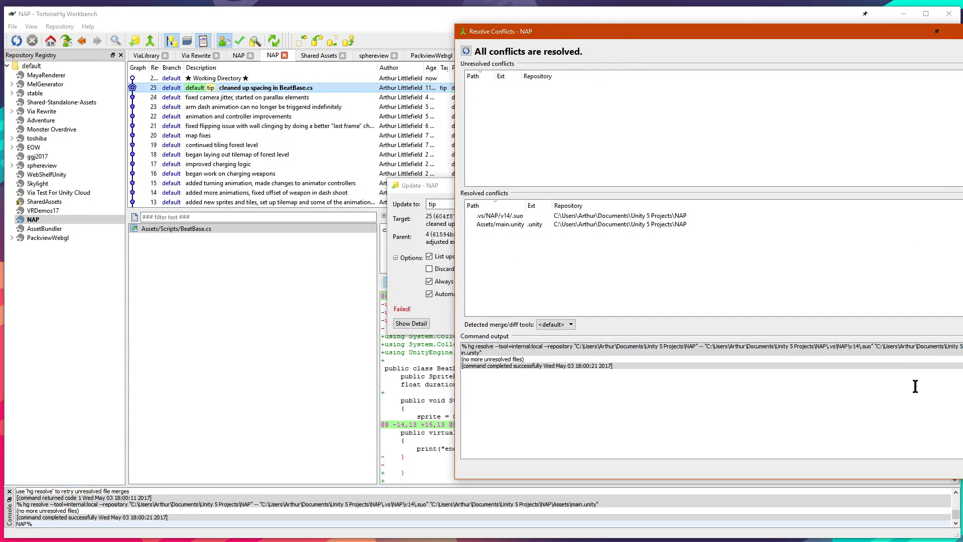
key("Escape")
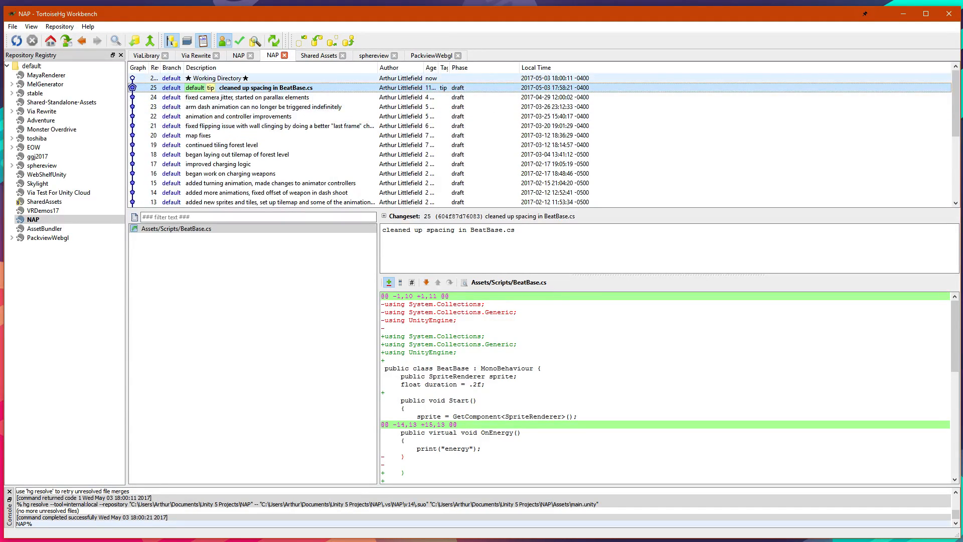
Step: Switch to File Explorer and check the NAP project's Assets/Scripts folder for BeatBase.cs, then close the folder window
key("super+e")
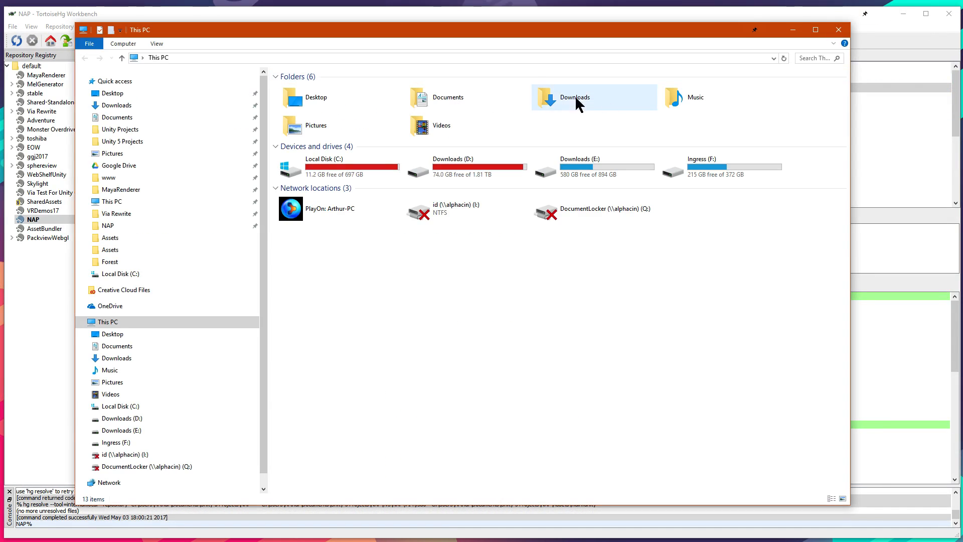
left_click(838, 30)
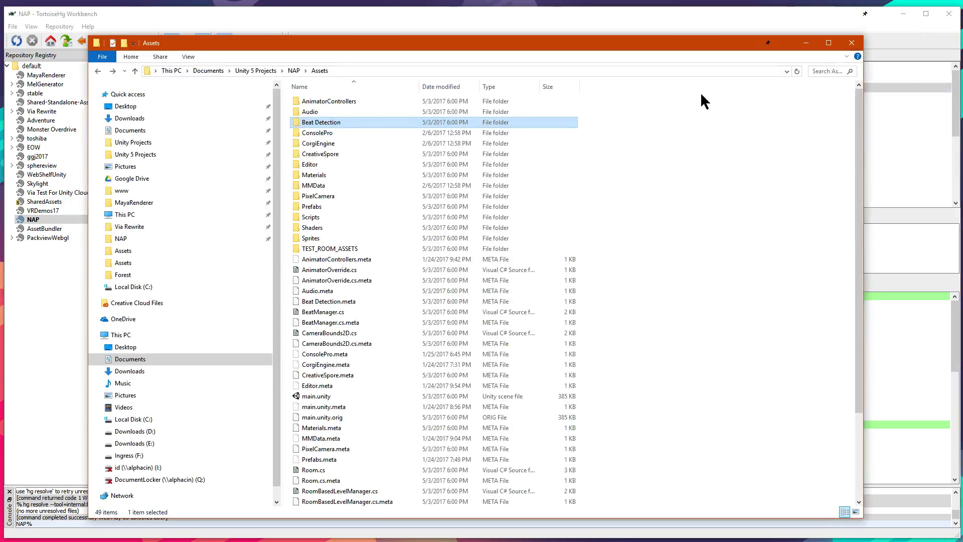
left_click(310, 221)
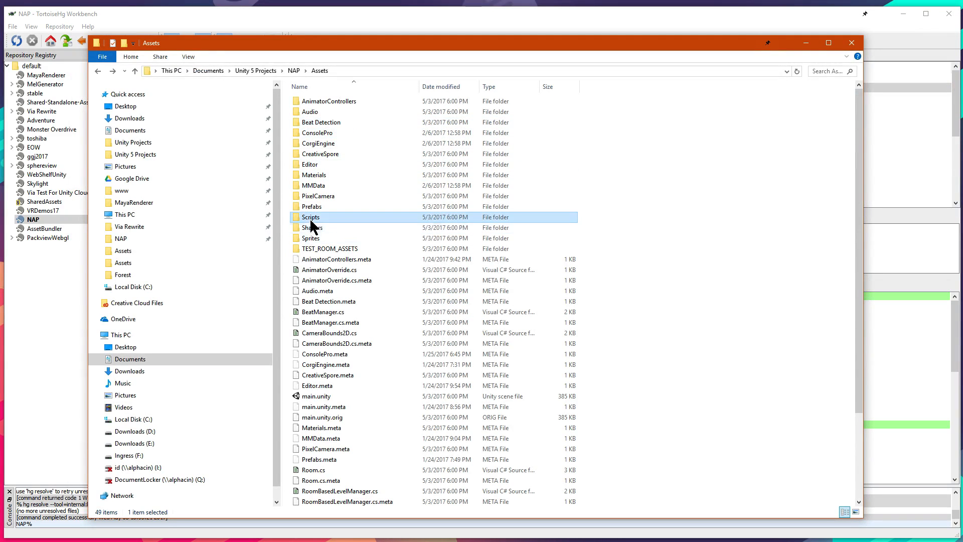
double_click(311, 221)
left_click(331, 103)
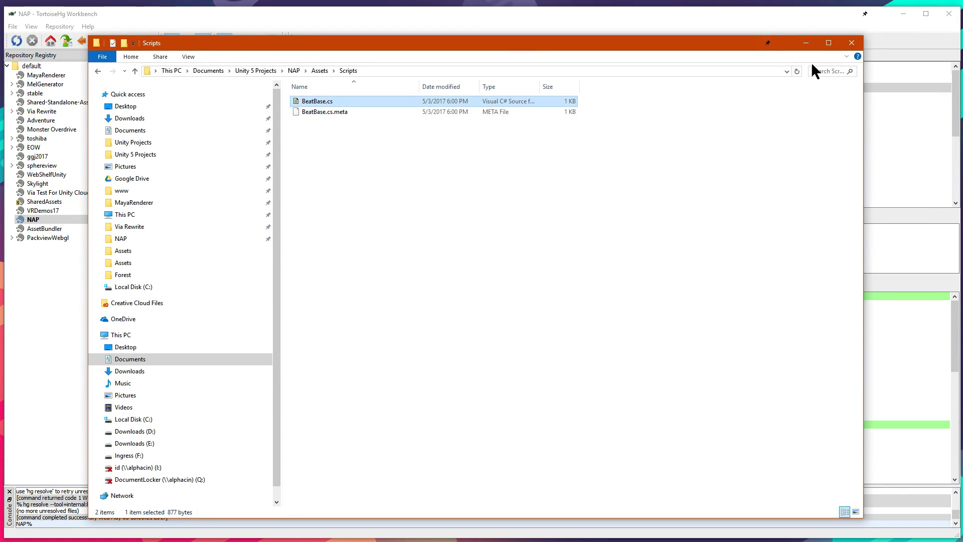
left_click(852, 44)
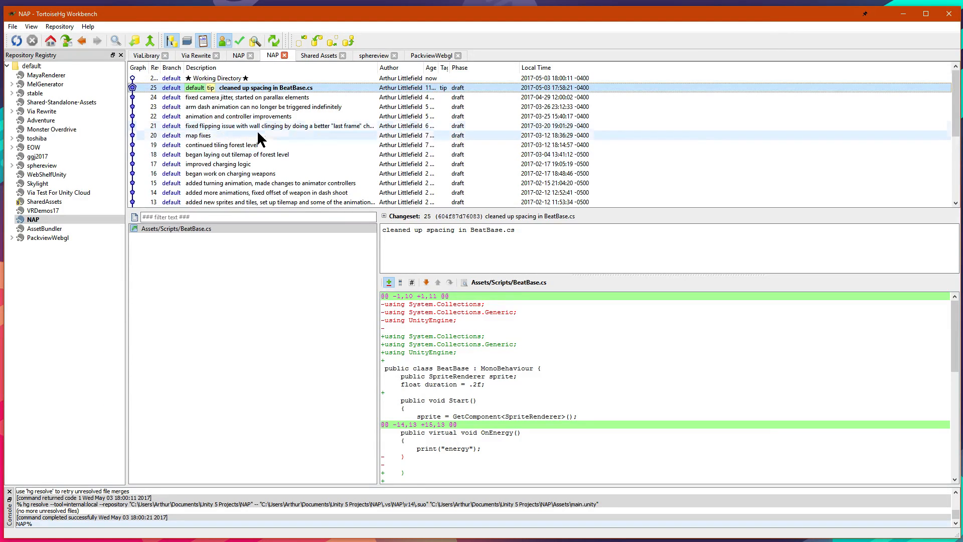
Step: Look through the revision history and examine the uncommitted files in the working directory
scroll(257, 138, "down", 5)
scroll(255, 148, "up", 5)
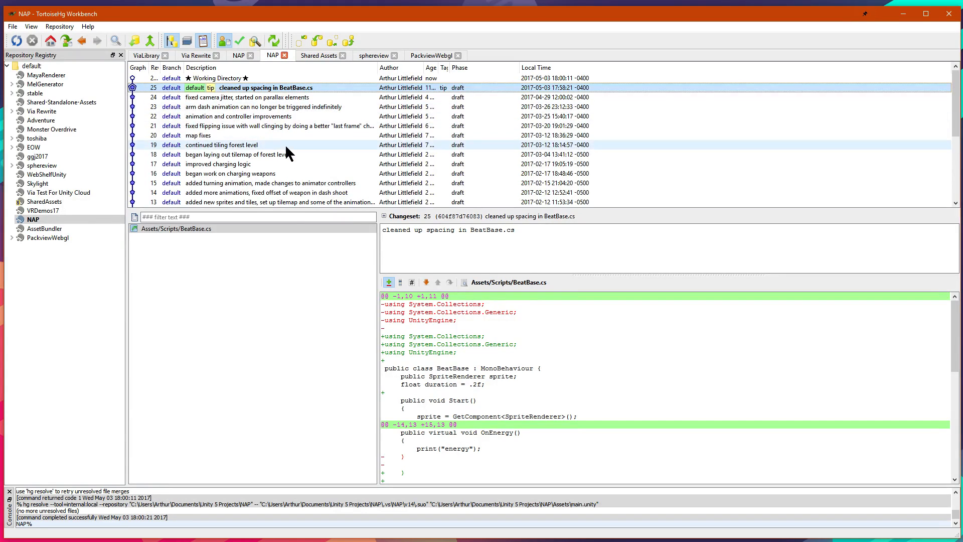
left_click(446, 239)
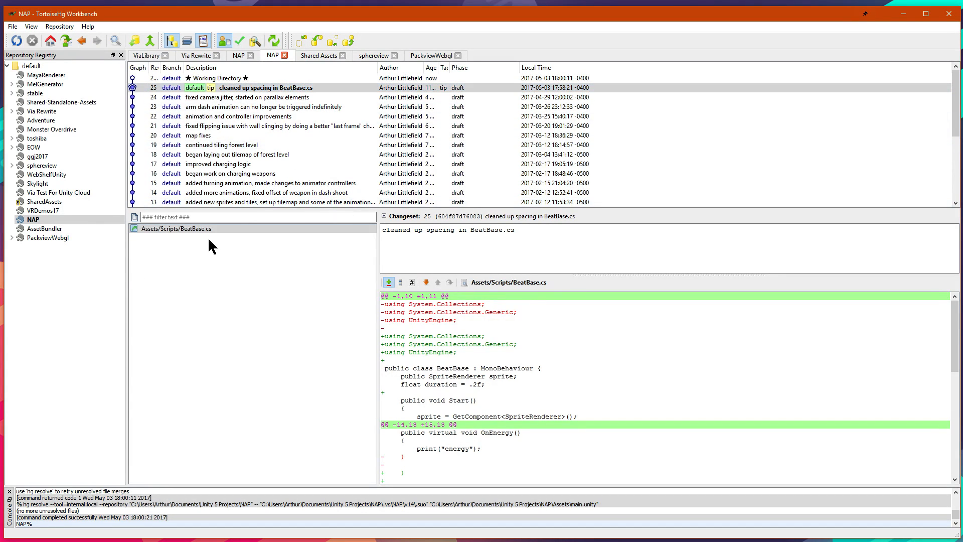
left_click(179, 79)
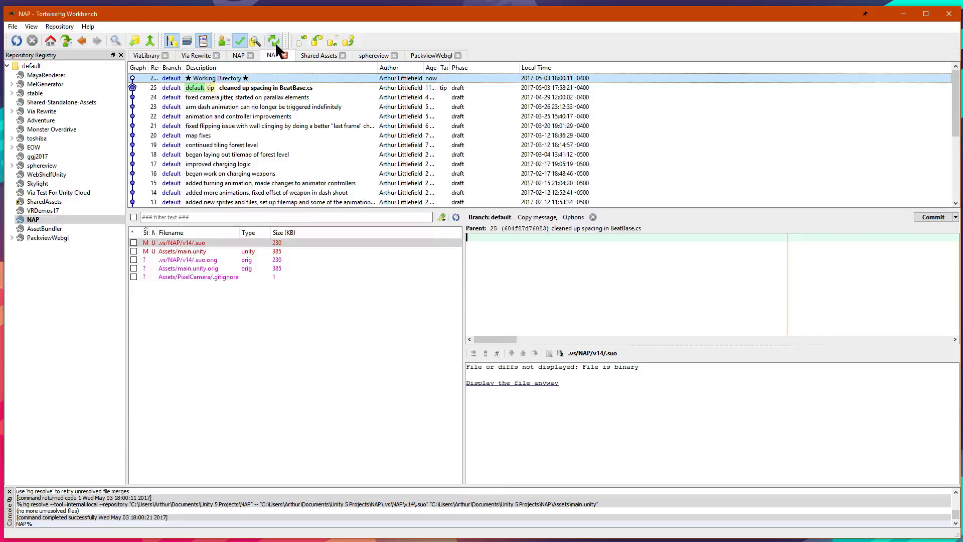
left_click(35, 218)
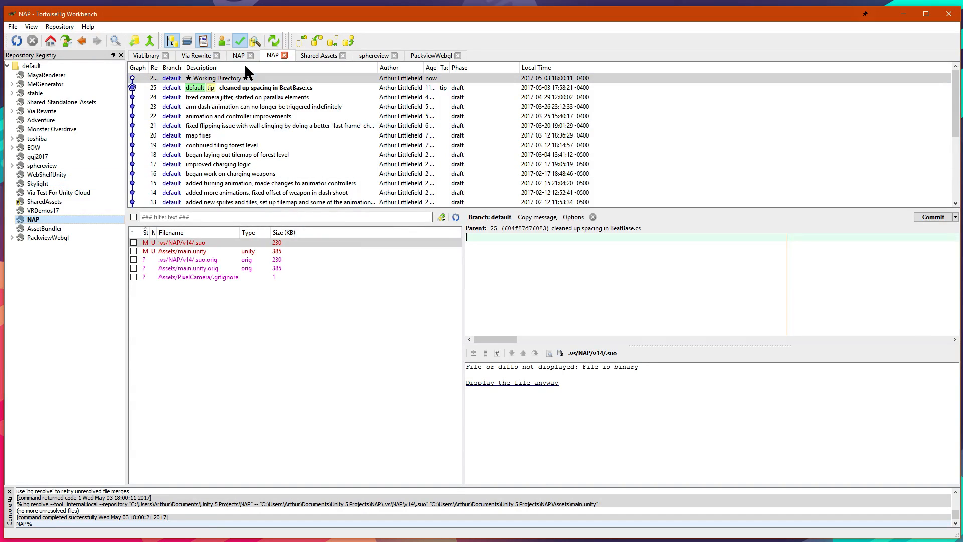
left_click(274, 42)
double_click(281, 236)
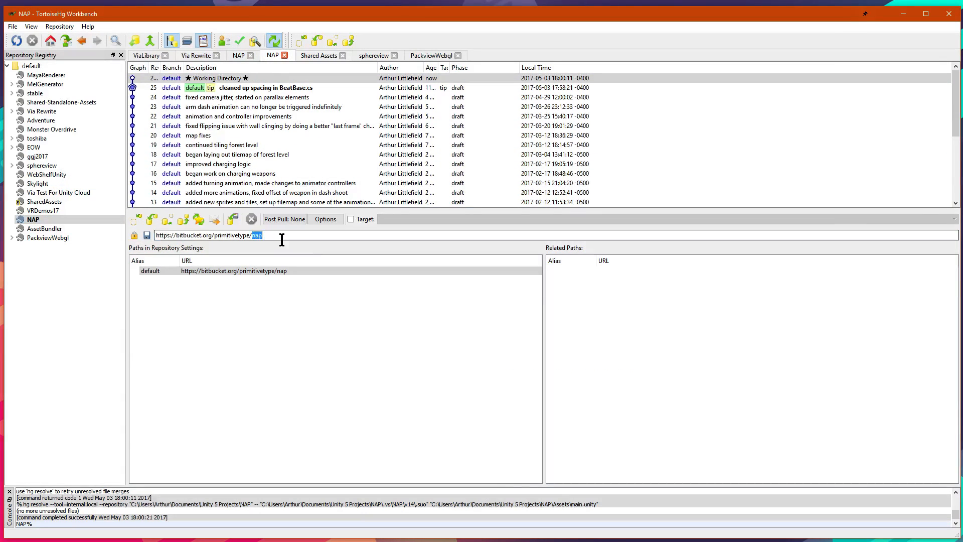
triple_click(301, 236)
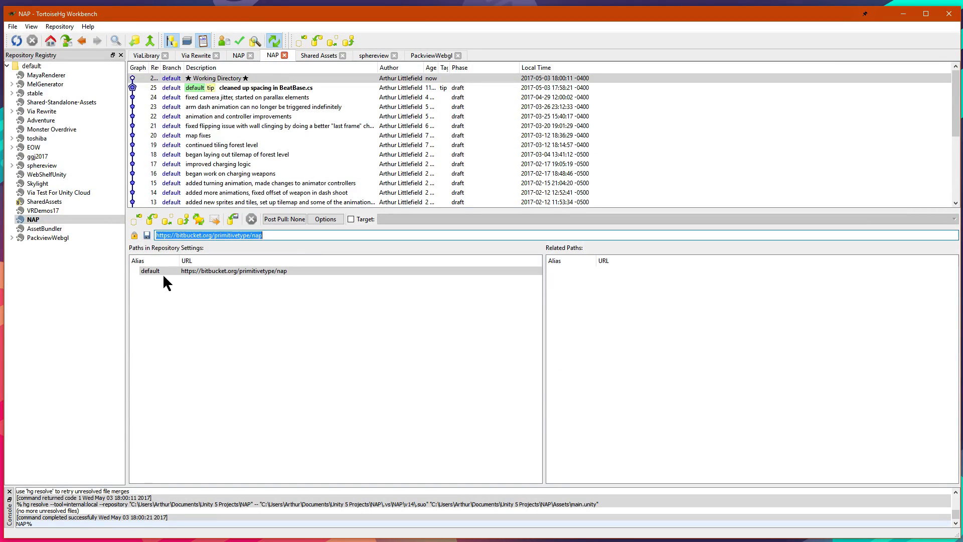
left_click(58, 251)
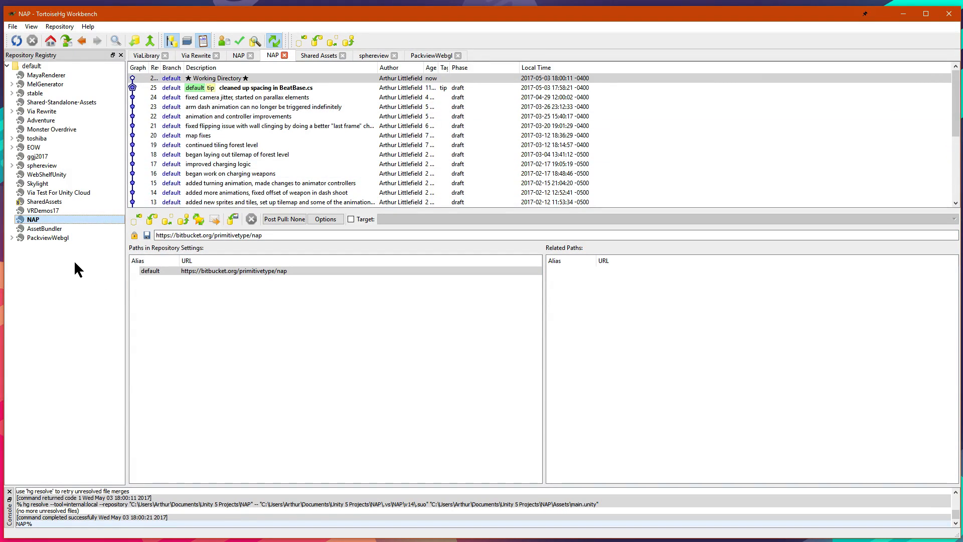
right_click(52, 254)
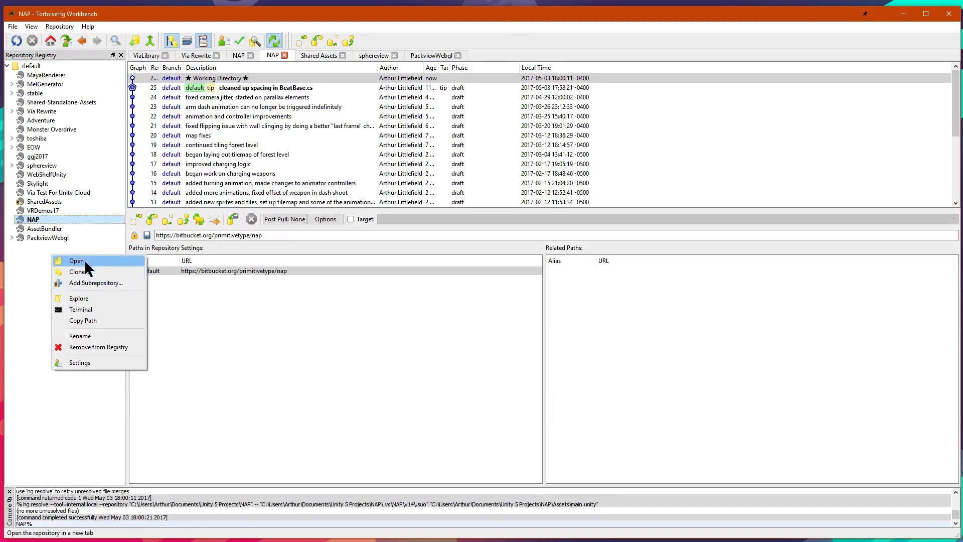
left_click(84, 226)
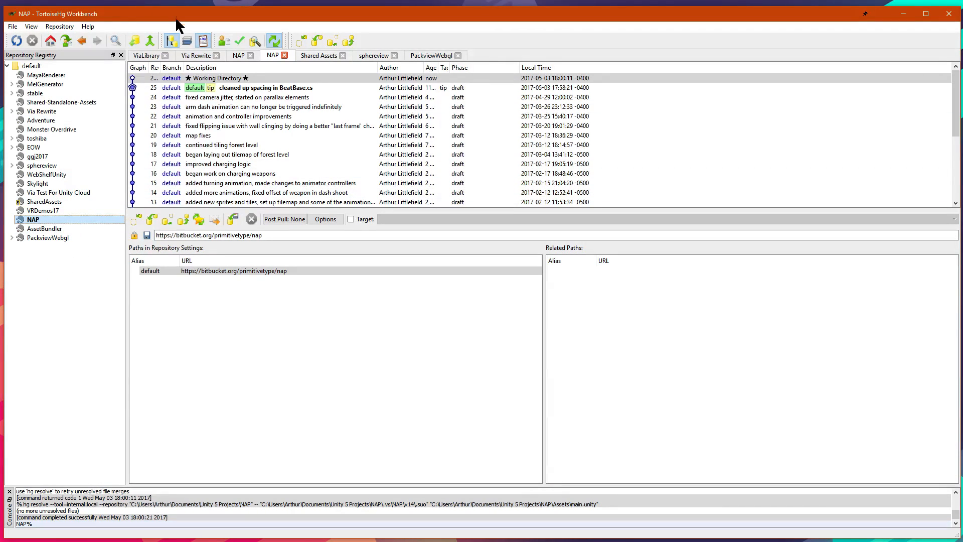
left_click_drag(177, 16, 180, 16)
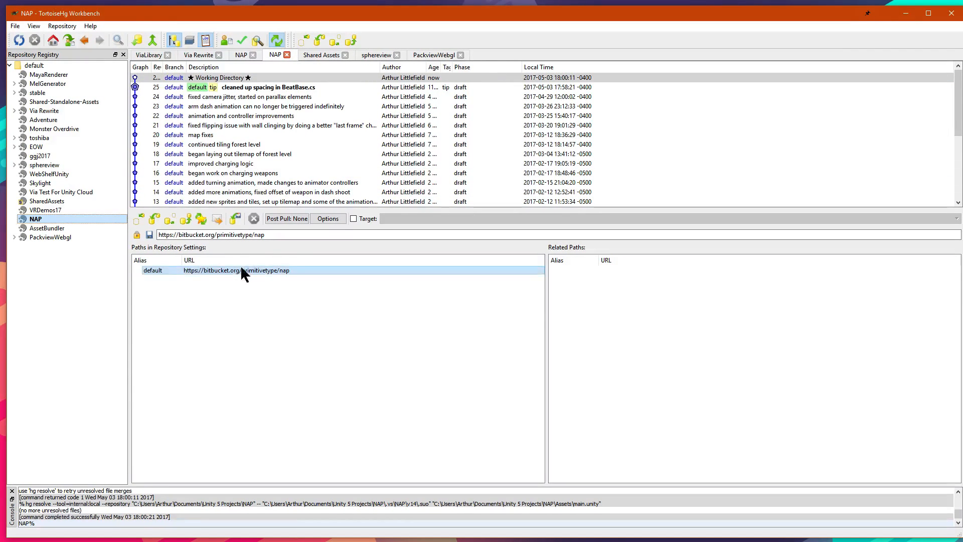
triple_click(221, 237)
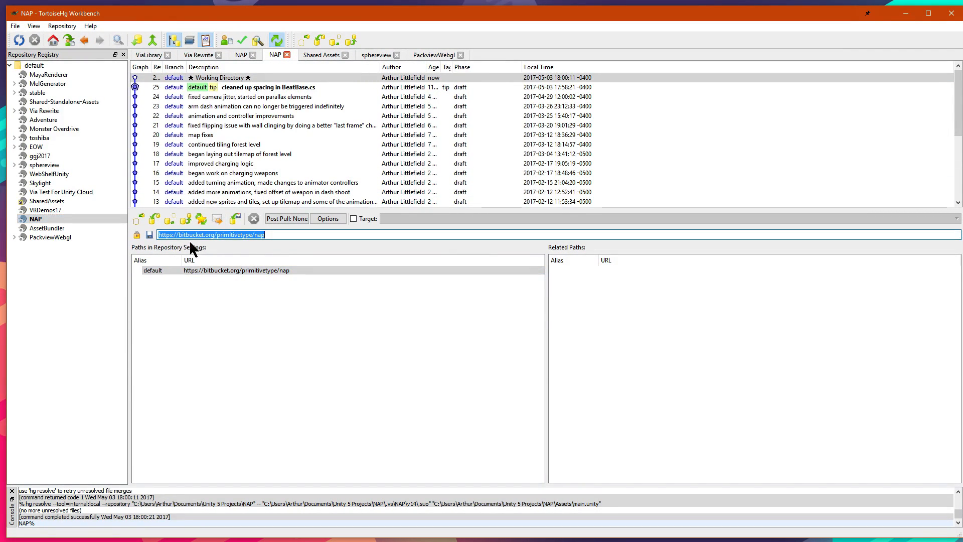
left_click_drag(189, 238, 299, 241)
left_click(285, 236)
triple_click(285, 236)
key("ctrl+c")
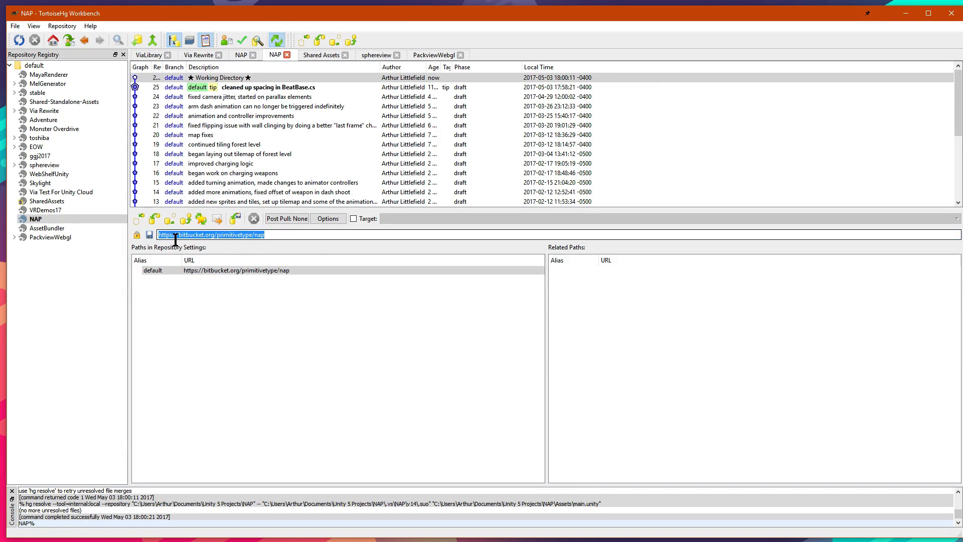
right_click(69, 264)
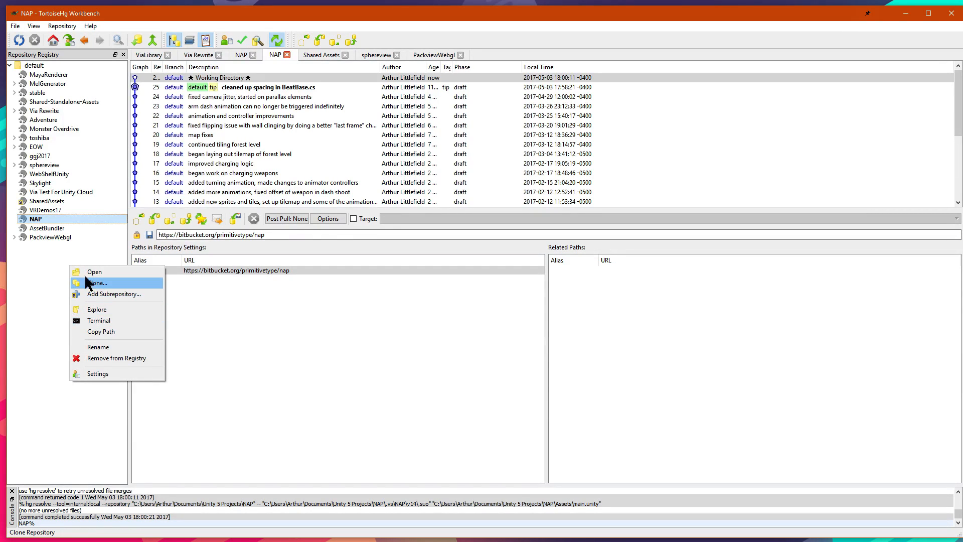
left_click(62, 247)
right_click(73, 274)
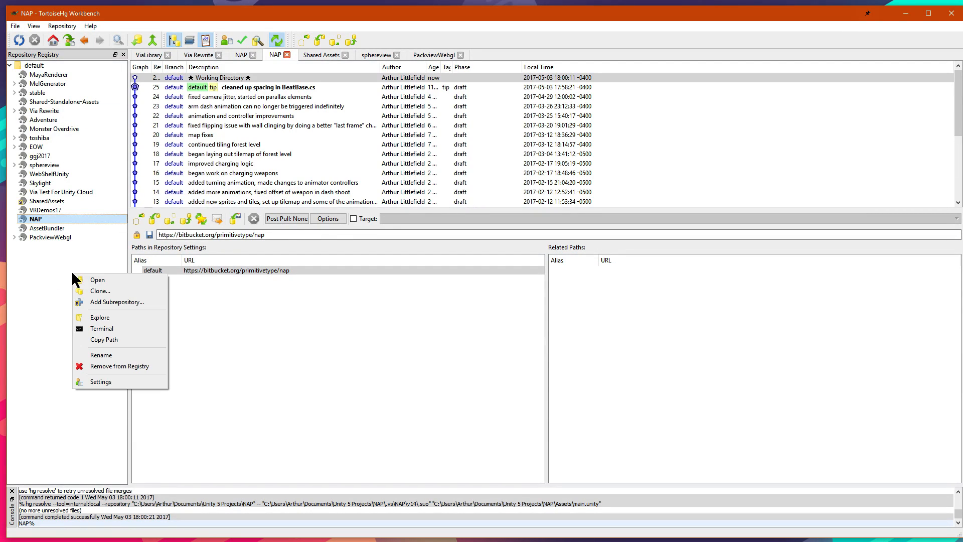
left_click(91, 295)
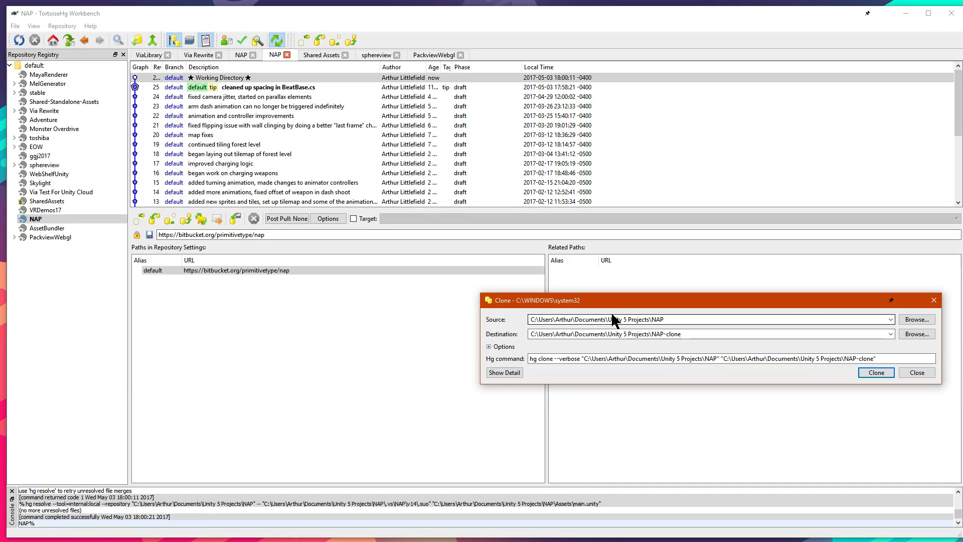
left_click_drag(616, 300, 308, 258)
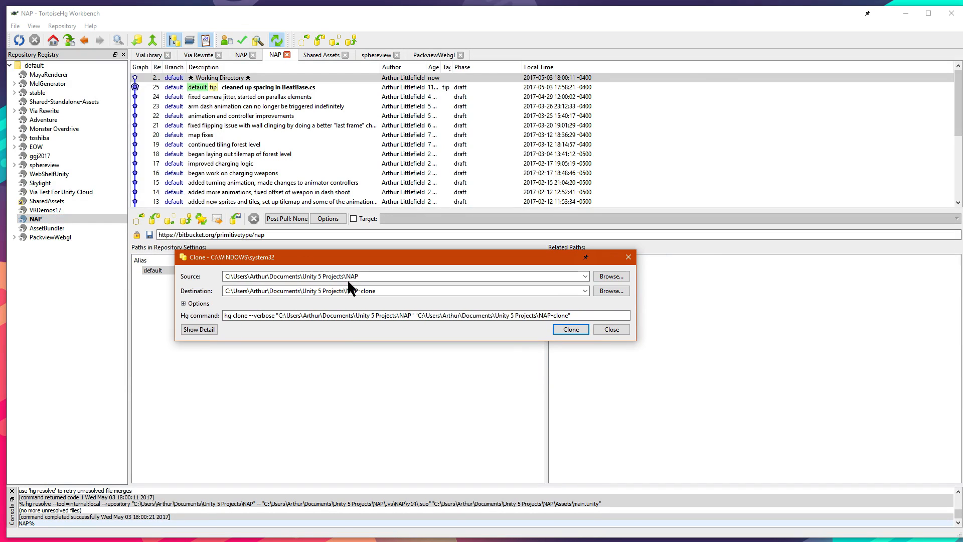
triple_click(374, 274)
key("ctrl+v")
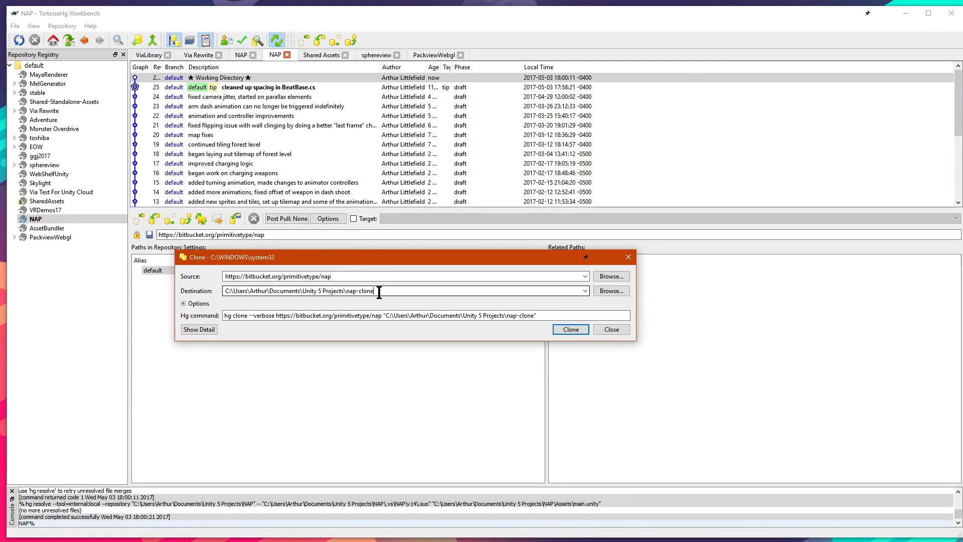
Step: Set the clone destination to a NapTest folder inside Unity 5 Projects and run the clone
left_click_drag(376, 291, 346, 291)
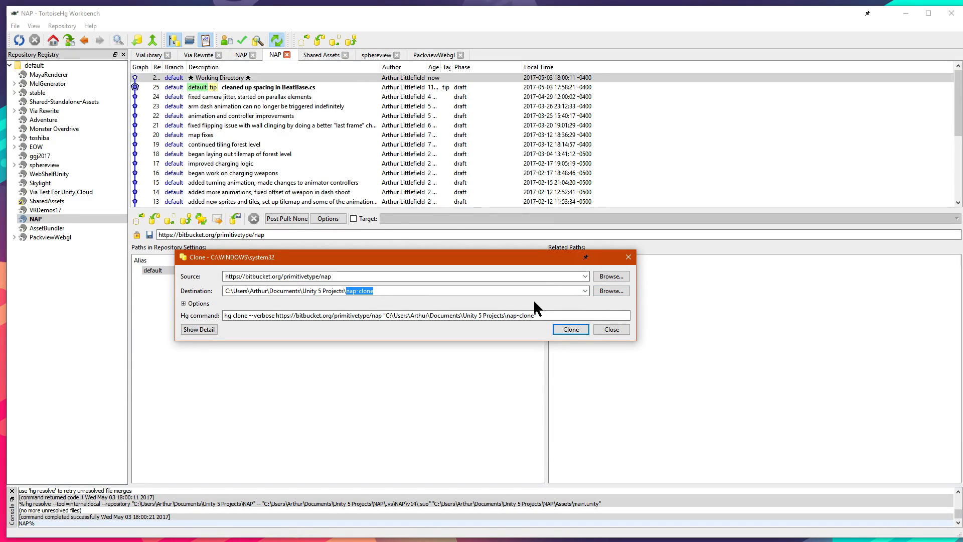
type("Nap")
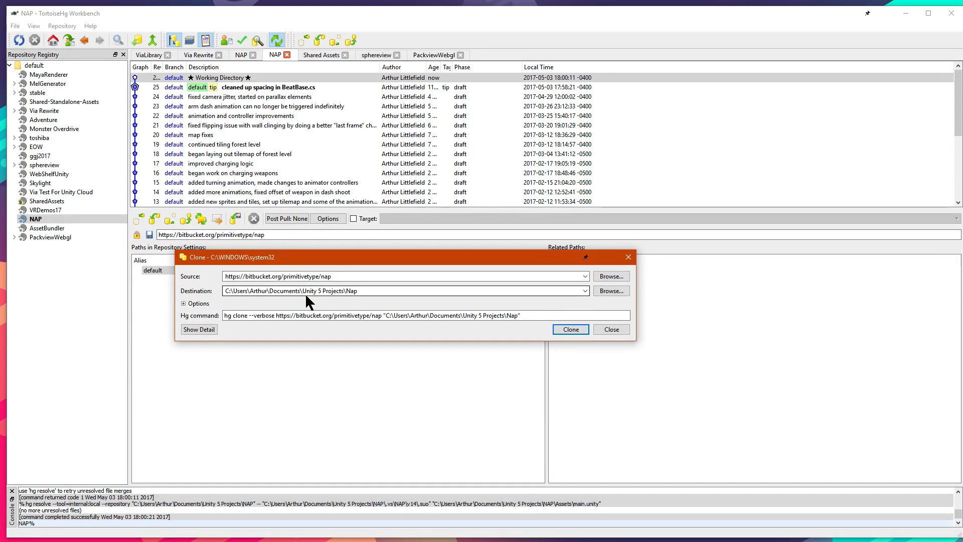
double_click(287, 291)
left_click(382, 293)
type("Test")
left_click(570, 329)
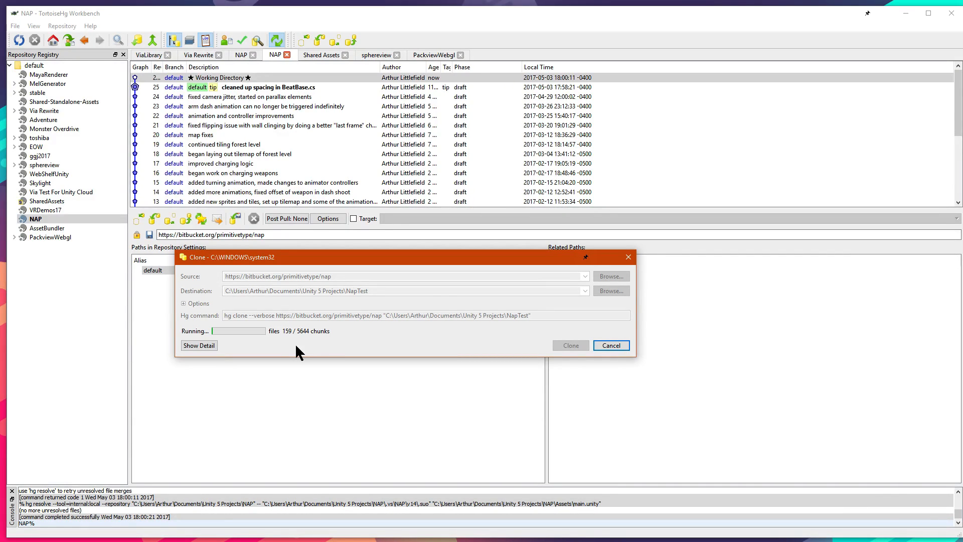
left_click_drag(343, 259, 294, 292)
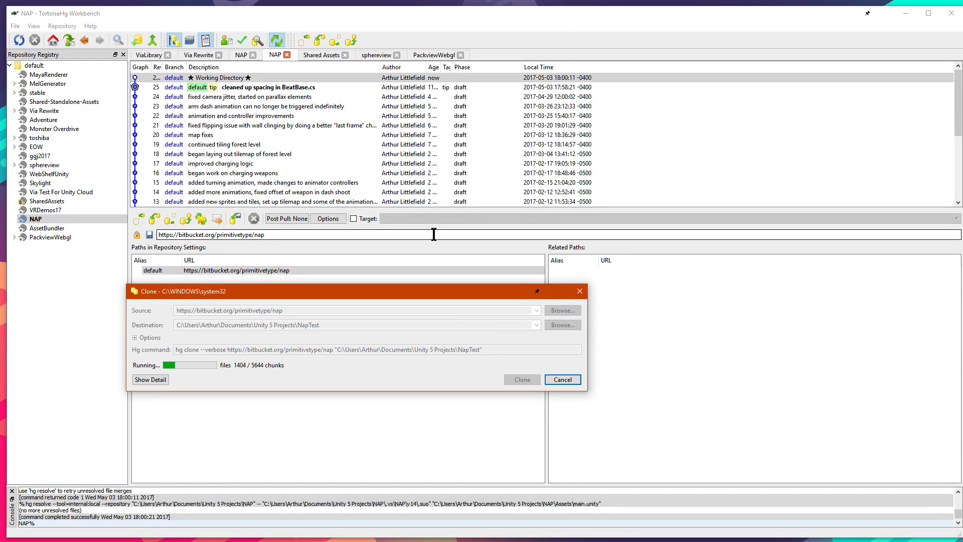
left_click_drag(461, 293, 351, 274)
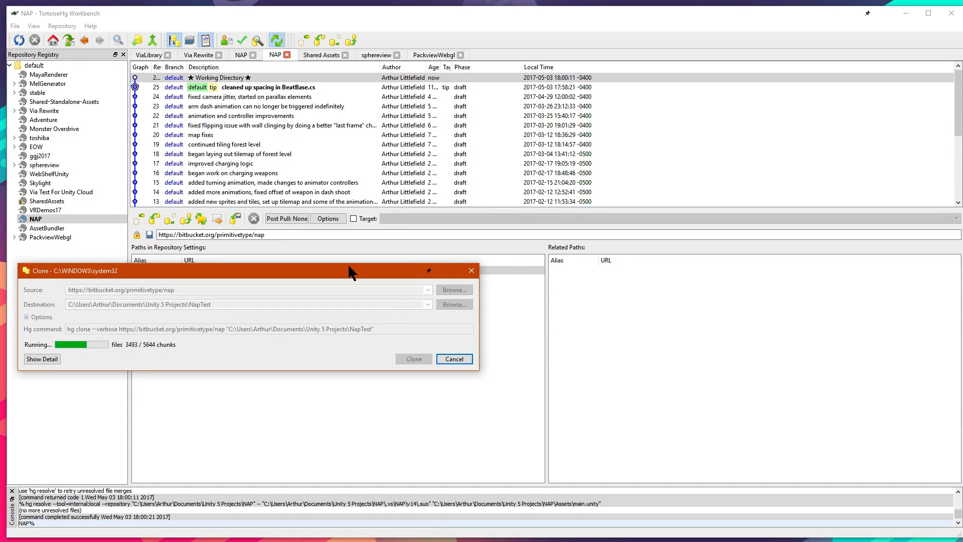
left_click(191, 10)
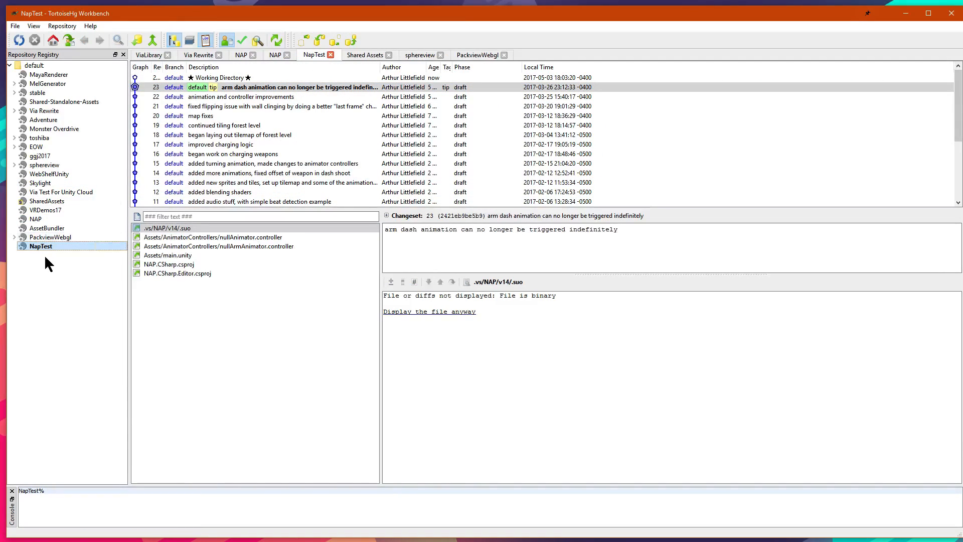
Step: Switch between the NAP and NapTest repositories to compare their revision histories
double_click(45, 219)
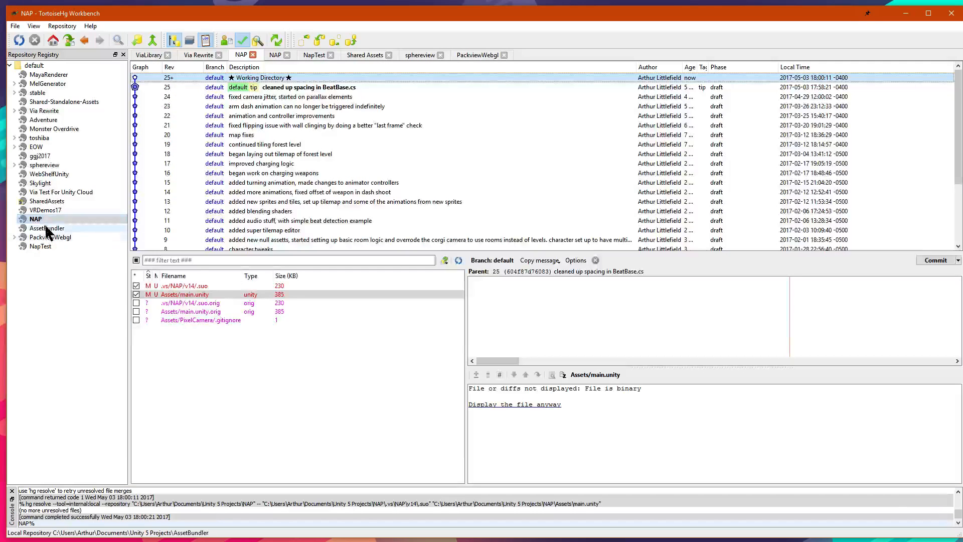
double_click(41, 245)
double_click(47, 217)
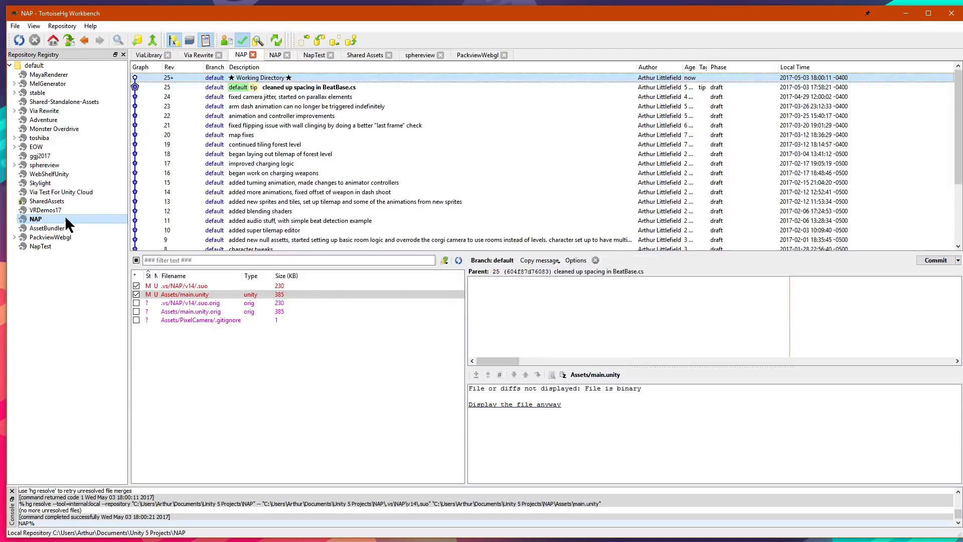
left_click(36, 221)
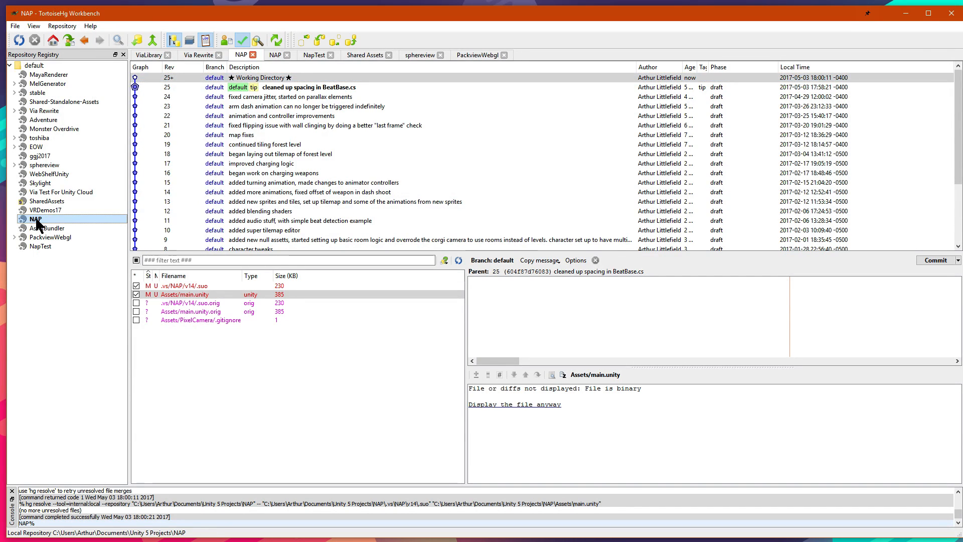
double_click(41, 246)
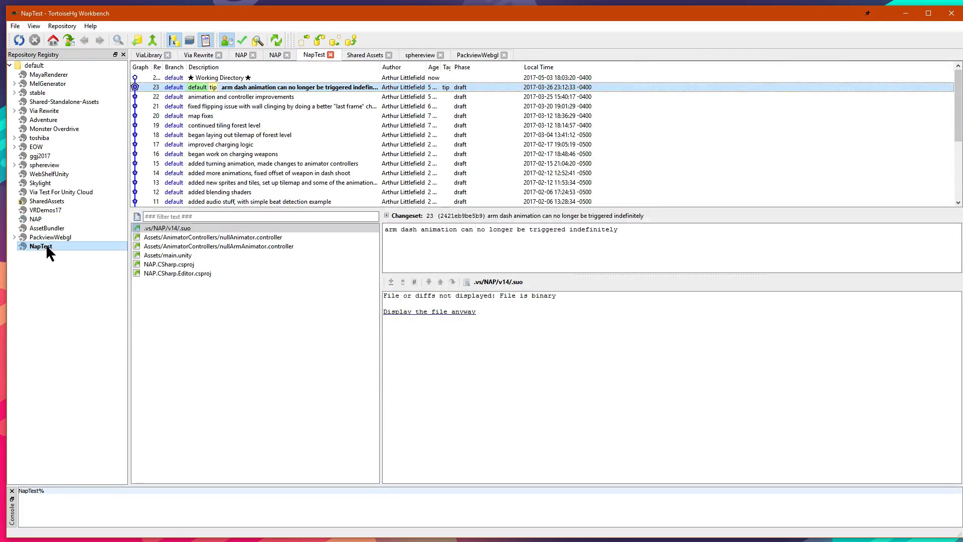
Step: Commit the modified .vs/NAP/v14/.suo and Assets/main.unity files in NAP with the message "scene changes"
double_click(36, 219)
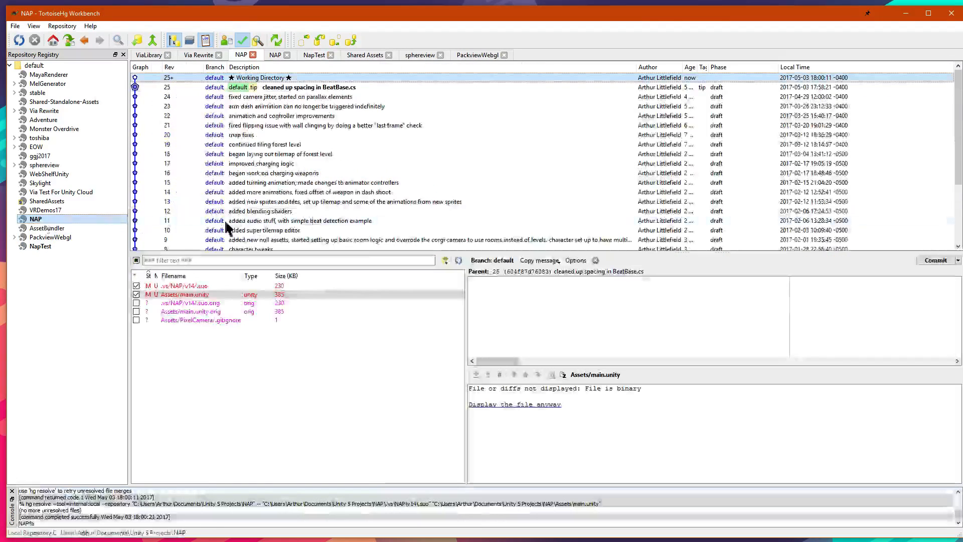
left_click(458, 261)
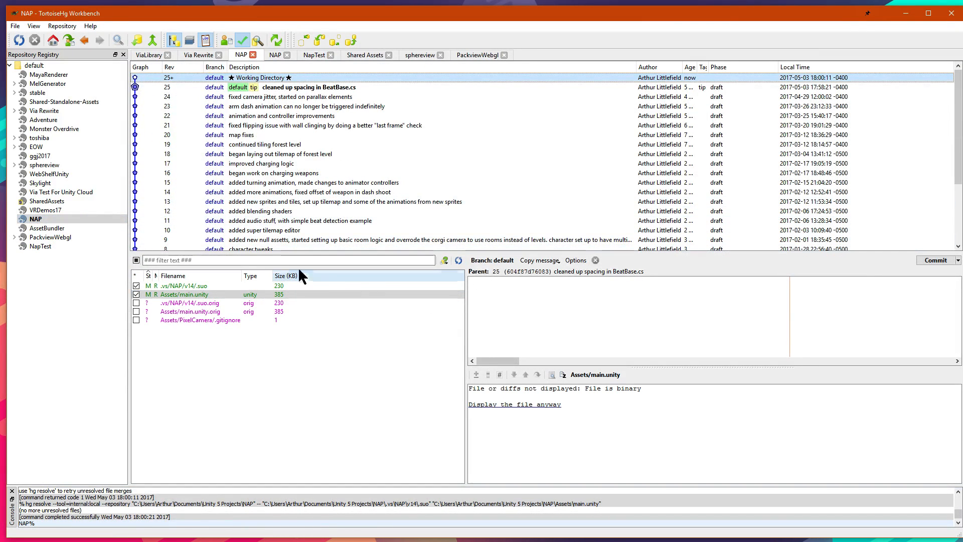
left_click(550, 298)
left_click(169, 295)
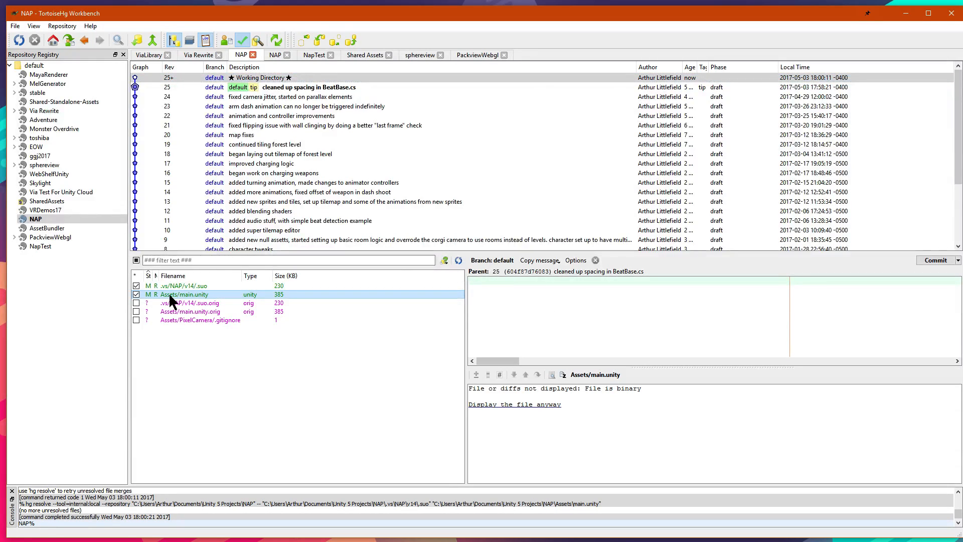
left_click(517, 312)
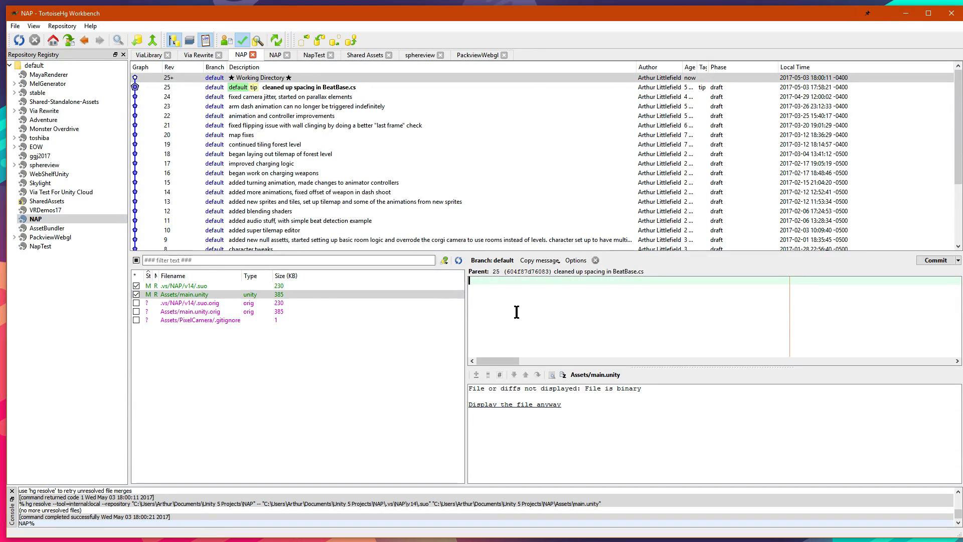
left_click(179, 296)
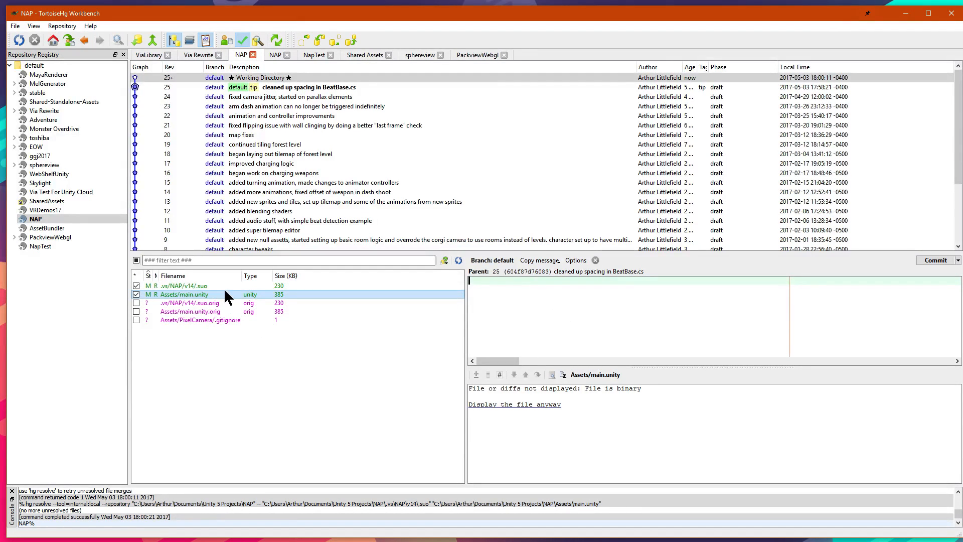
type("scene changes")
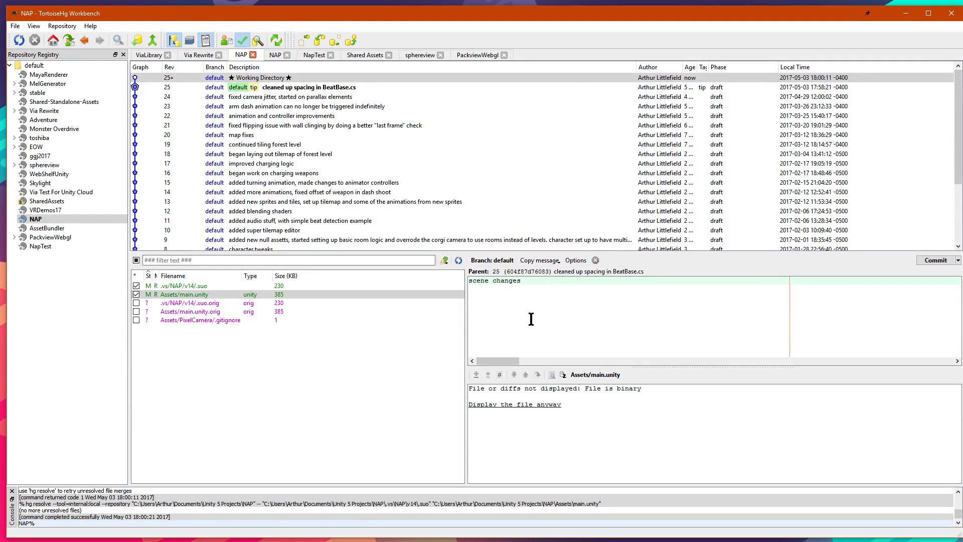
left_click(930, 260)
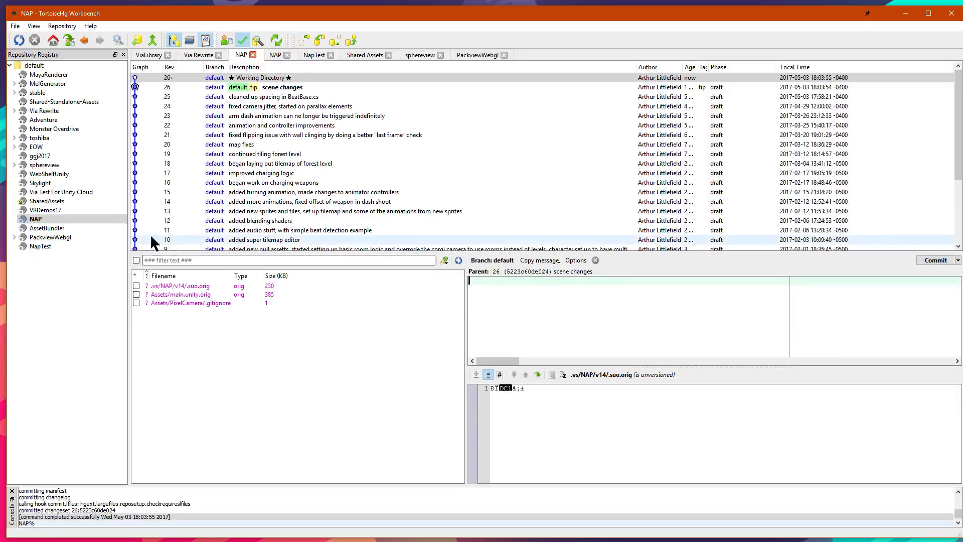
Step: View the kdiff3 directory comparison for NAP's "scene changes" revision and close it
double_click(260, 88)
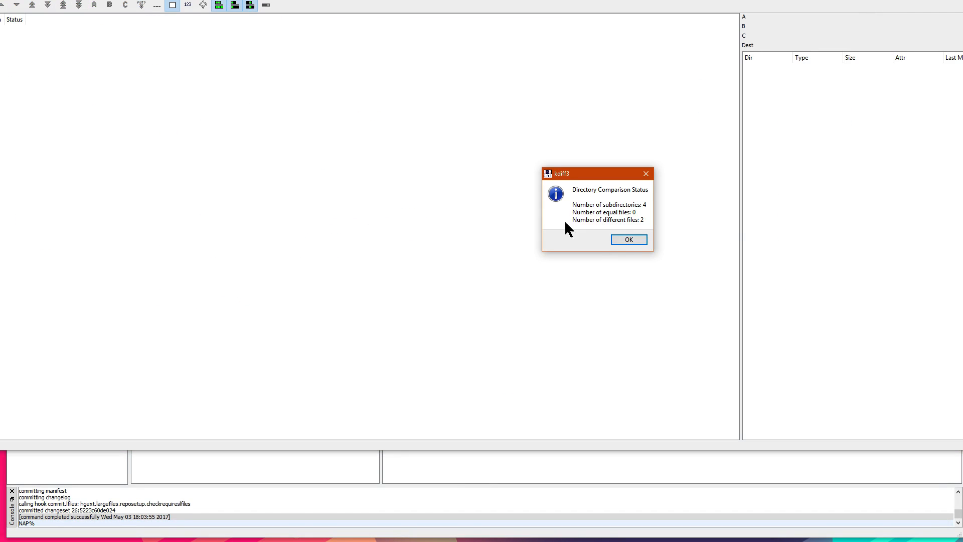
left_click(621, 238)
key("alt+F4")
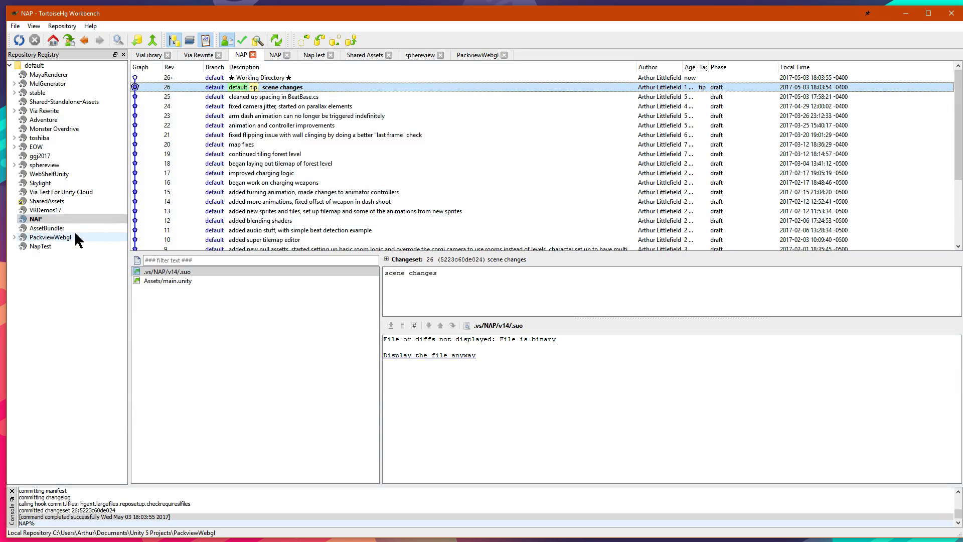
Step: Compare NapTest's latest revision with NAP's history, widening NapTest's revision column and examining NAP's BeatBase.cs spacing changeset
double_click(67, 245)
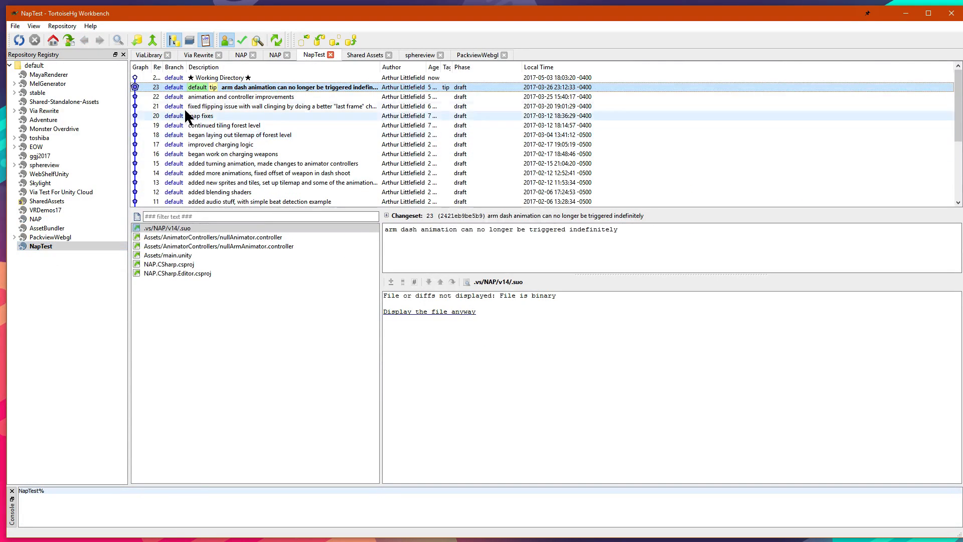
double_click(162, 65)
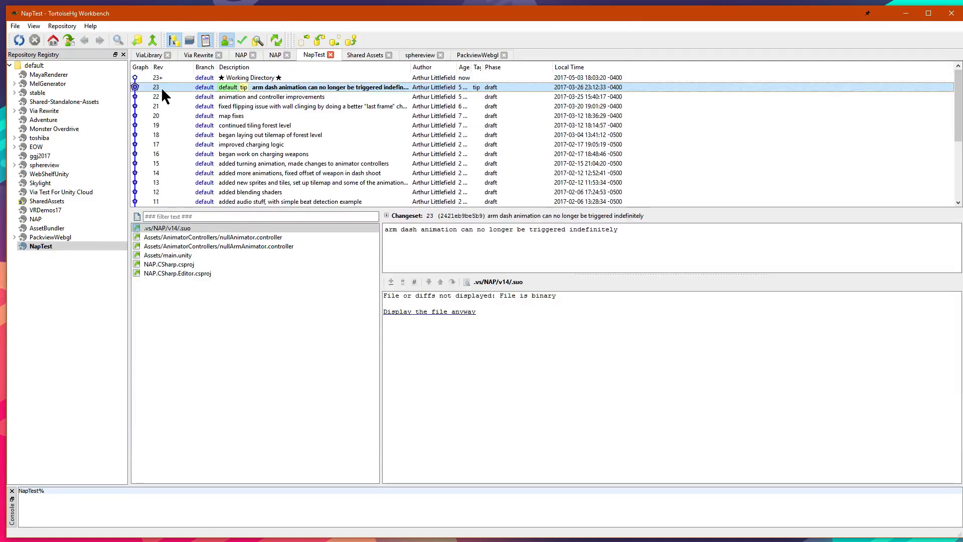
double_click(28, 218)
left_click(261, 98)
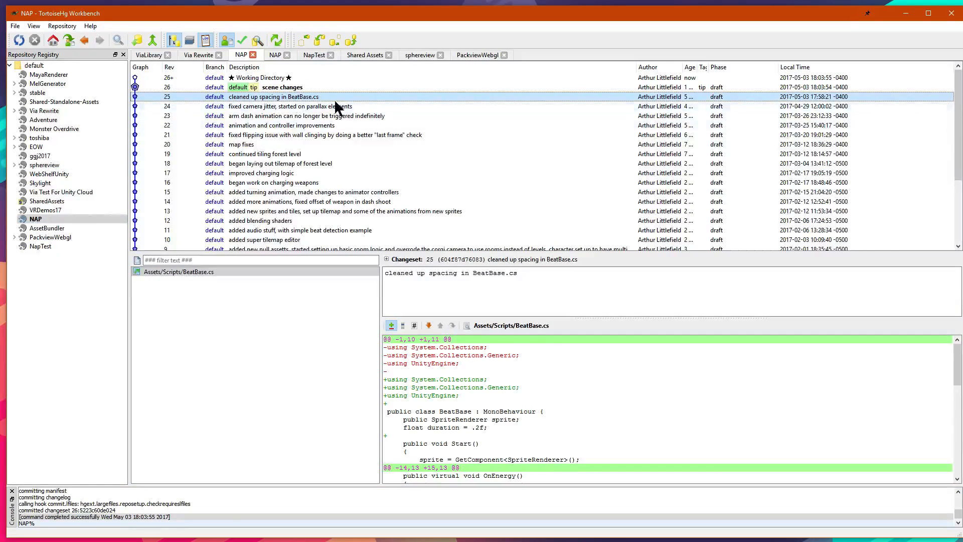
double_click(41, 246)
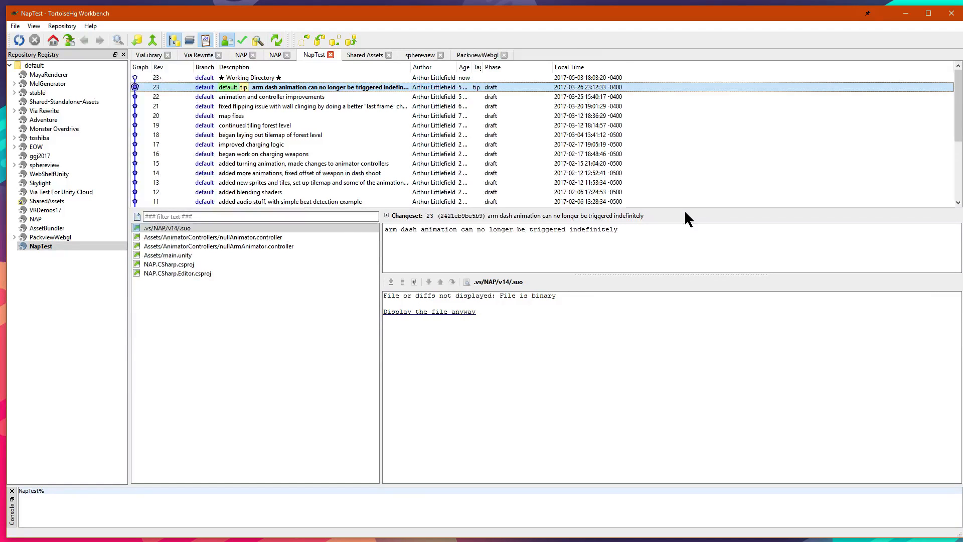
double_click(85, 219)
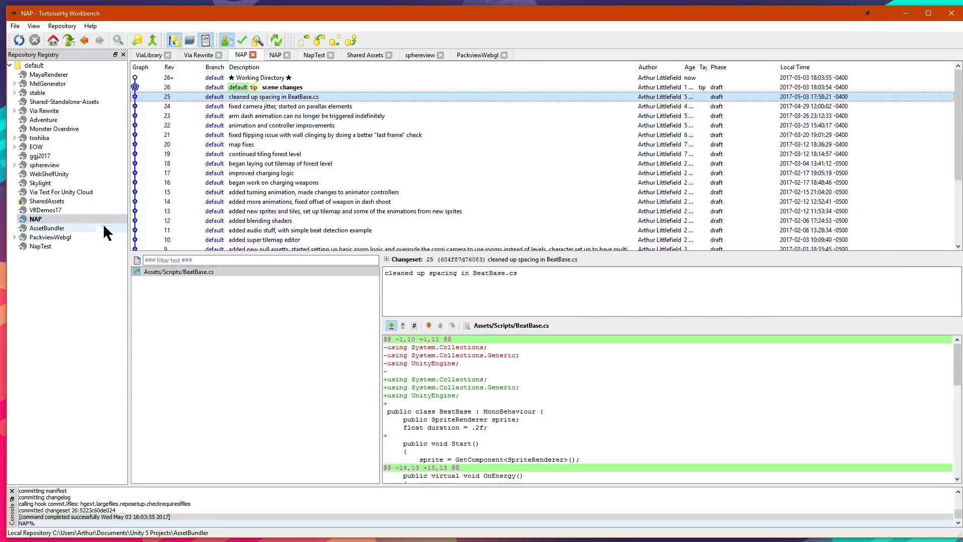
Step: Compare NapTest's latest revision with NAP's history and inspect NAP's "scene changes" revision
double_click(61, 244)
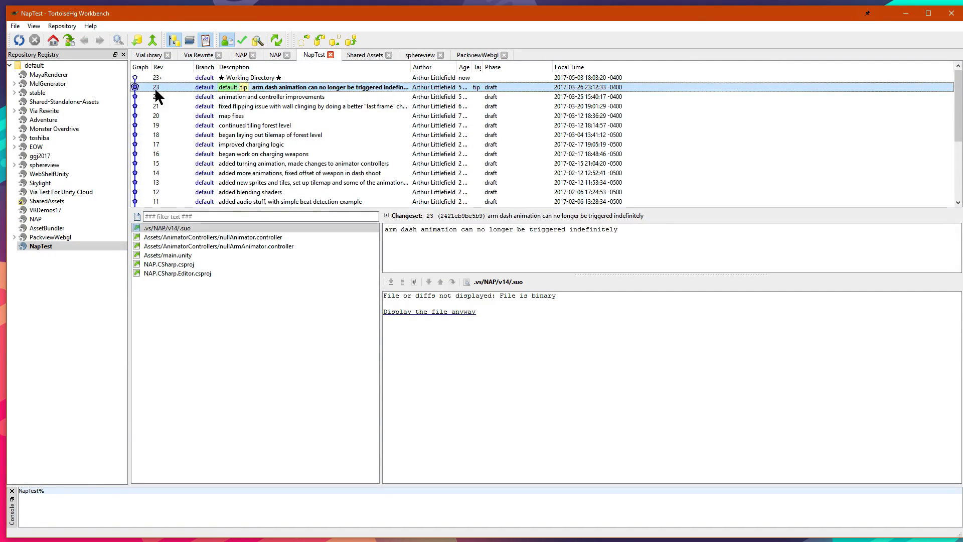
left_click(86, 220)
left_click(85, 218)
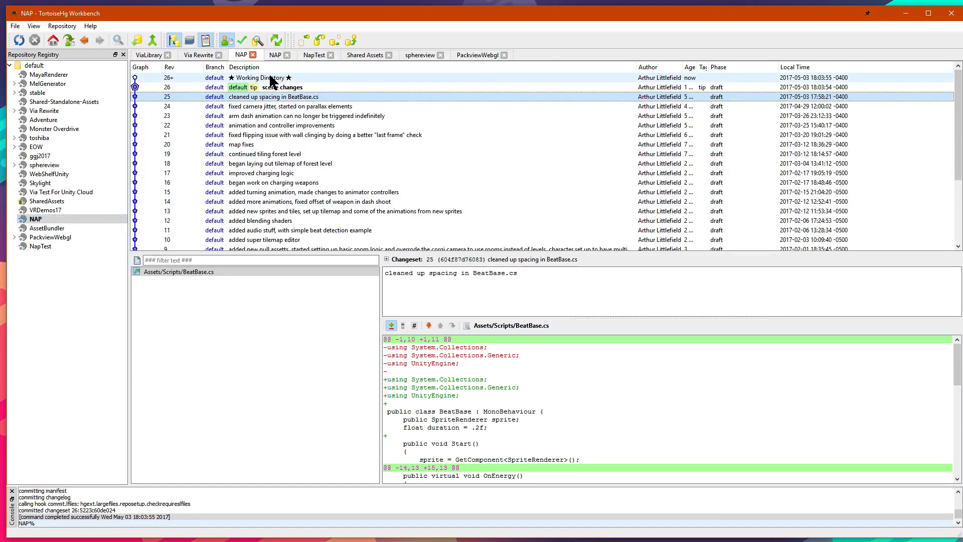
left_click(290, 88)
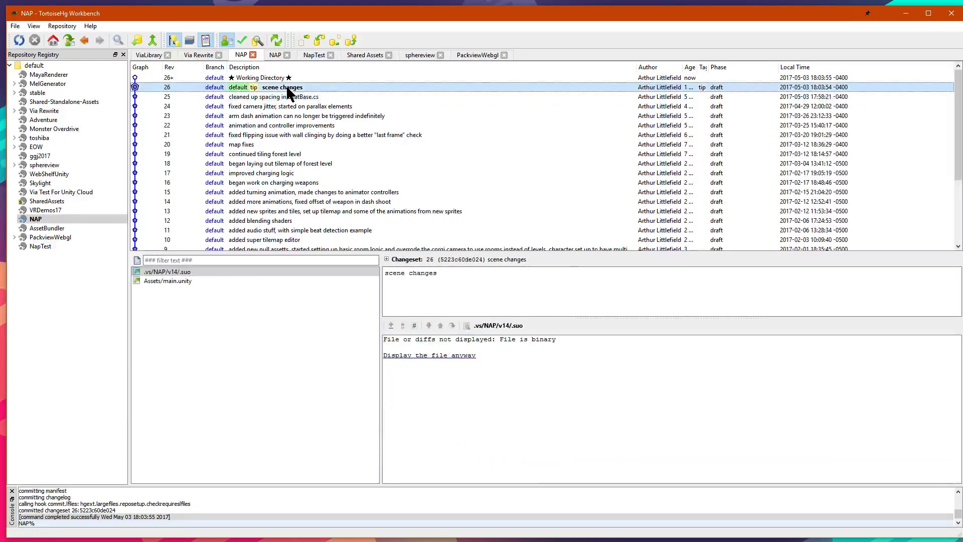
Step: View the kdiff3 comparison for NAP's BeatBase.cs spacing changeset, close it, and examine NAP's two newest changesets
double_click(286, 96)
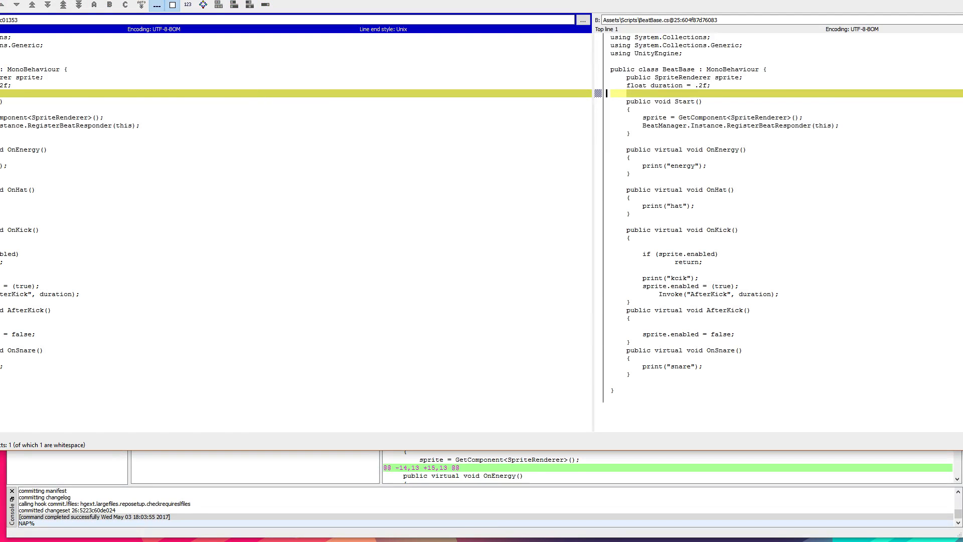
key("ctrl+q")
left_click(300, 89)
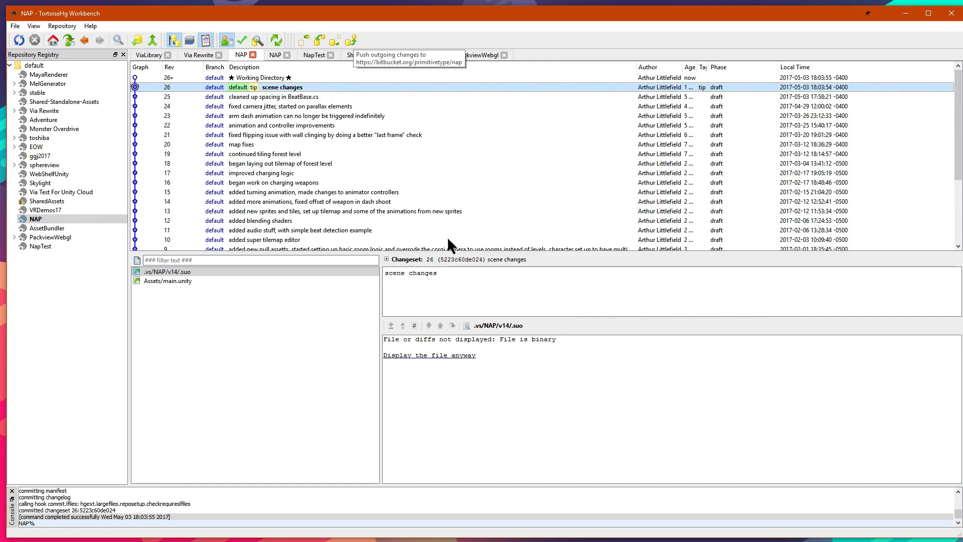
left_click(246, 97)
left_click(246, 88)
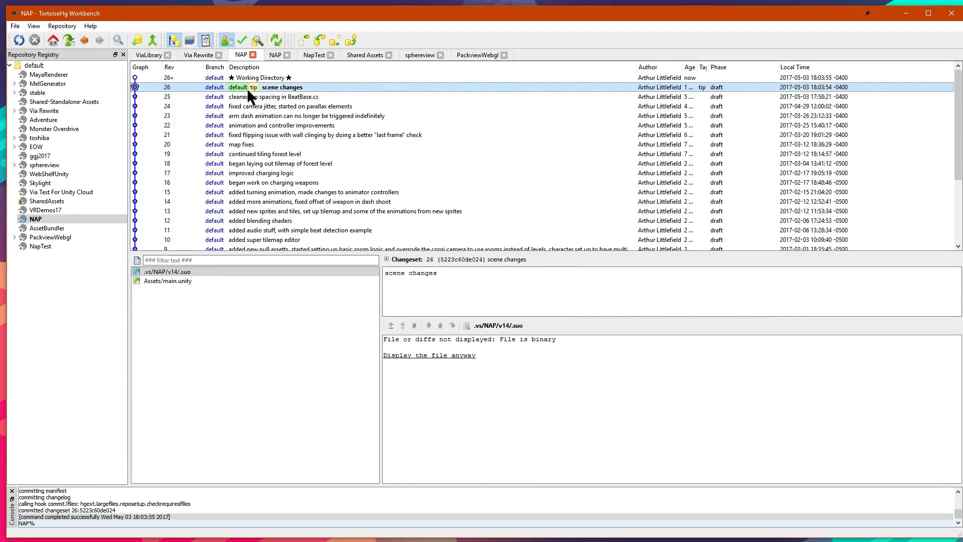
left_click(247, 94)
left_click(255, 88)
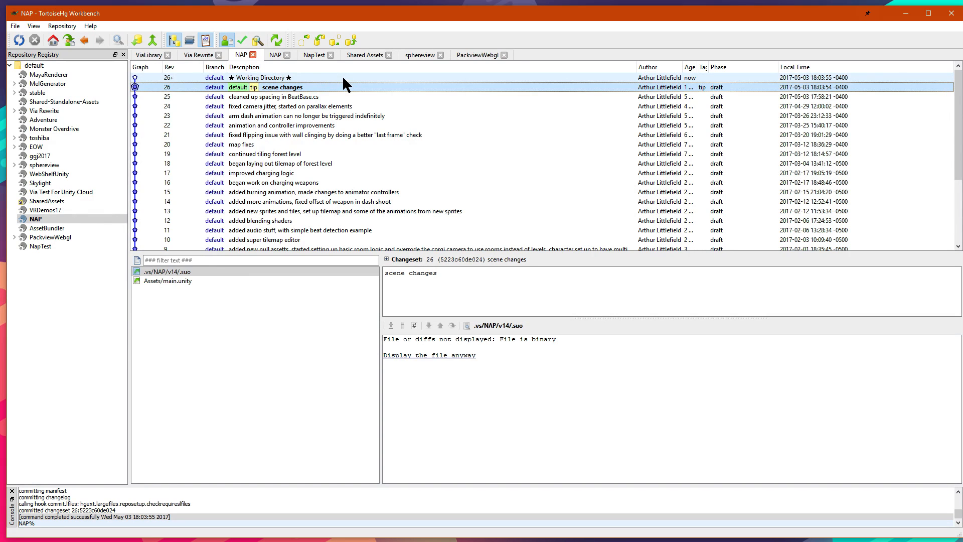
key("Page_Down")
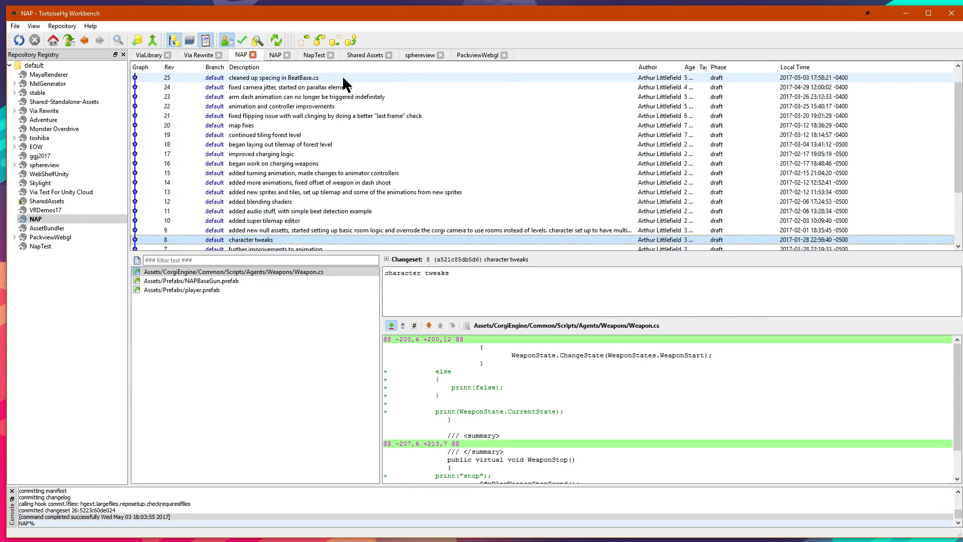
scroll(365, 151, "up", 1)
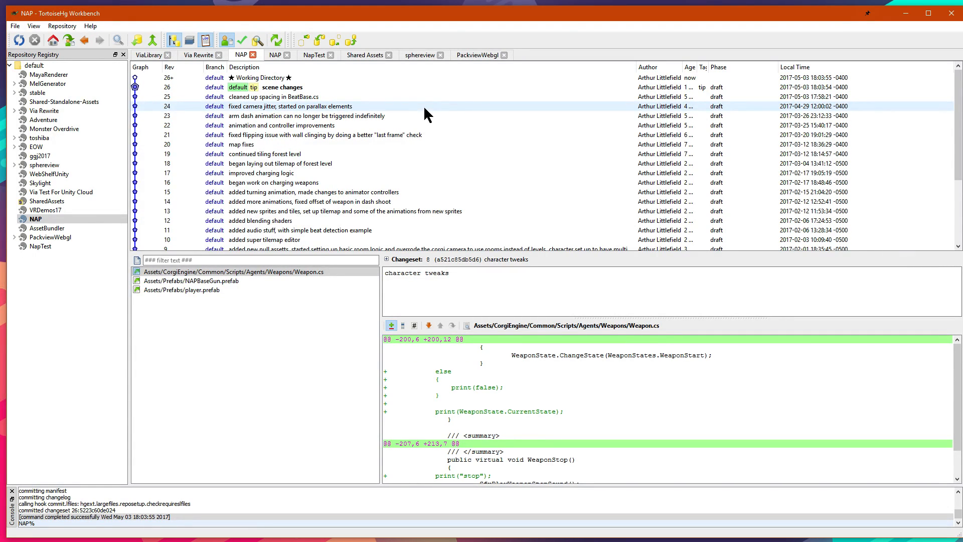
left_click(302, 78)
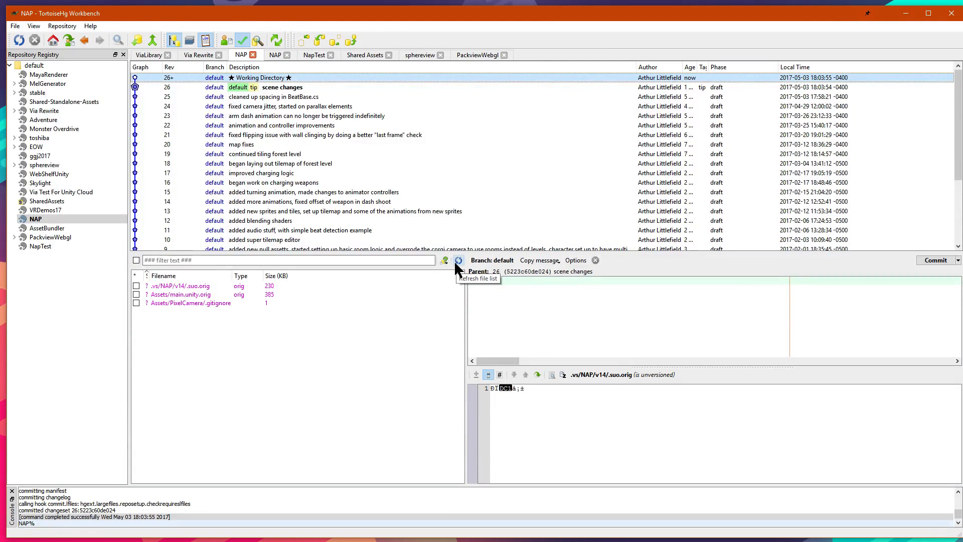
left_click(259, 84)
left_click(319, 77)
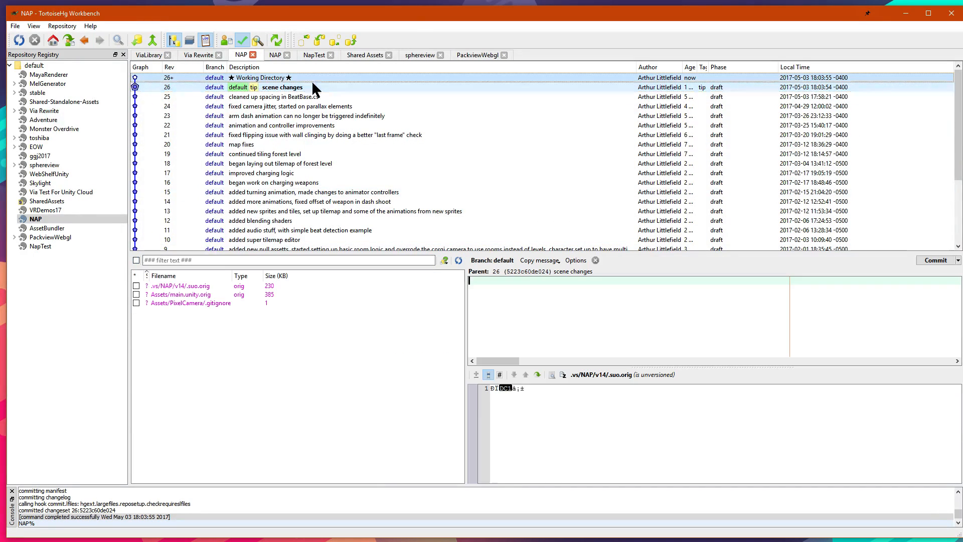
left_click(351, 40)
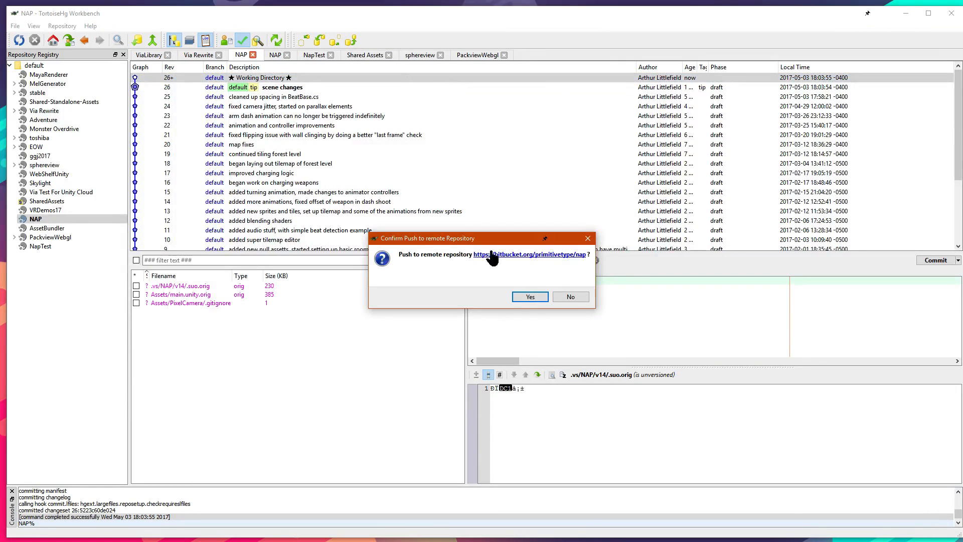
left_click(530, 297)
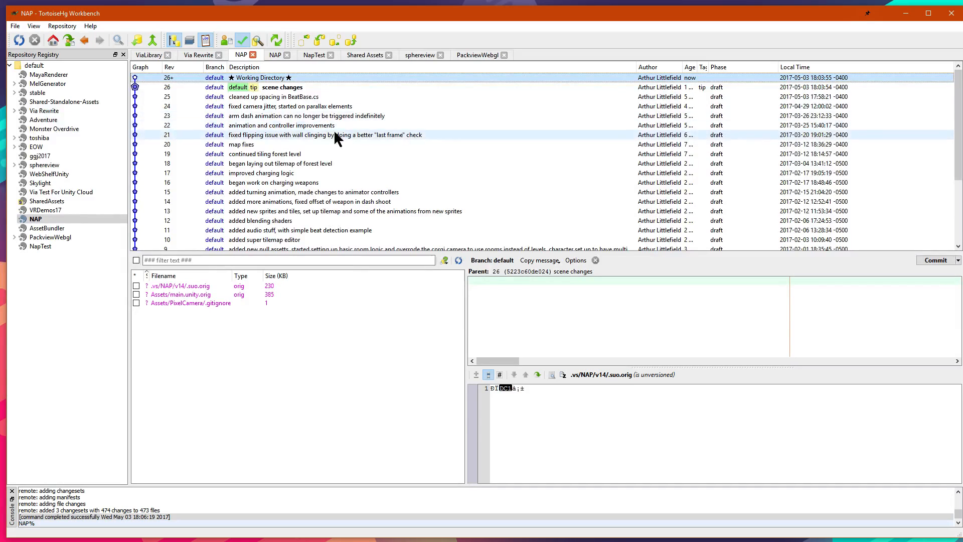
Step: Pull the remote changesets into NapTest and inspect its revisions 24, 25 and 26
left_click(41, 246)
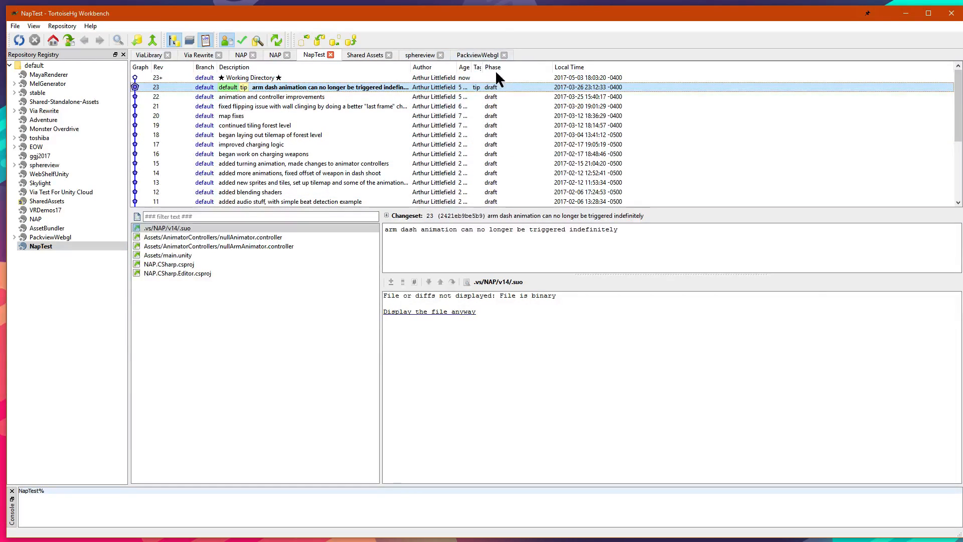
left_click(320, 42)
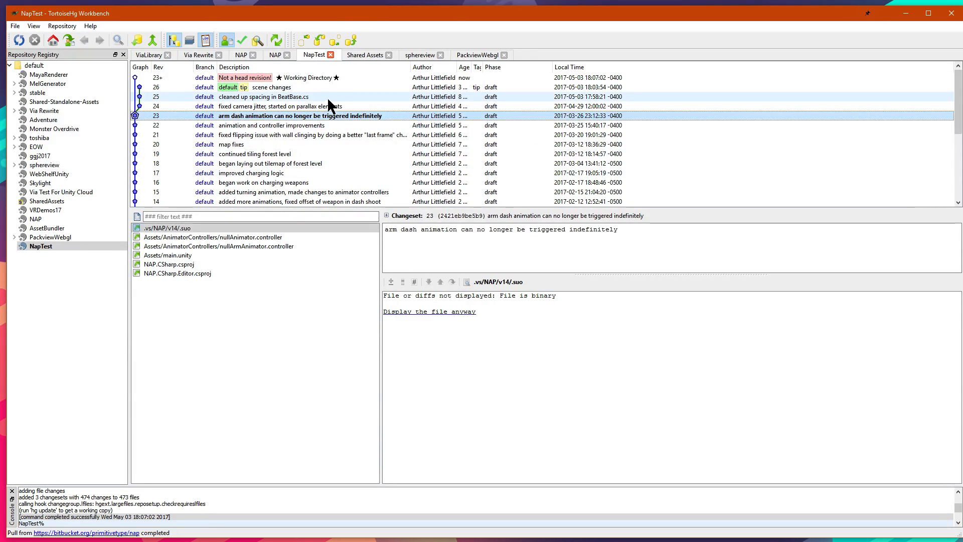
left_click(240, 106)
left_click(245, 97)
left_click(249, 88)
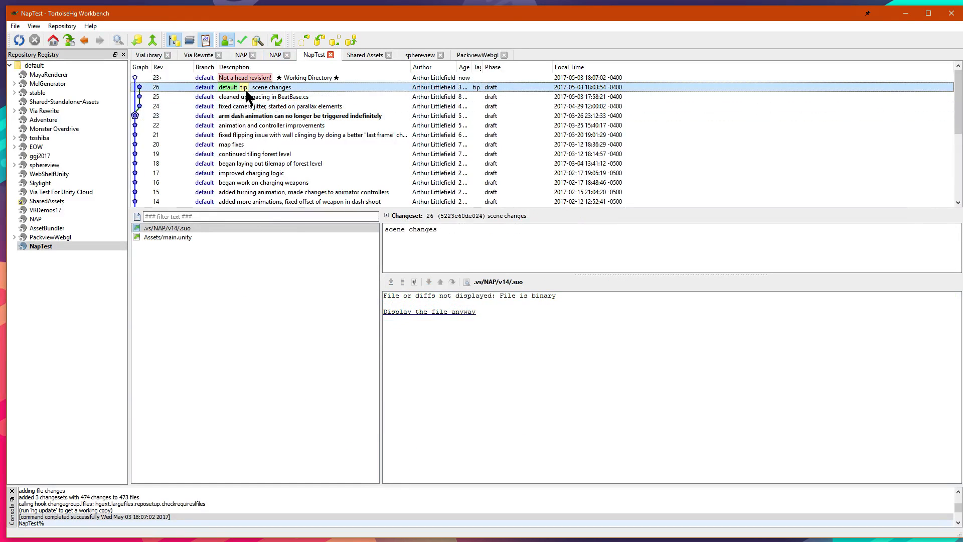
Step: Compare NapTest's working directory and its parent revision 23 with revisions 24 and 26
left_click(143, 115)
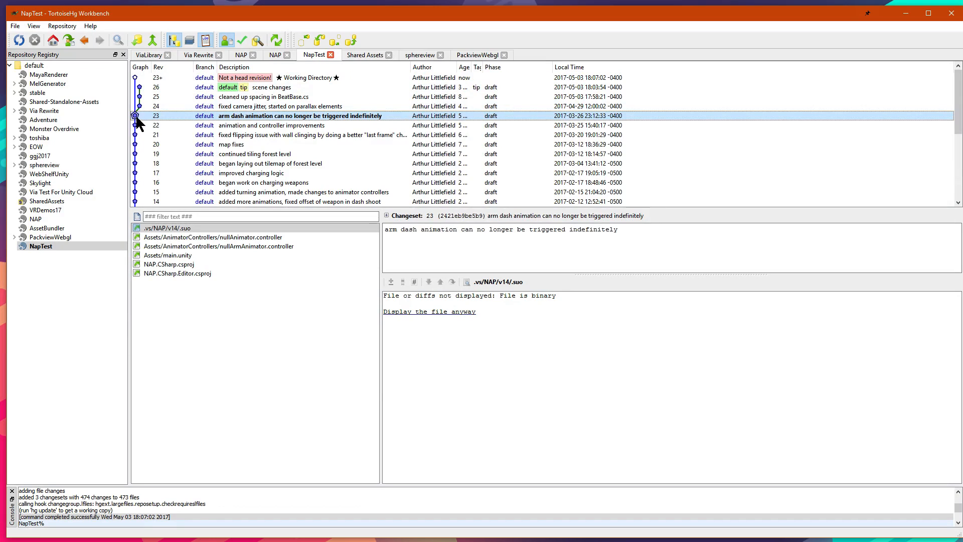
left_click(247, 76)
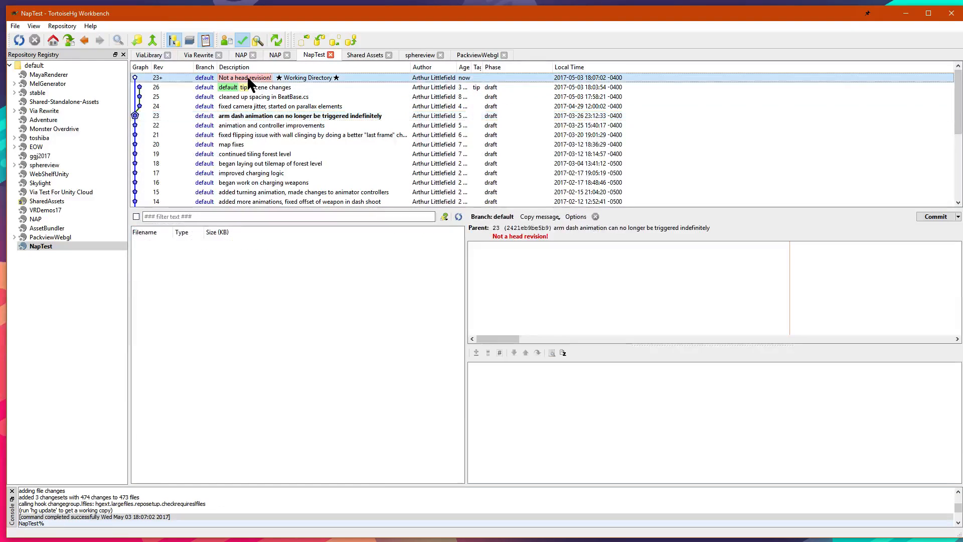
left_click(173, 115)
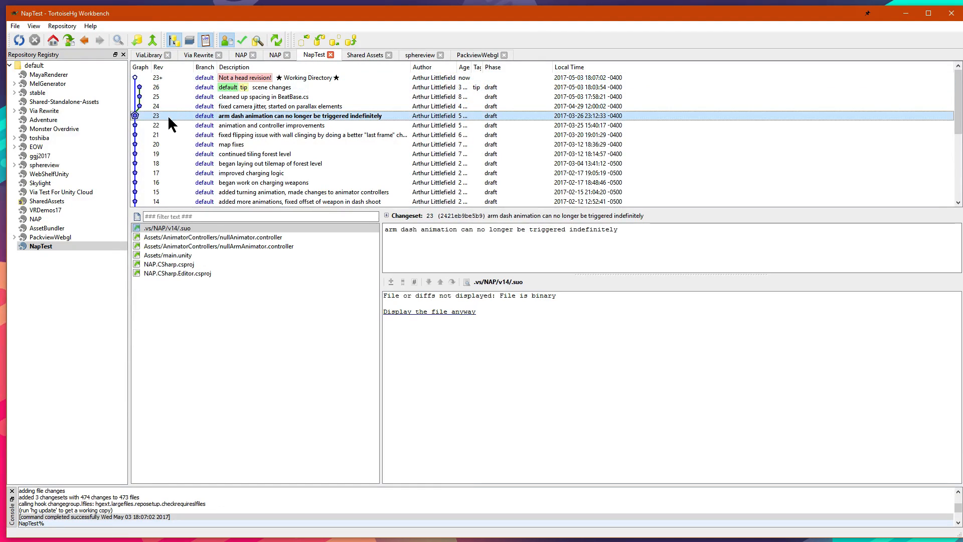
left_click(208, 77)
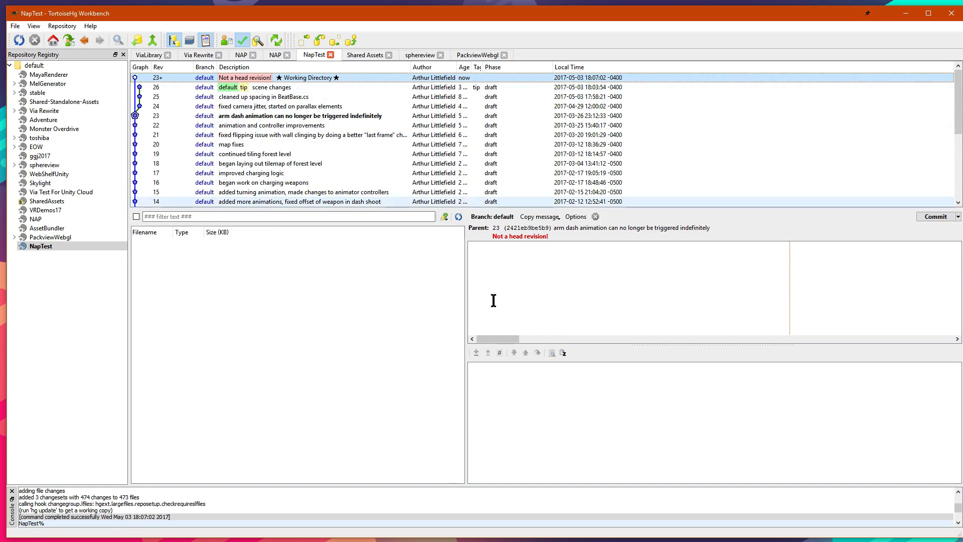
left_click(244, 89)
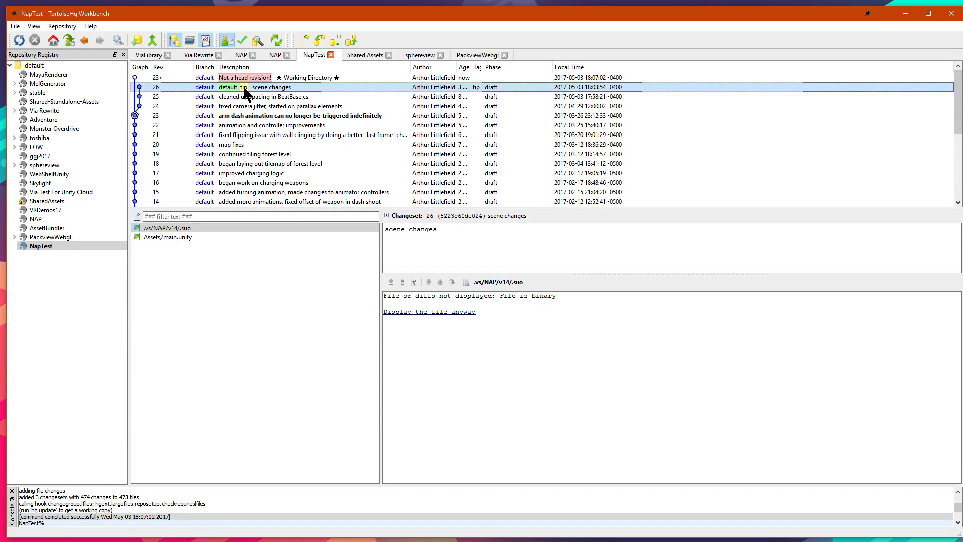
right_click(245, 93)
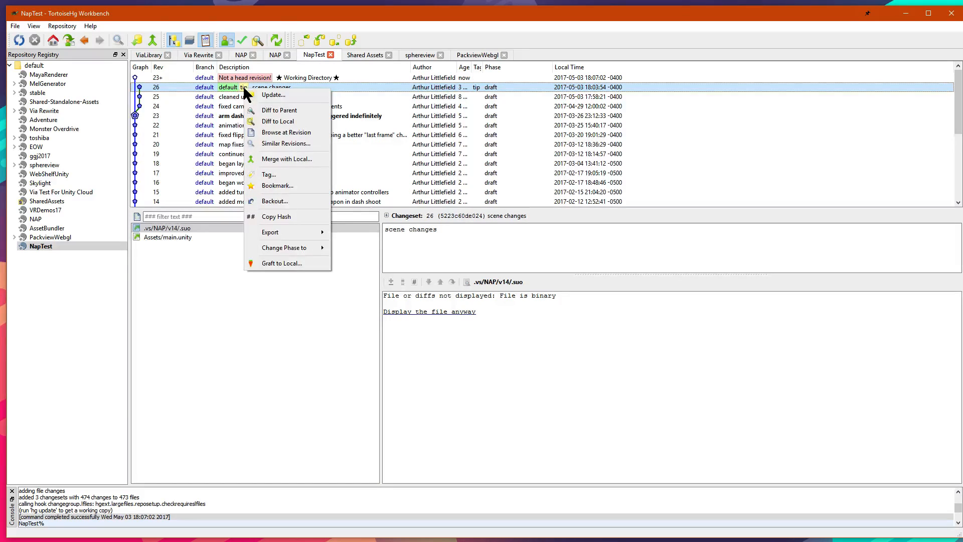
left_click(188, 105)
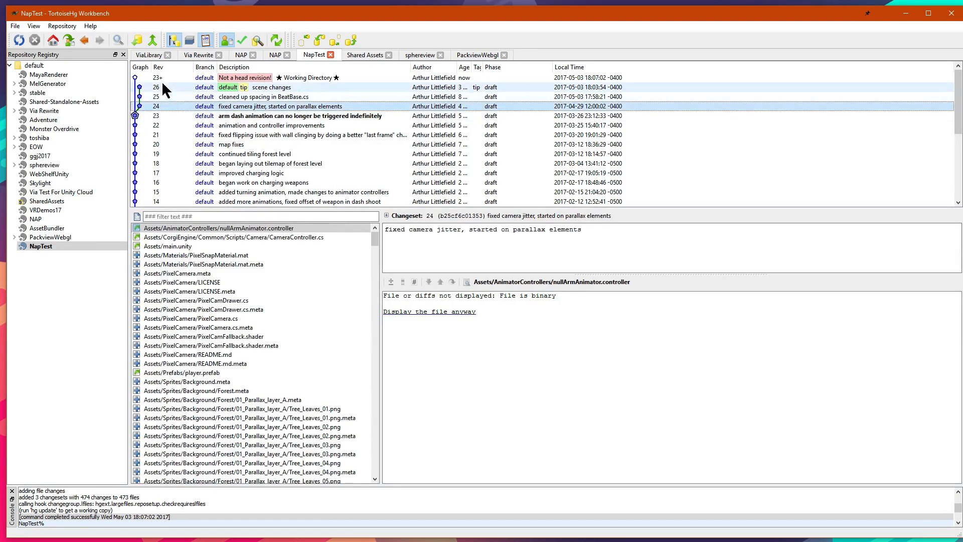
left_click(171, 77)
left_click(202, 252)
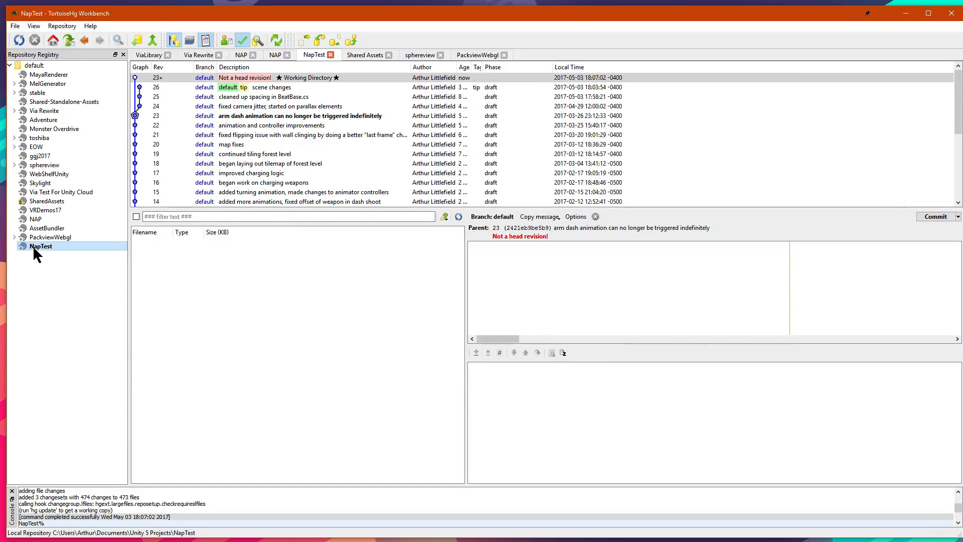
left_click(322, 116)
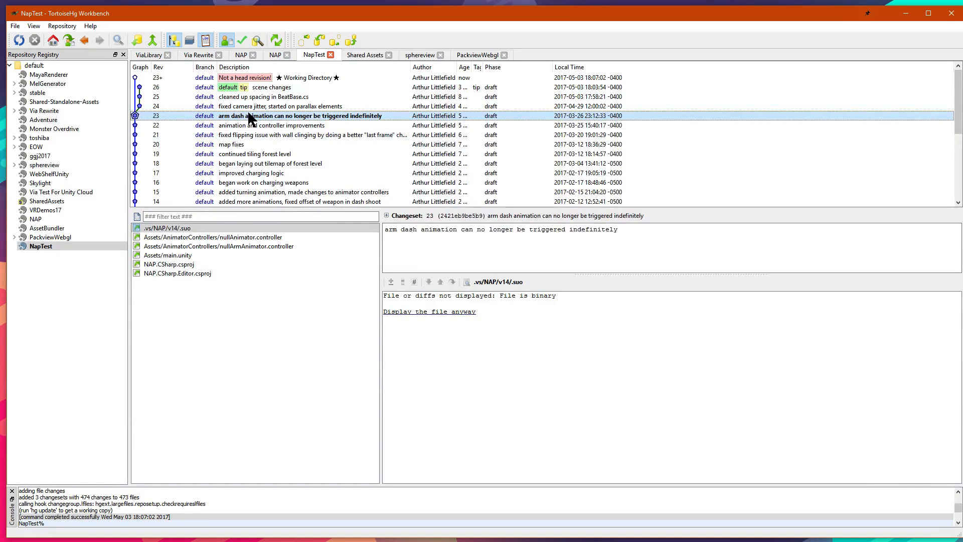
Step: Update NapTest to the tip revision "scene changes" and compare its history with NAP's
left_click(174, 77)
left_click(179, 87)
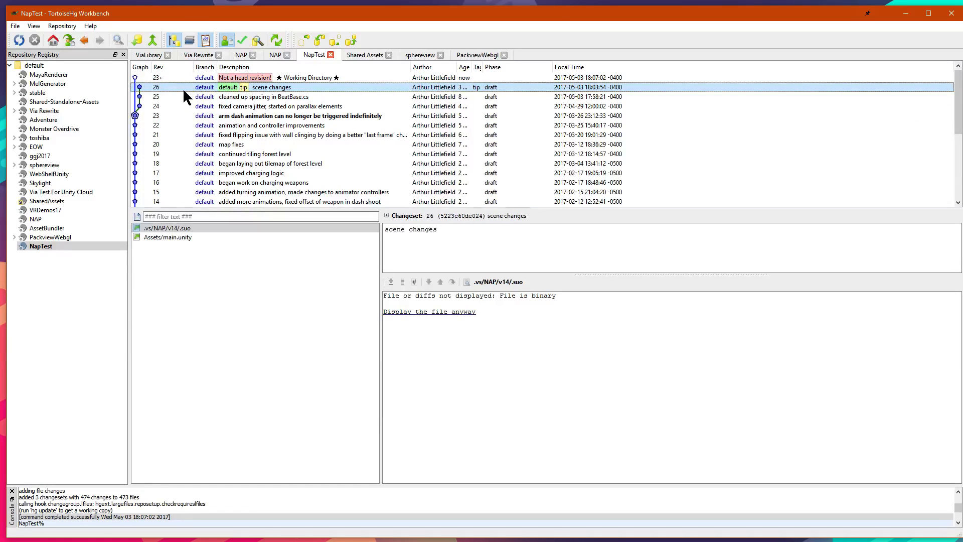
right_click(183, 88)
left_click(221, 97)
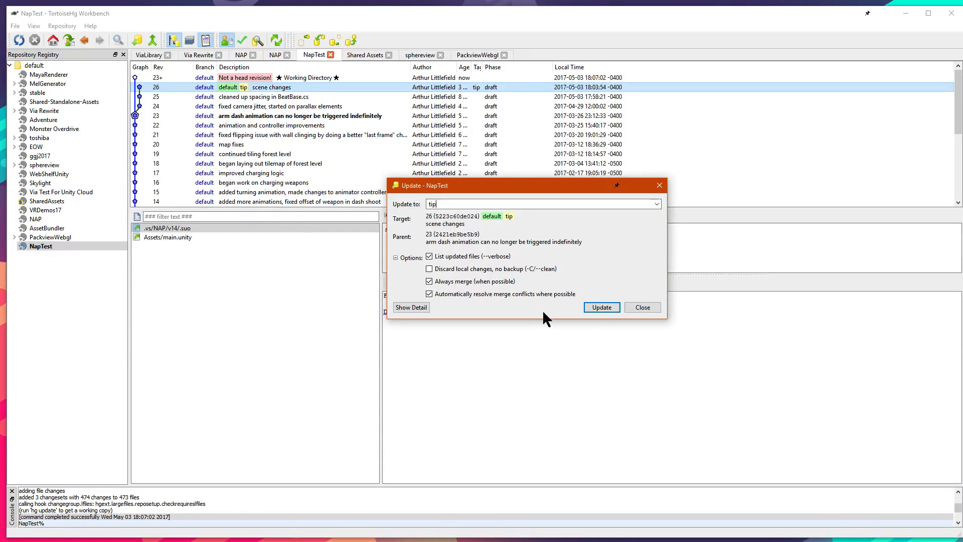
left_click(597, 304)
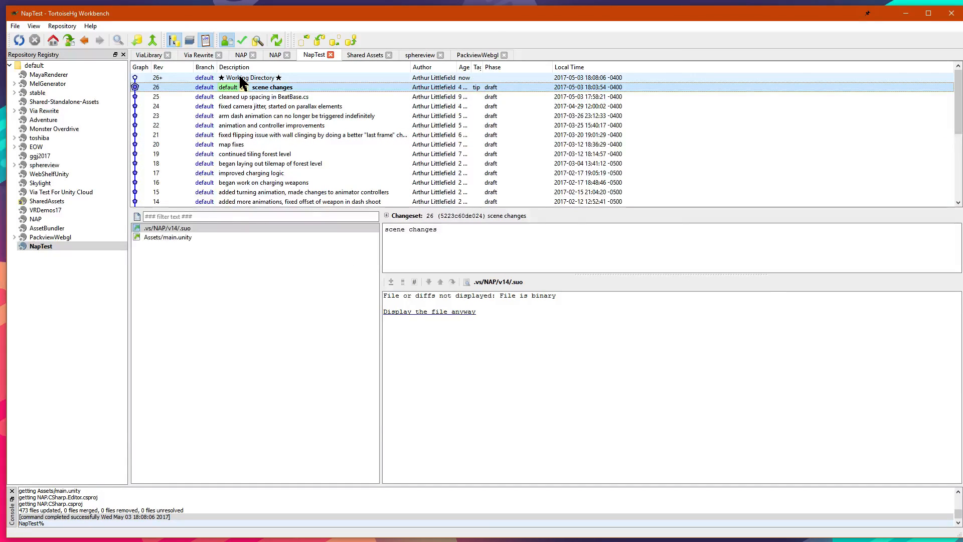
double_click(37, 219)
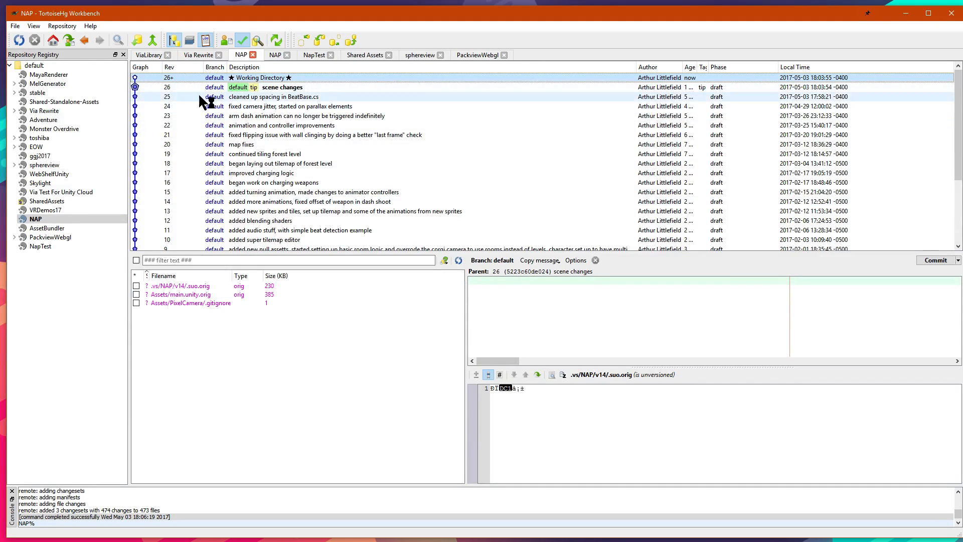
double_click(40, 245)
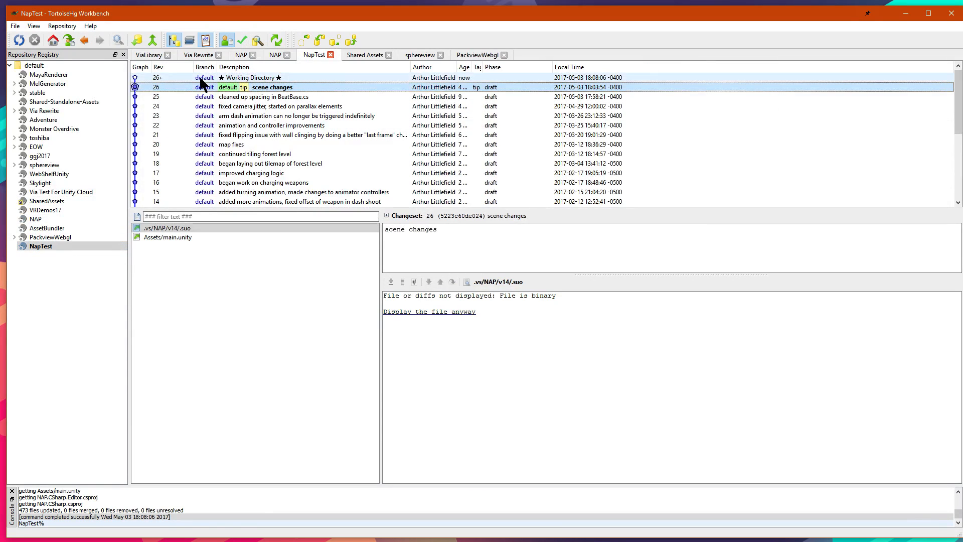
Step: Update NapTest to revision 23, "arm dash animation can no longer be triggered indefinitely", and inspect its working directory
right_click(260, 120)
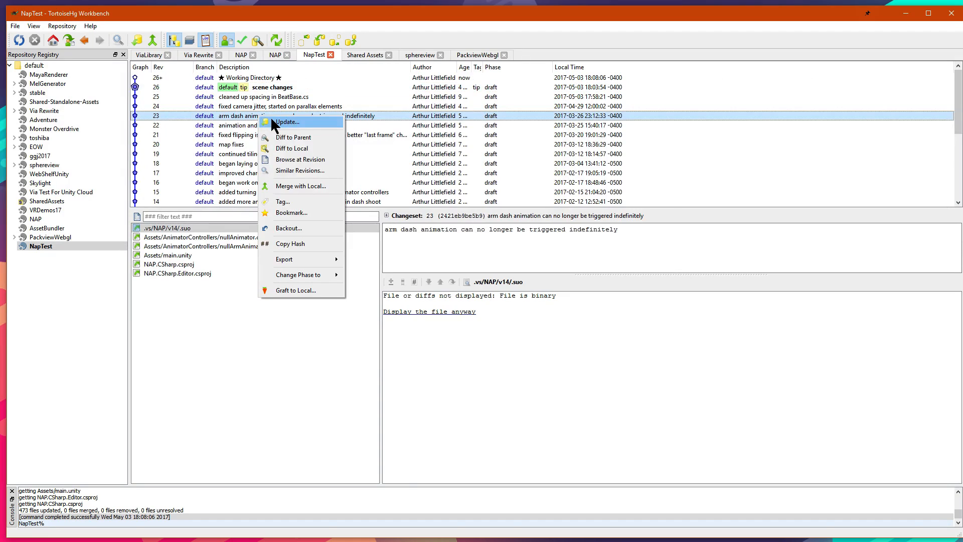
left_click(273, 121)
left_click(591, 308)
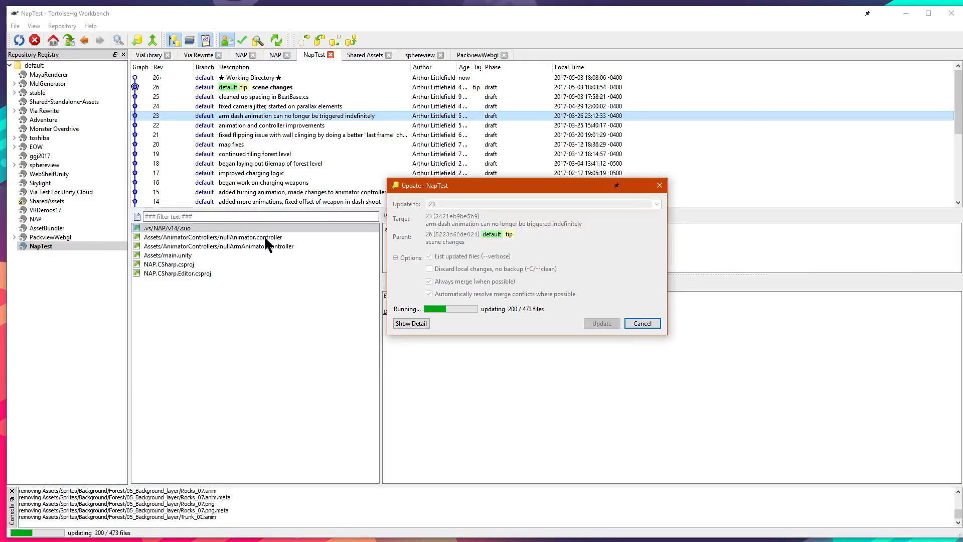
left_click(169, 76)
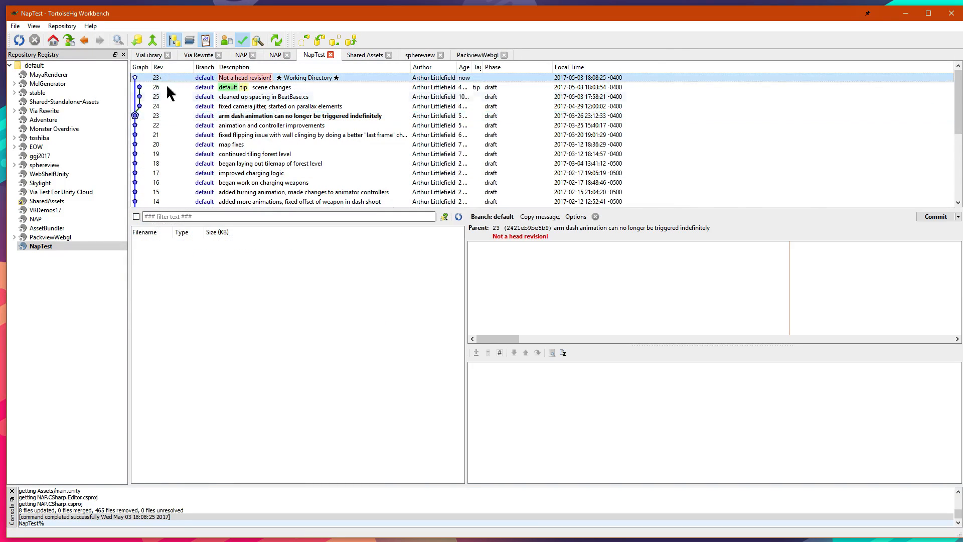
Step: Open the NapTest repository's folder in File Explorer
right_click(45, 245)
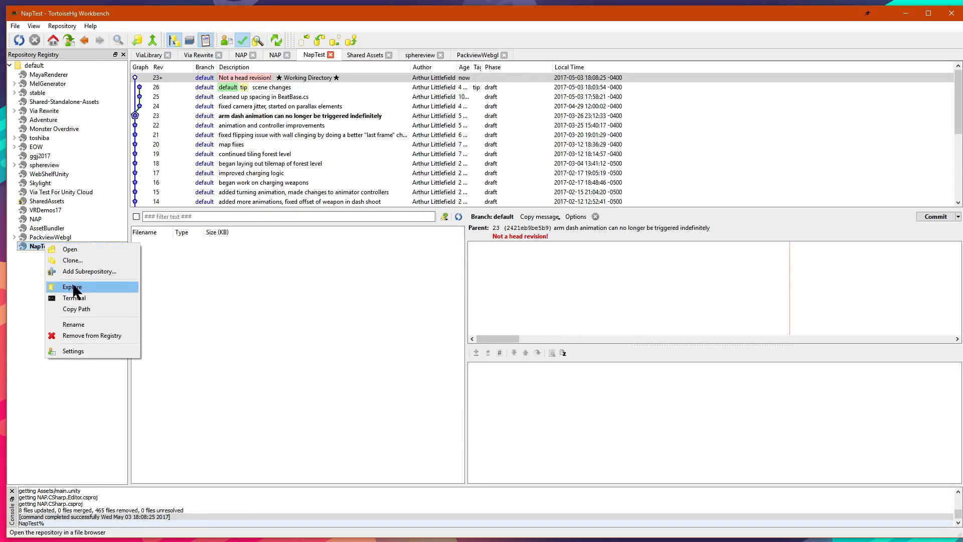
left_click(80, 288)
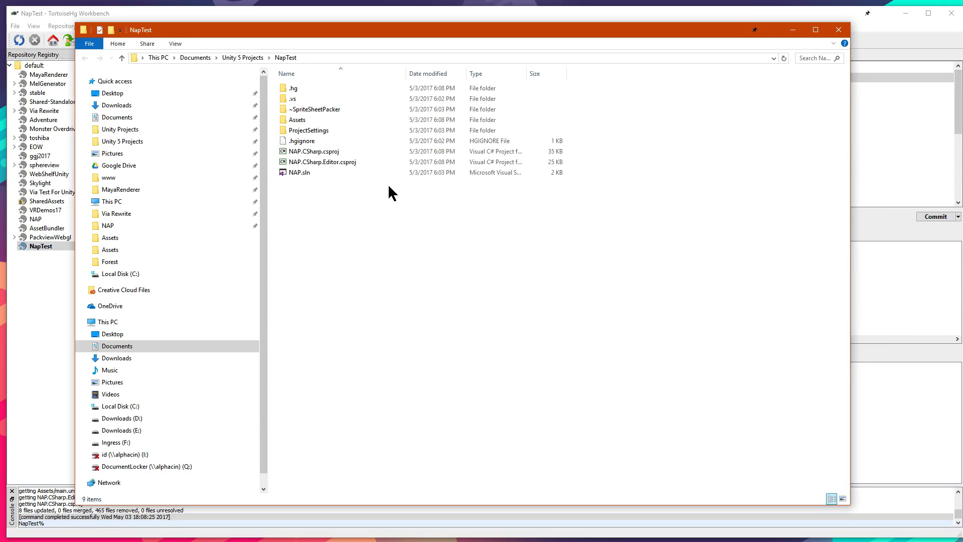
Step: Open BeatBase.cs from NapTest's Assets/Scripts folder in Visual Studio
double_click(307, 120)
double_click(328, 197)
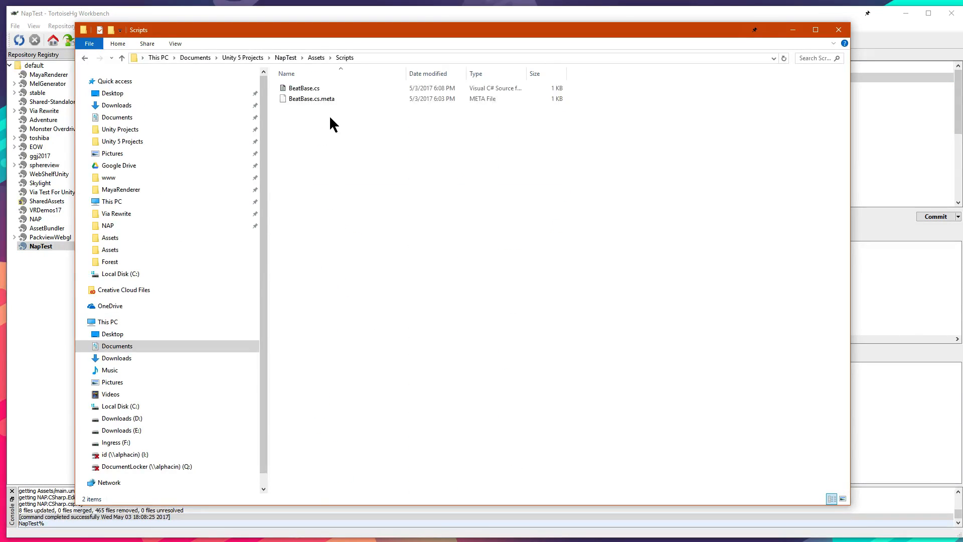
double_click(318, 87)
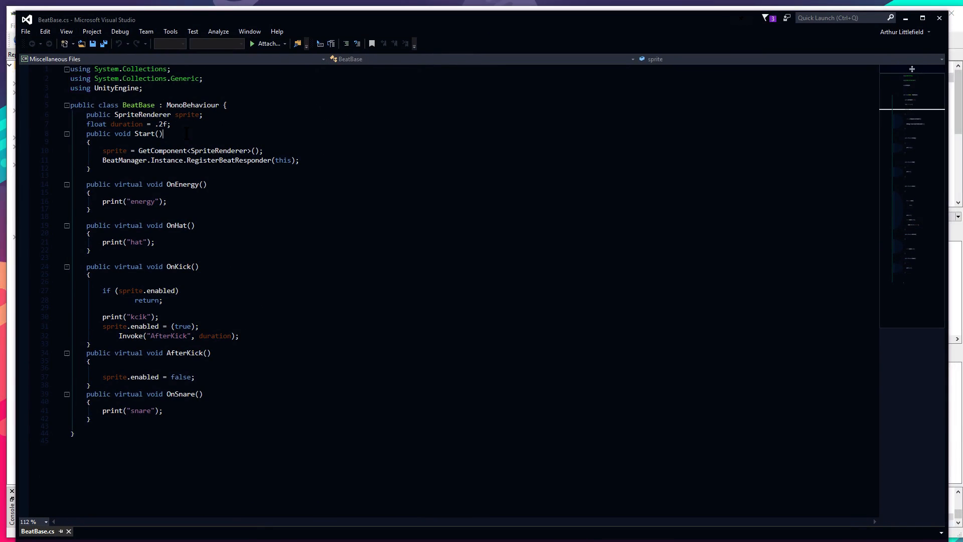
left_click(202, 125)
key("Return")
key("ctrl+s")
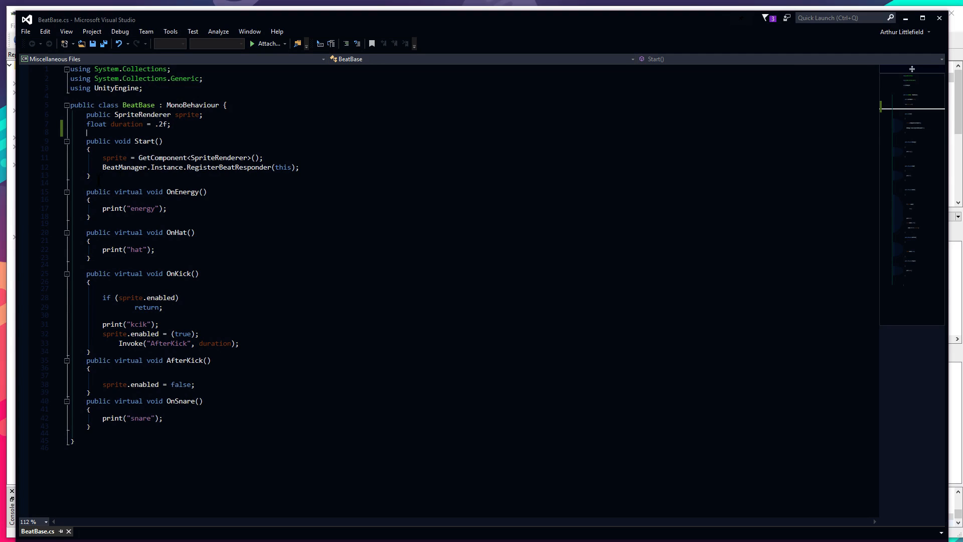
left_click_drag(202, 131, 202, 126)
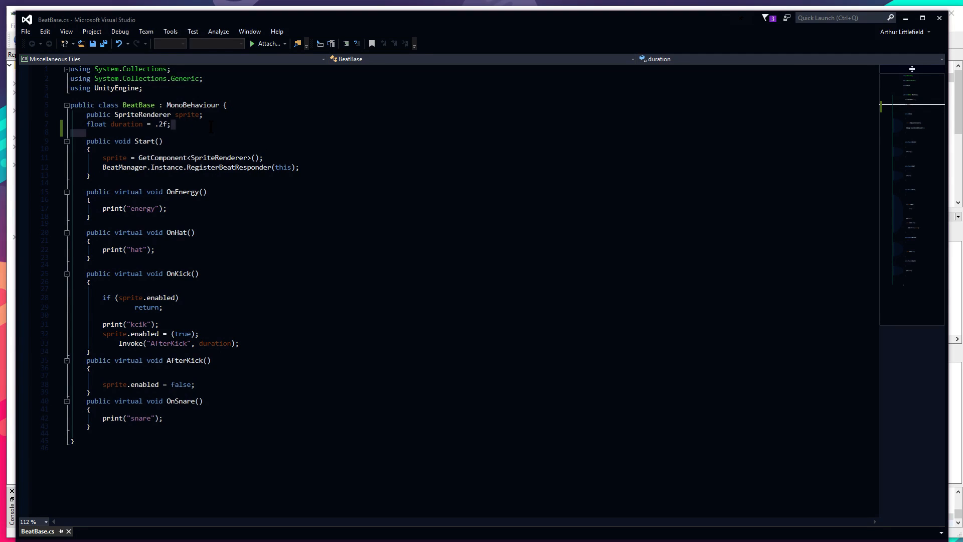
key("BackSpace")
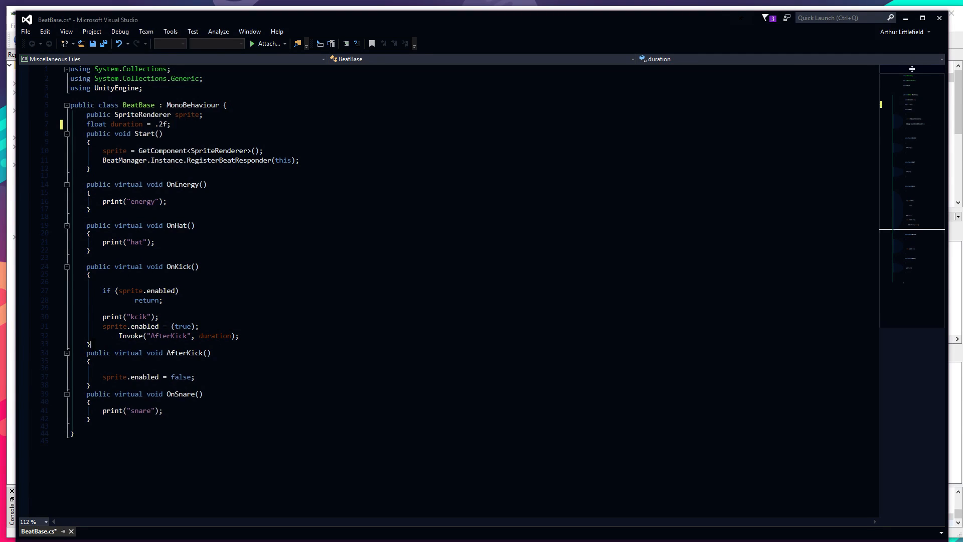
Step: Insert a blank line between the OnKick and AfterKick methods, save BeatBase.cs, and return to TortoiseHg Workbench
key("Return")
key("ctrl+s")
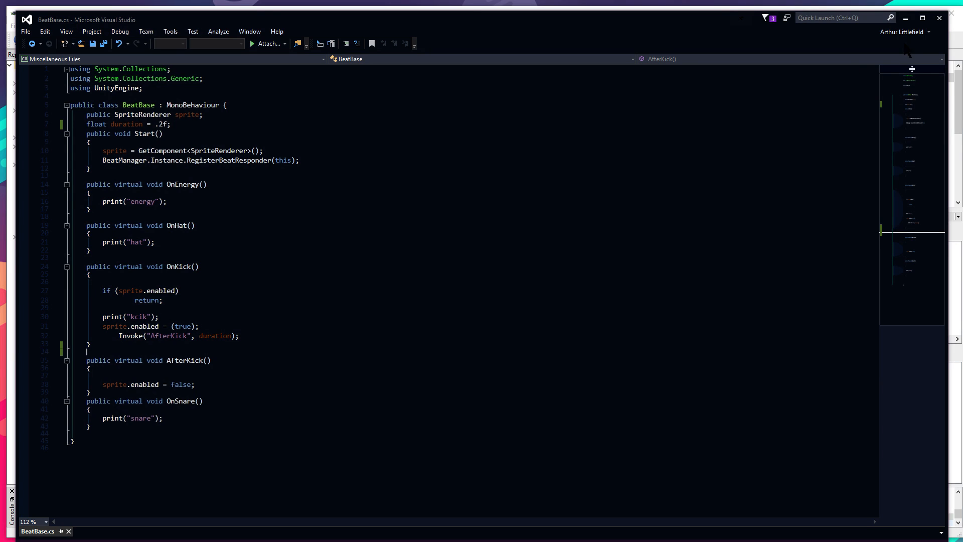
left_click(905, 18)
left_click(660, 10)
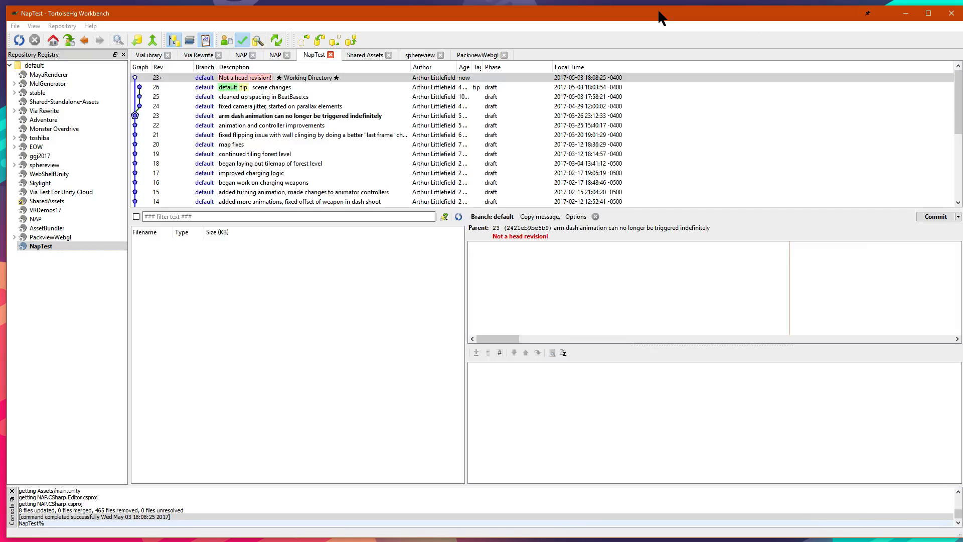
Step: Examine the BeatBase.cs change in NapTest's working directory and compare it with revisions 23 and 26, widening the file status column
left_click(240, 77)
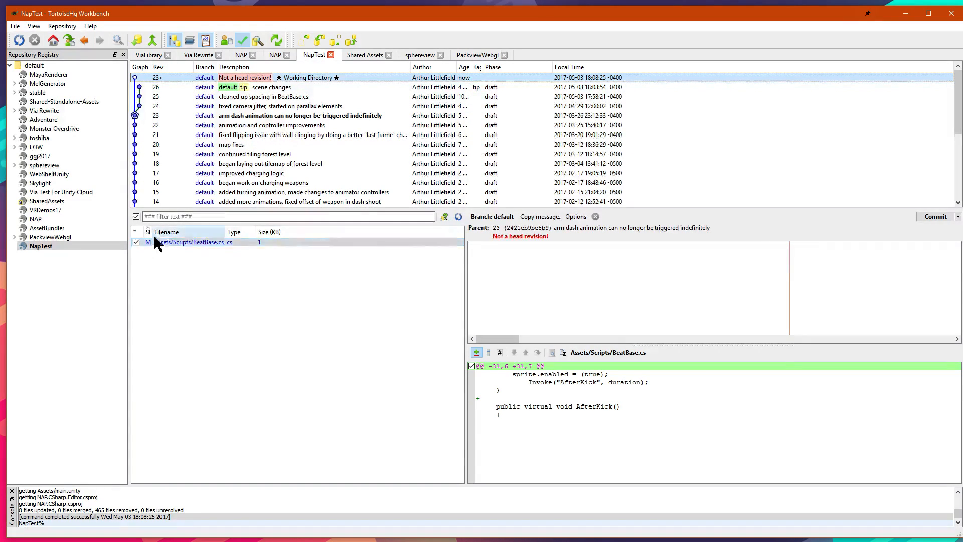
left_click_drag(149, 231, 170, 251)
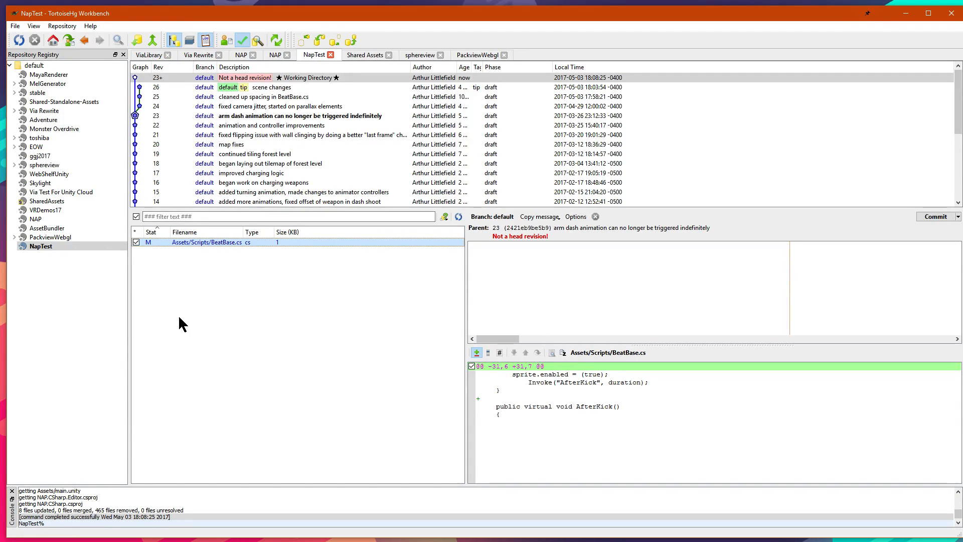
left_click(172, 115)
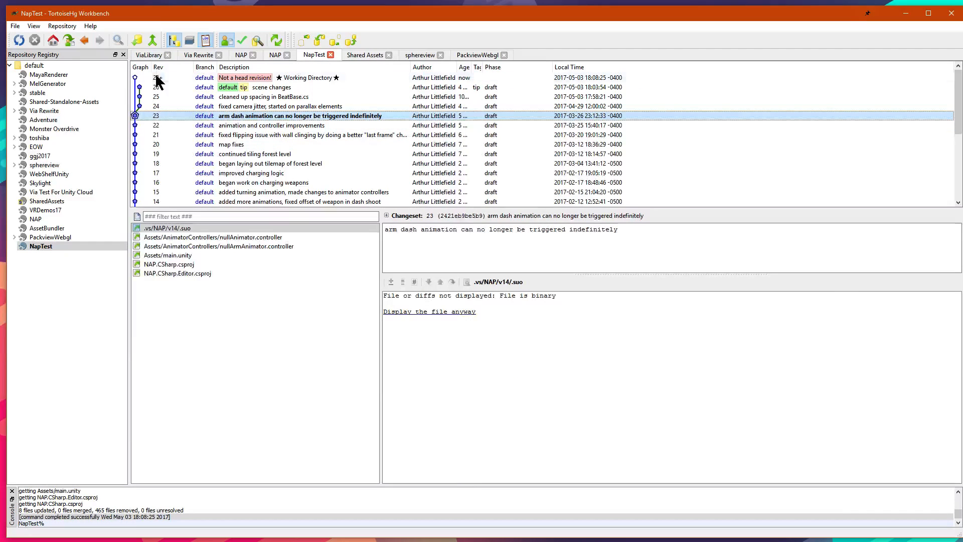
left_click(161, 117)
left_click(160, 77)
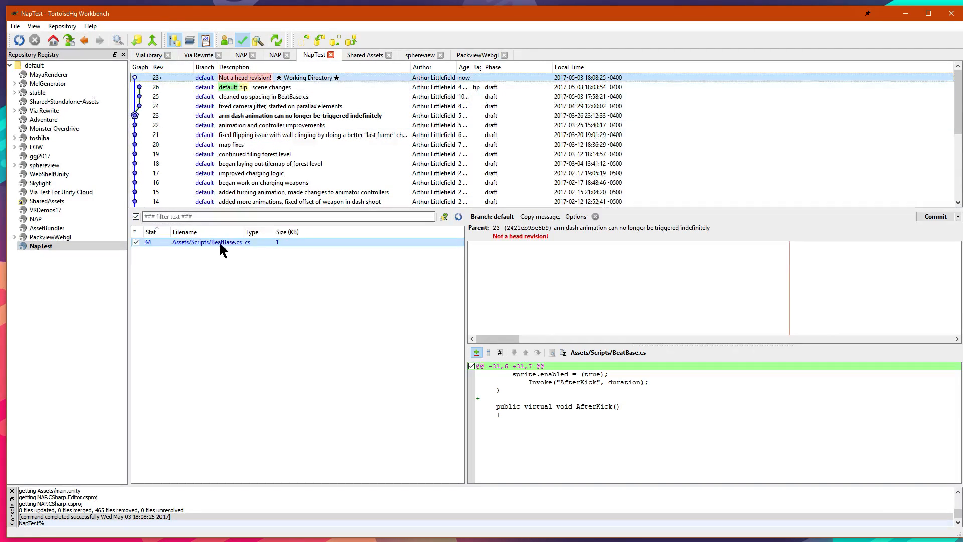
left_click(158, 234)
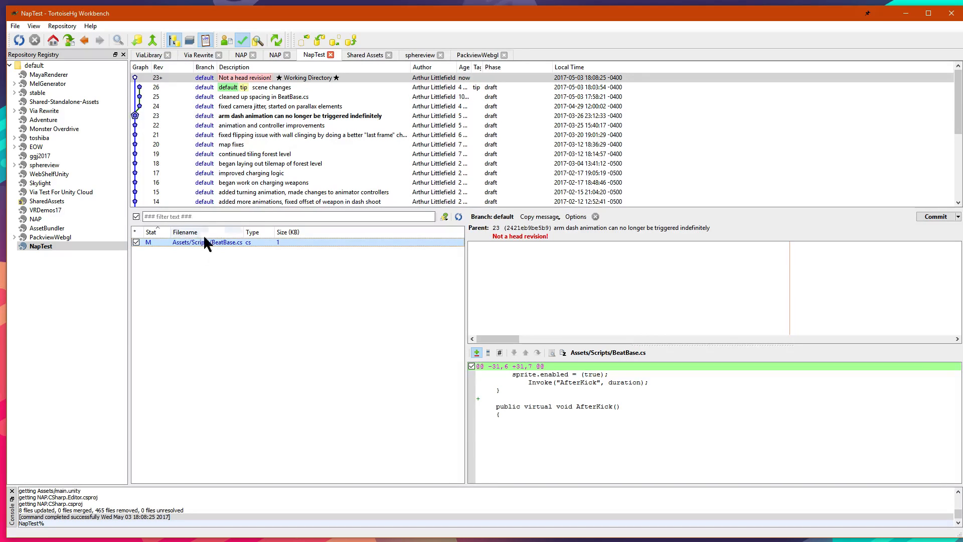
left_click(221, 88)
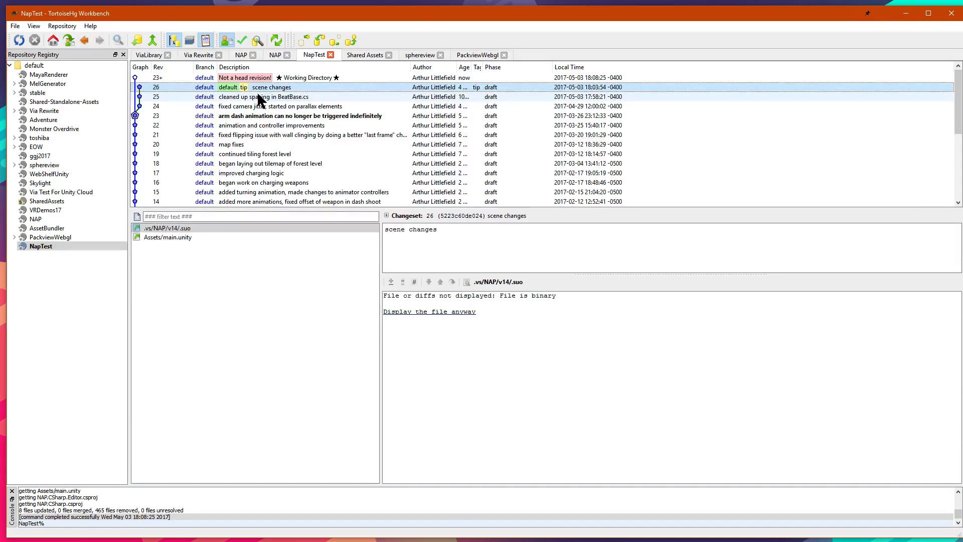
key("Up")
left_click(245, 87)
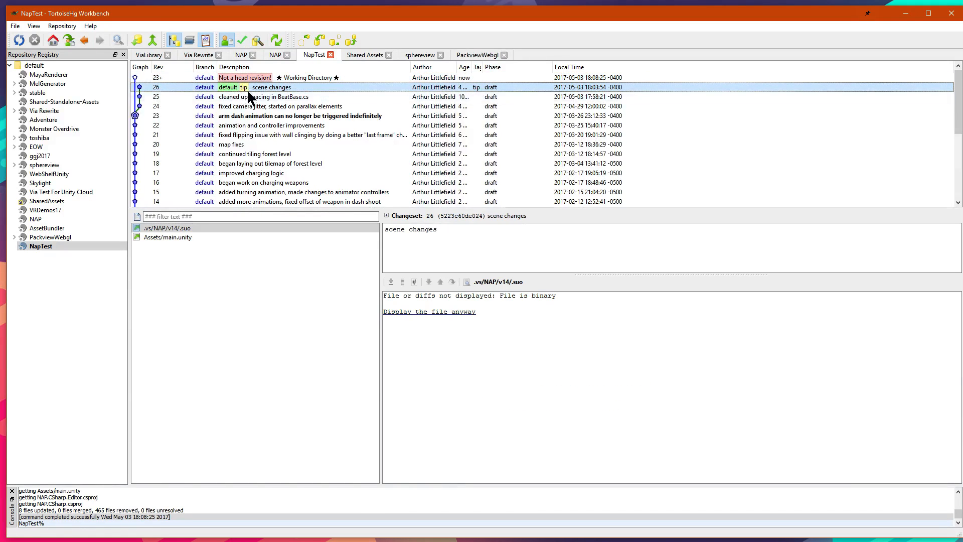
Step: Commit the modified BeatBase.cs from NapTest's working directory with the message "also fixed spacing in beatbase"
left_click(219, 78)
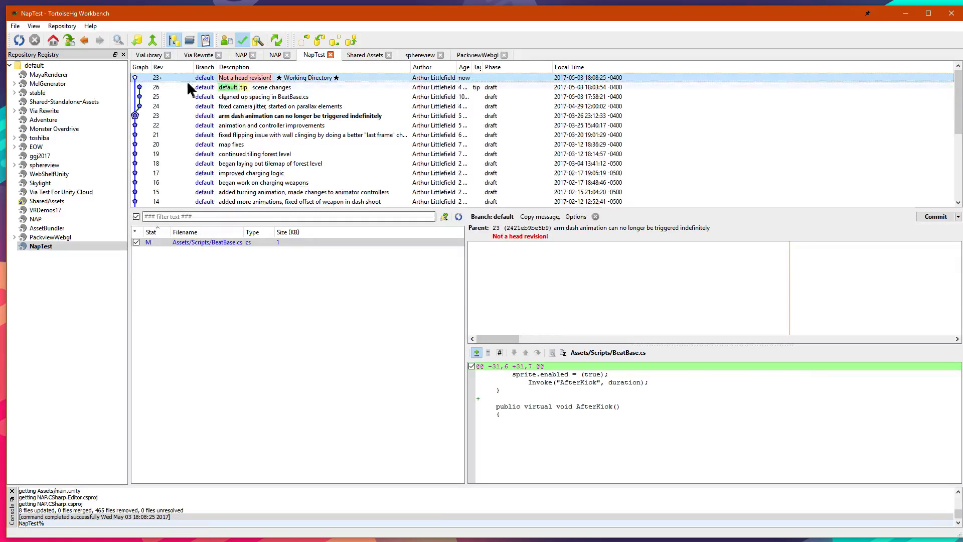
left_click(277, 85)
left_click(276, 80)
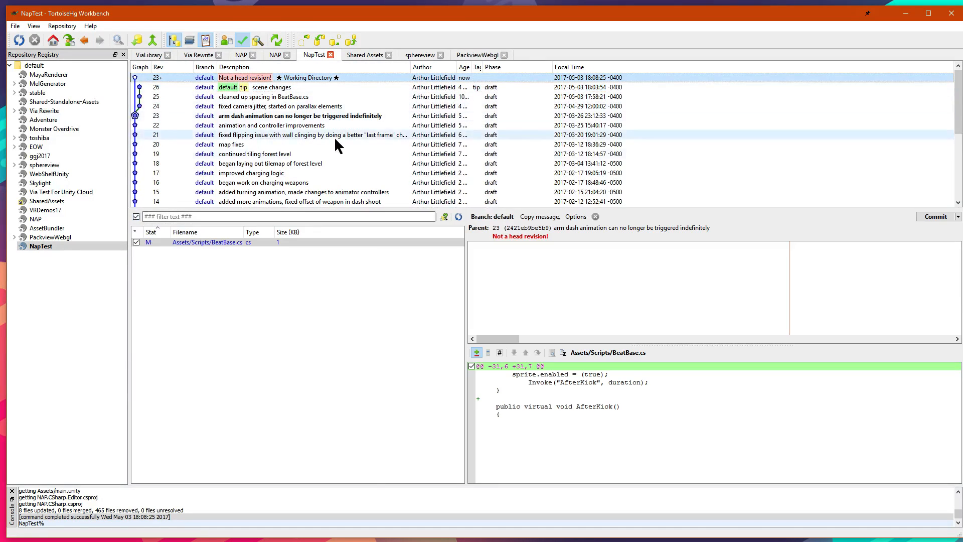
left_click(542, 266)
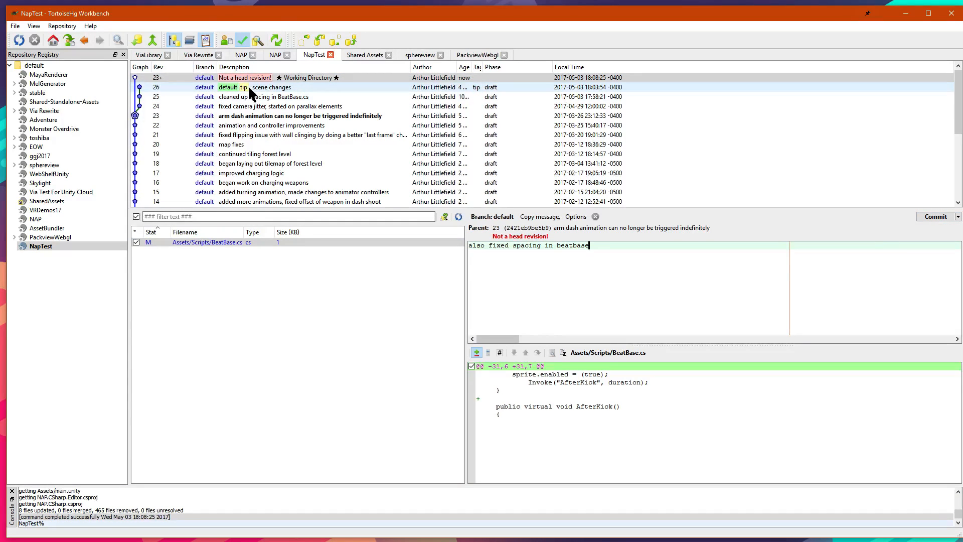
left_click(925, 221)
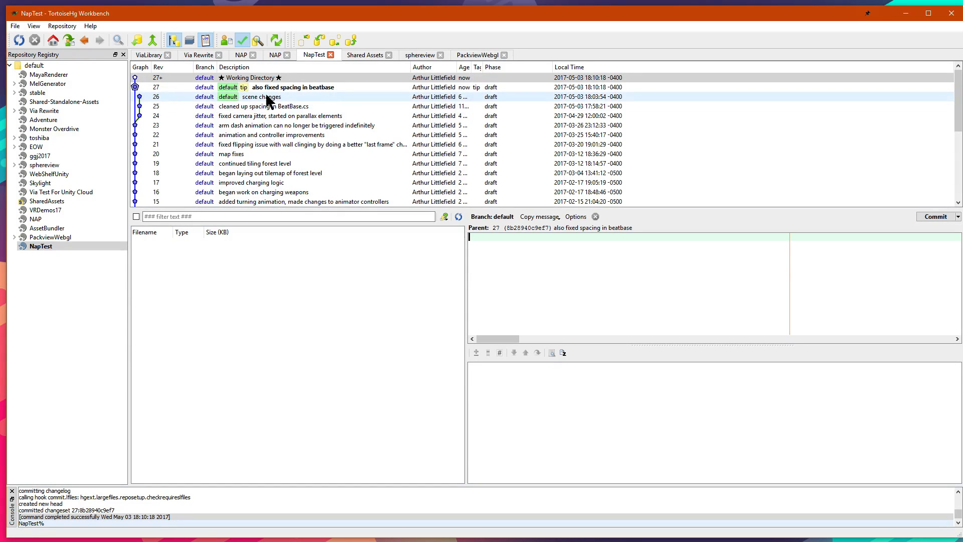
Step: Compare the two default heads, revisions 26 and 27, with NapTest's working directory
left_click(151, 96)
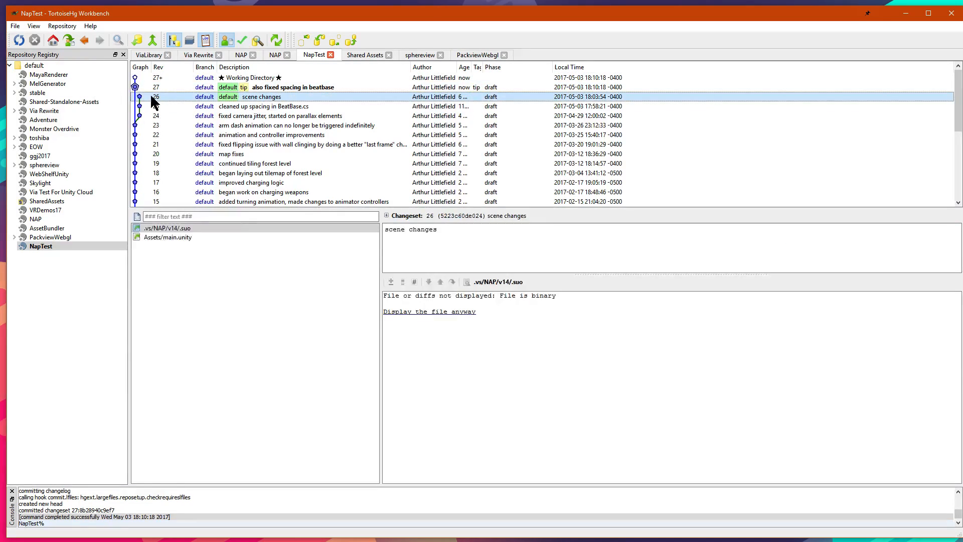
right_click(150, 94)
left_click(143, 88)
left_click(143, 88)
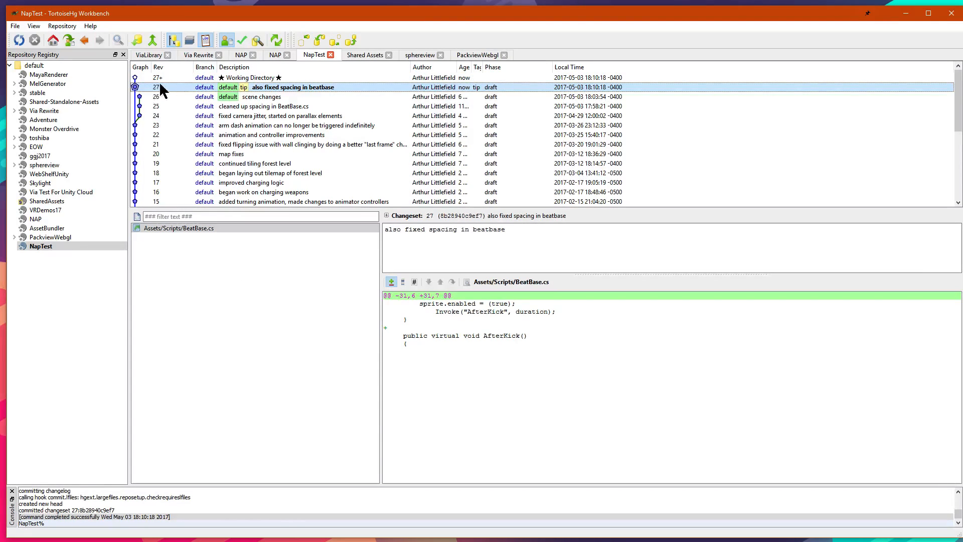
left_click(140, 78)
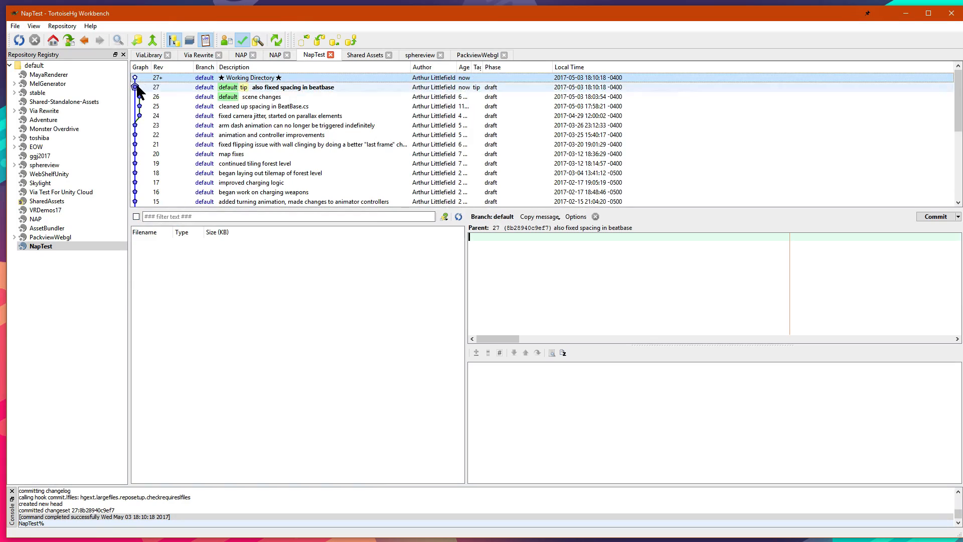
left_click(139, 88)
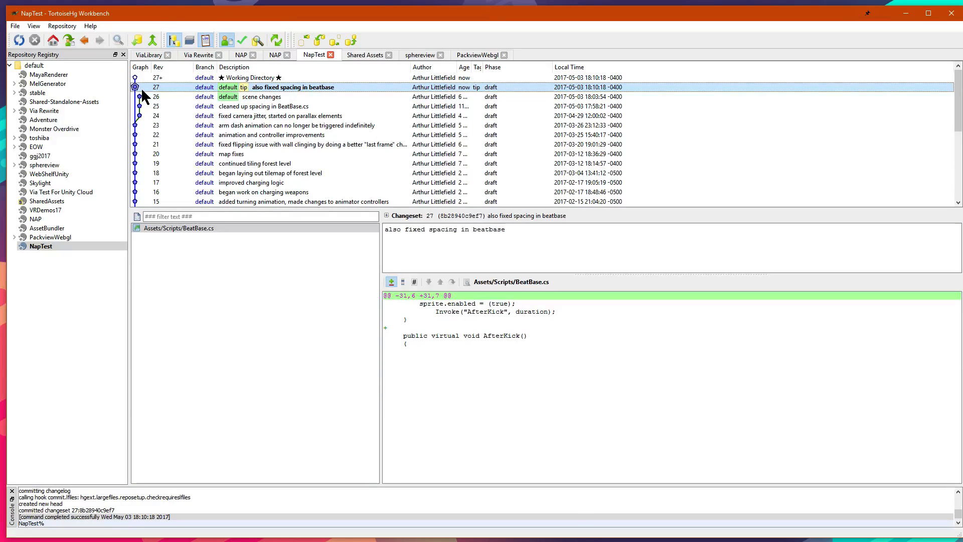
right_click(143, 94)
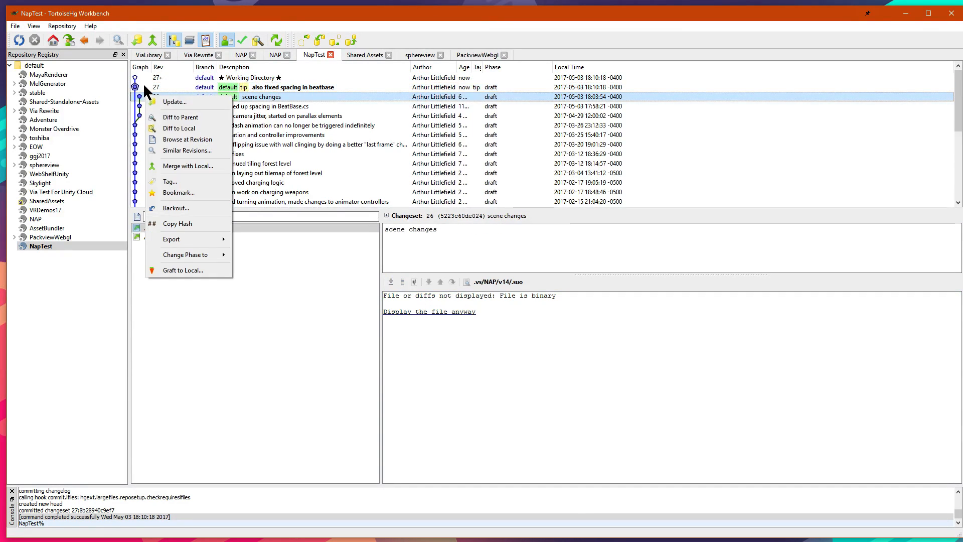
left_click(149, 80)
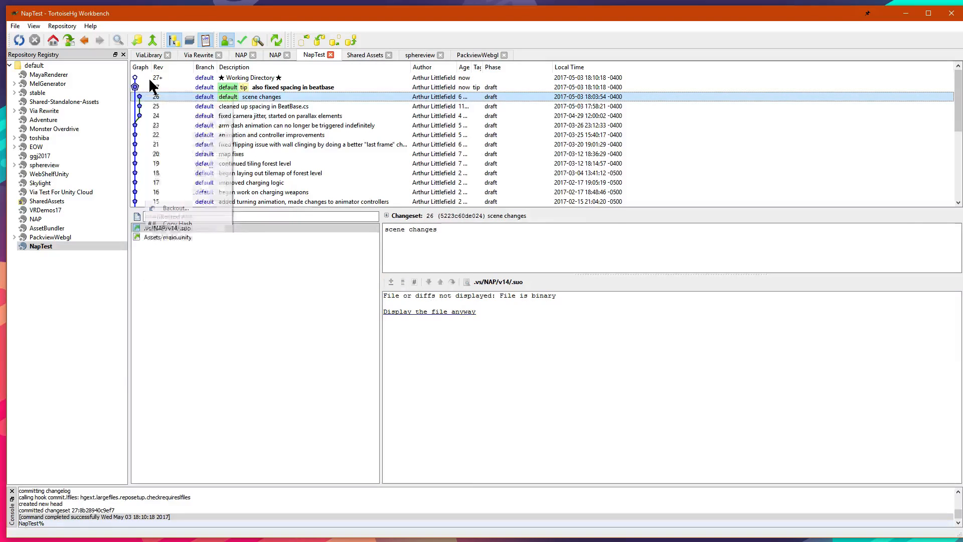
left_click(148, 78)
left_click(146, 87)
left_click(150, 96)
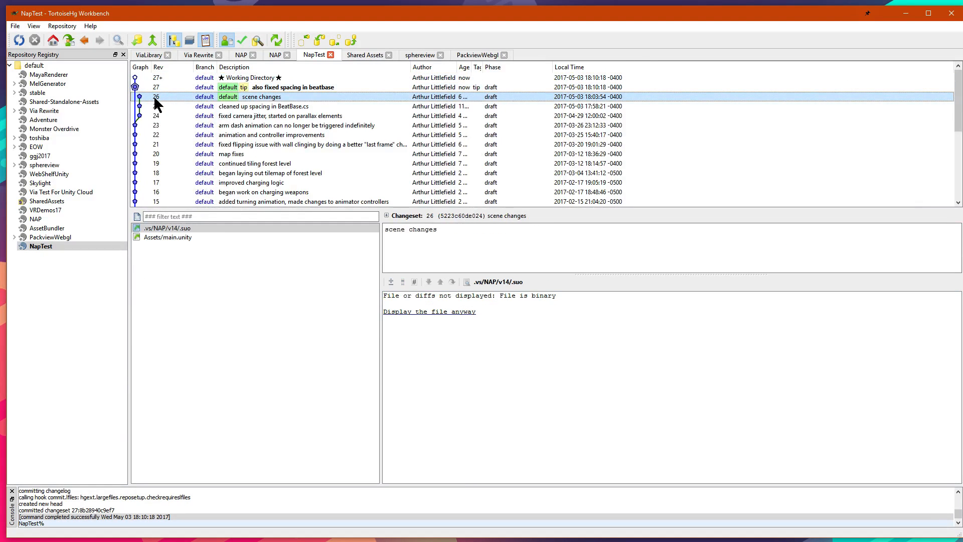
Step: Review the merge option for revision 26 and examine the branch of revisions 24 to 26 alongside revision 27
right_click(155, 101)
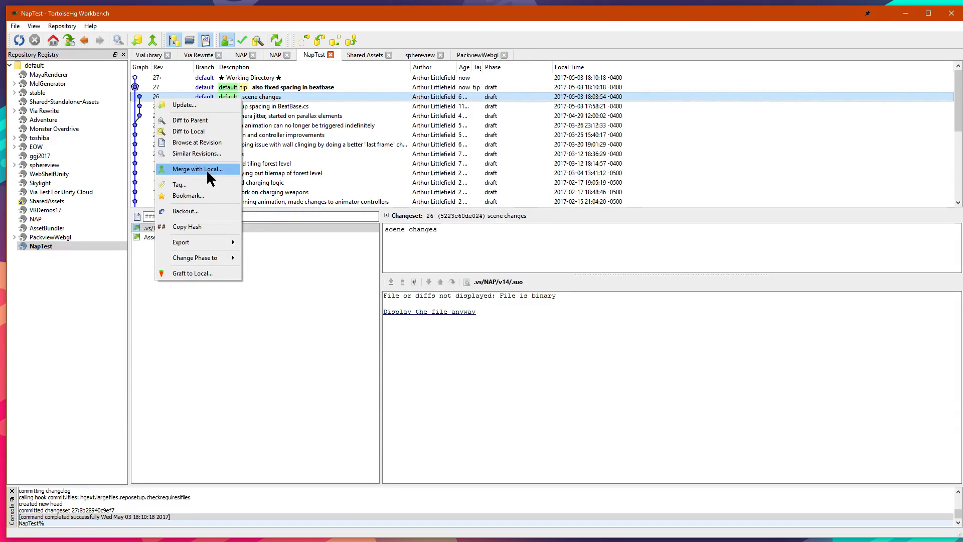
left_click(145, 100)
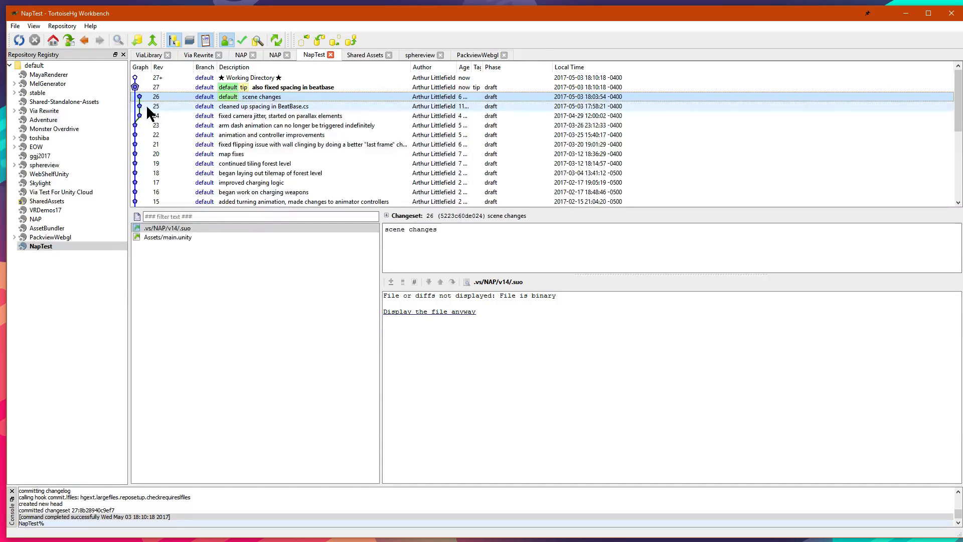
left_click(147, 112)
left_click(149, 103)
left_click(153, 96, "shift")
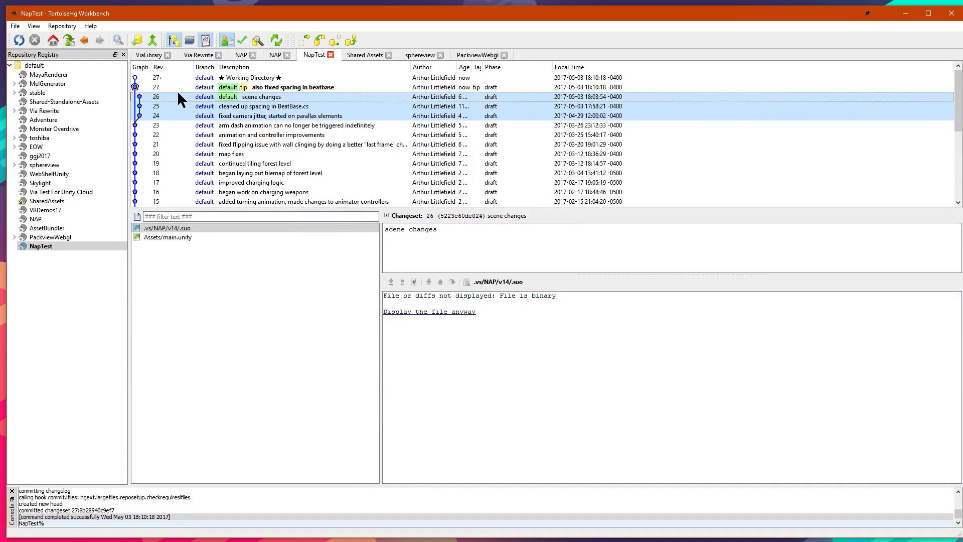
left_click(146, 88)
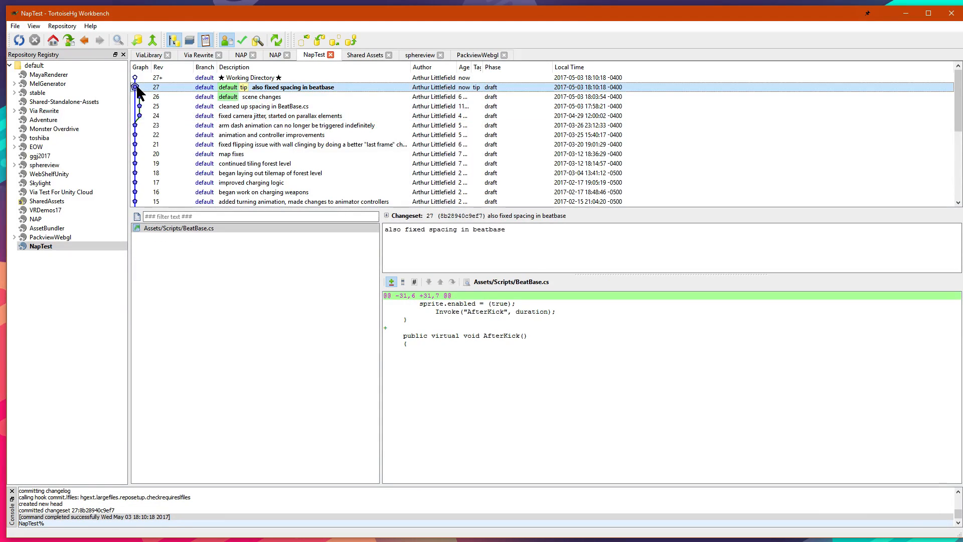
Step: Merge revision 26, "scene changes", with the local revision 27 and open the conflict resolution for Assets/Scripts/BeatBase.cs
left_click(149, 95)
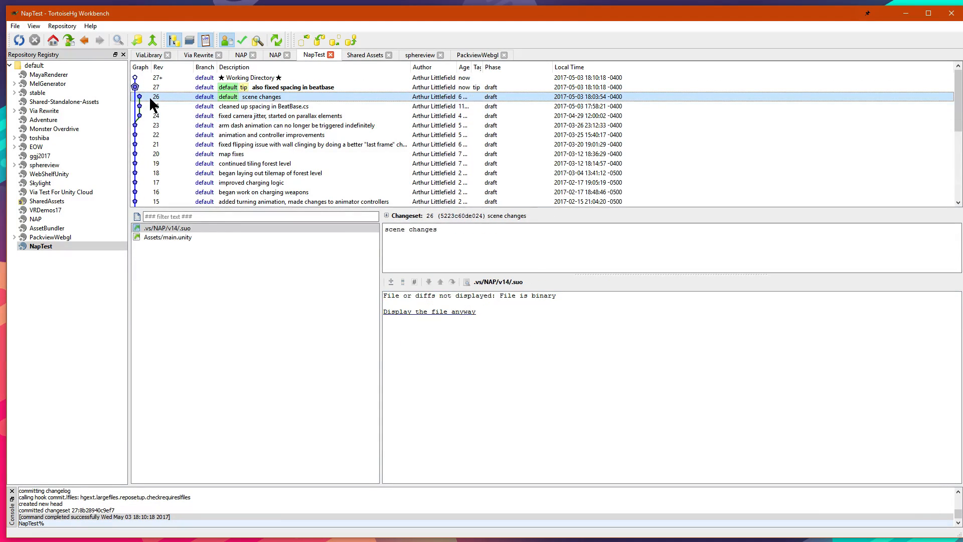
right_click(150, 97)
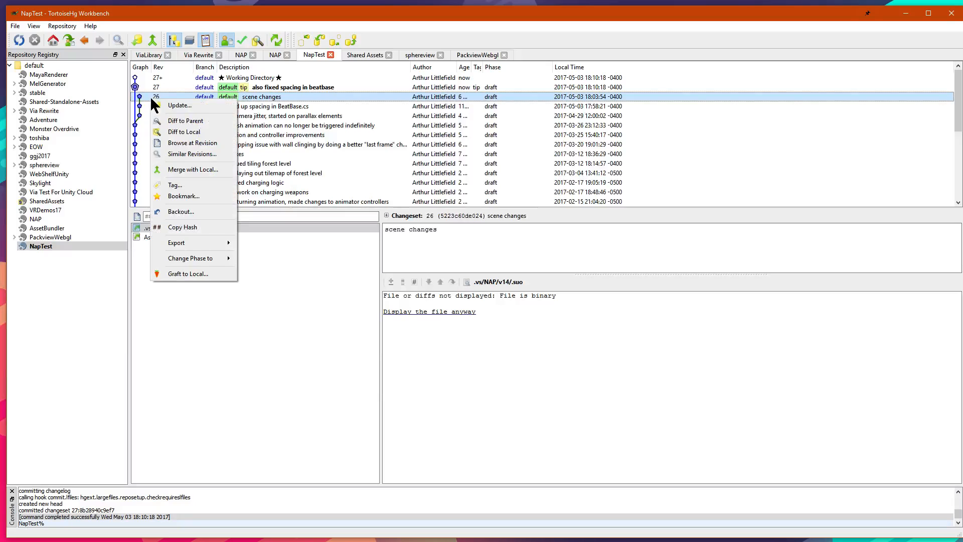
left_click(177, 169)
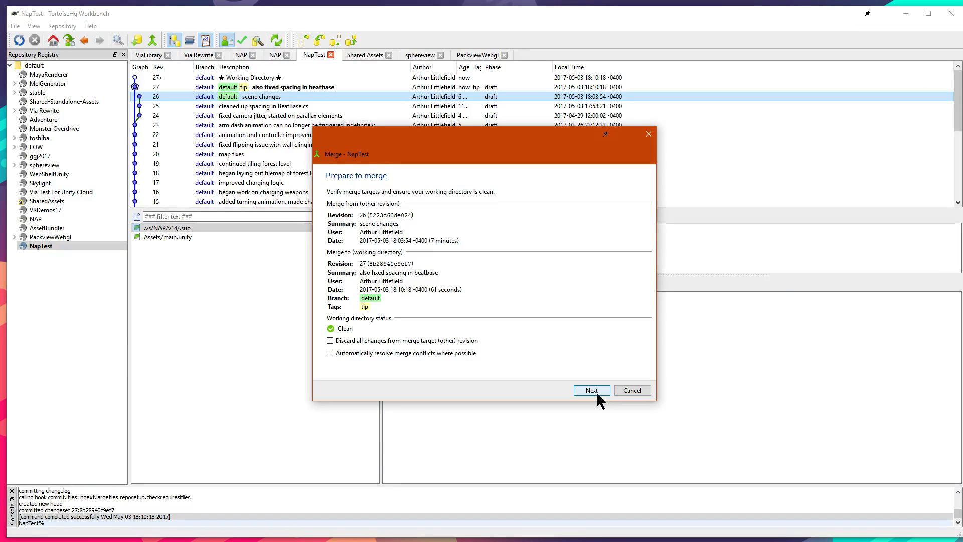
left_click(592, 391)
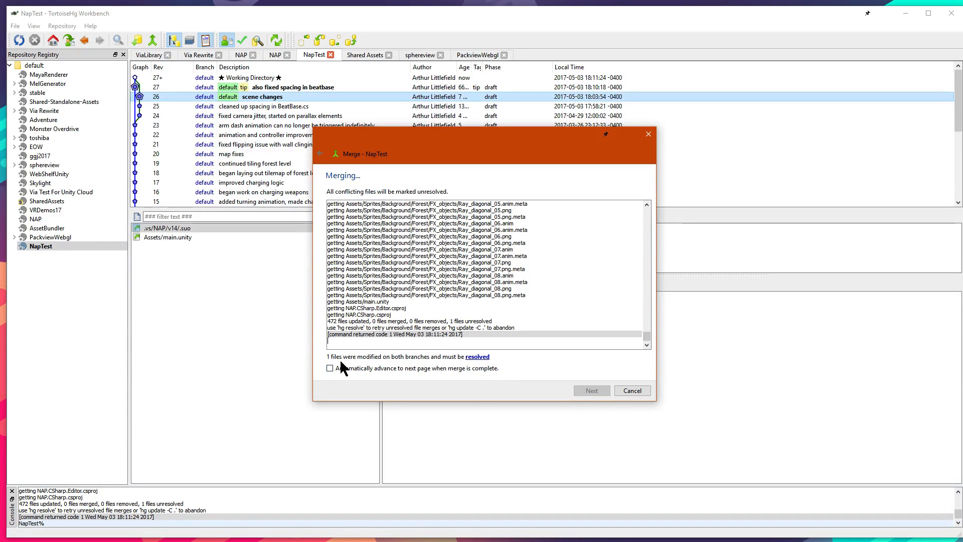
left_click(477, 357)
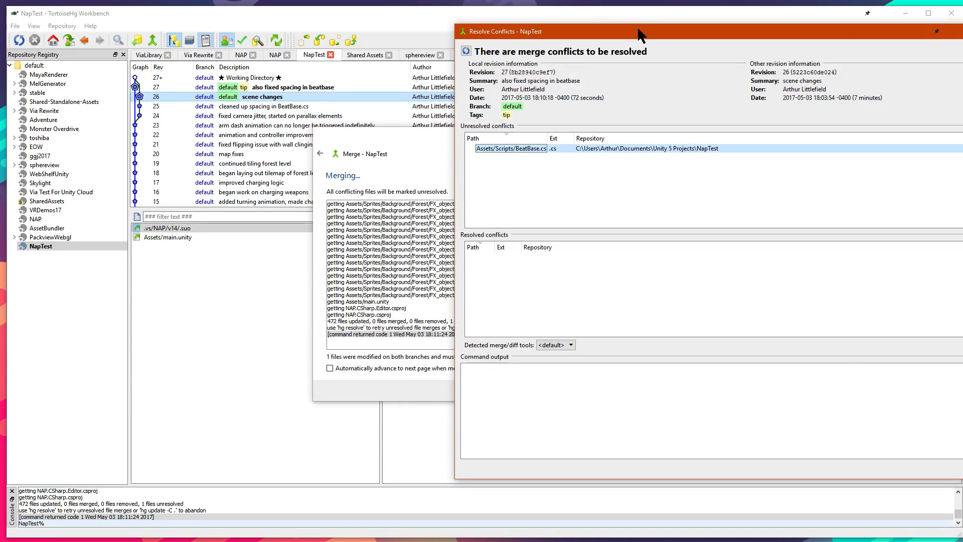
left_click_drag(638, 35, 462, 17)
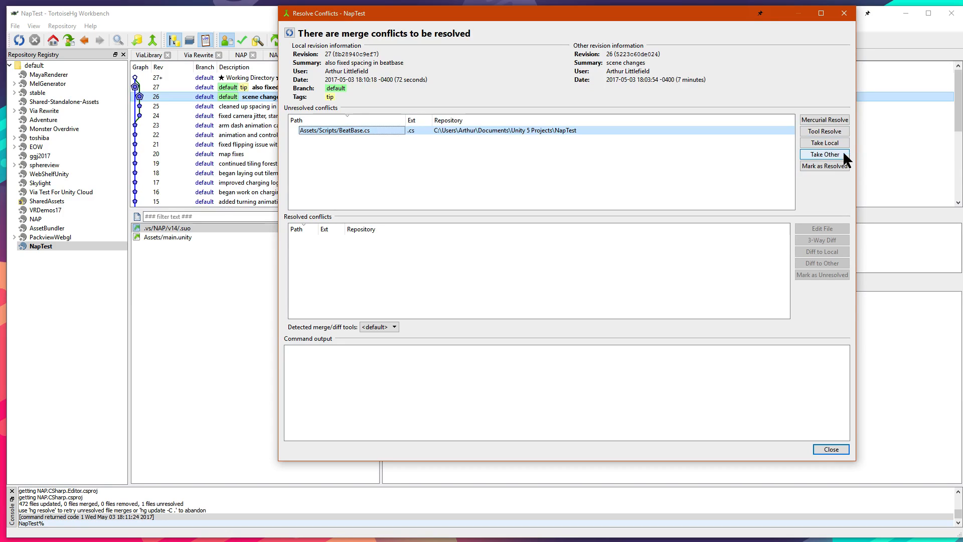
Step: Resolve the Assets/Scripts/BeatBase.cs conflict with Mercurial Resolve and open the resolved file in Visual Studio to check the spacing around Start() and AfterKick()
left_click(826, 120)
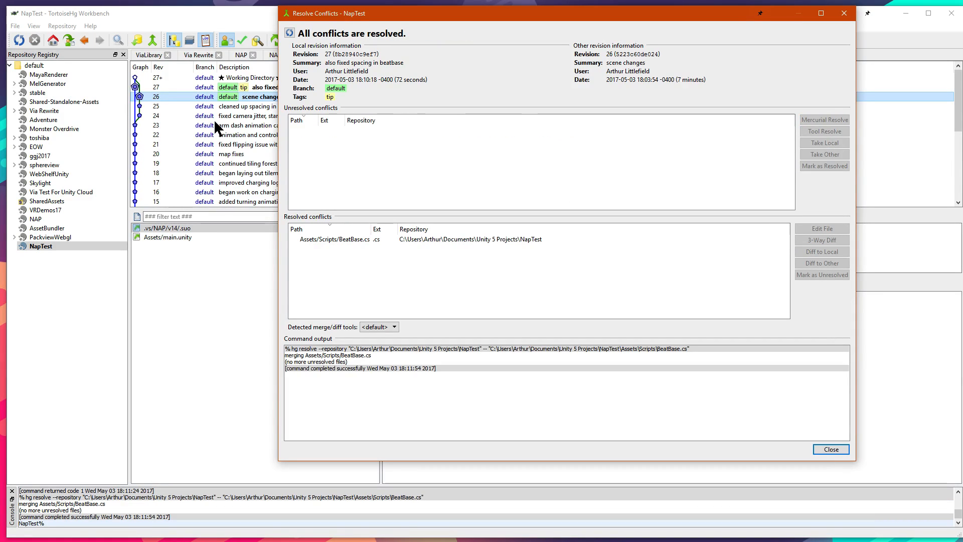
left_click(522, 239)
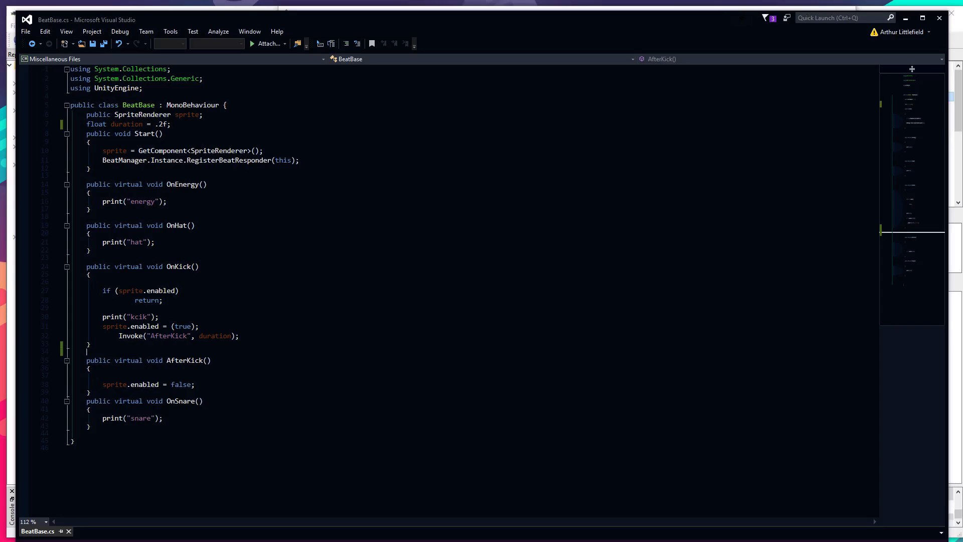
left_click(129, 131)
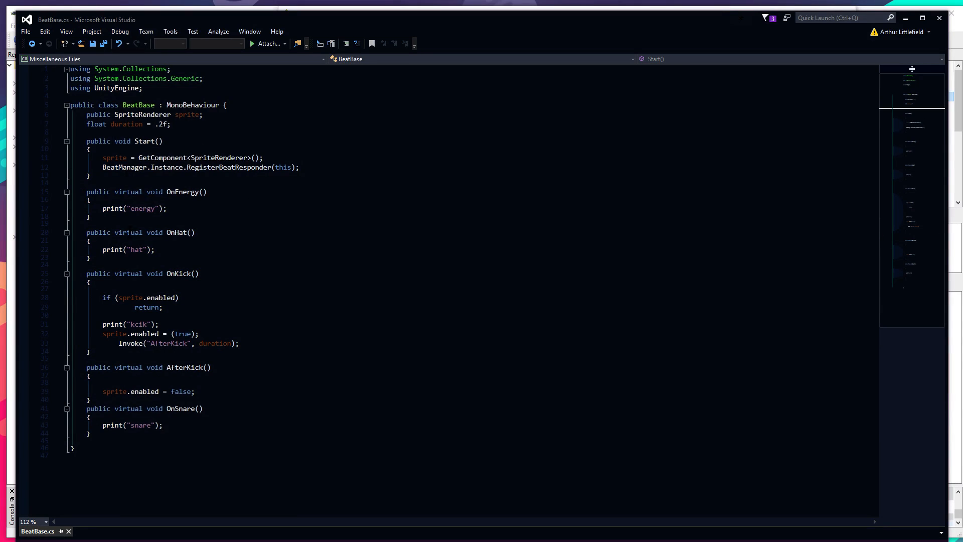
left_click(107, 359)
key("shift+Down")
Step: Try adding an empty public void Func() method above Start() in BeatBase.cs, and delete it again
double_click(99, 131)
type("publi")
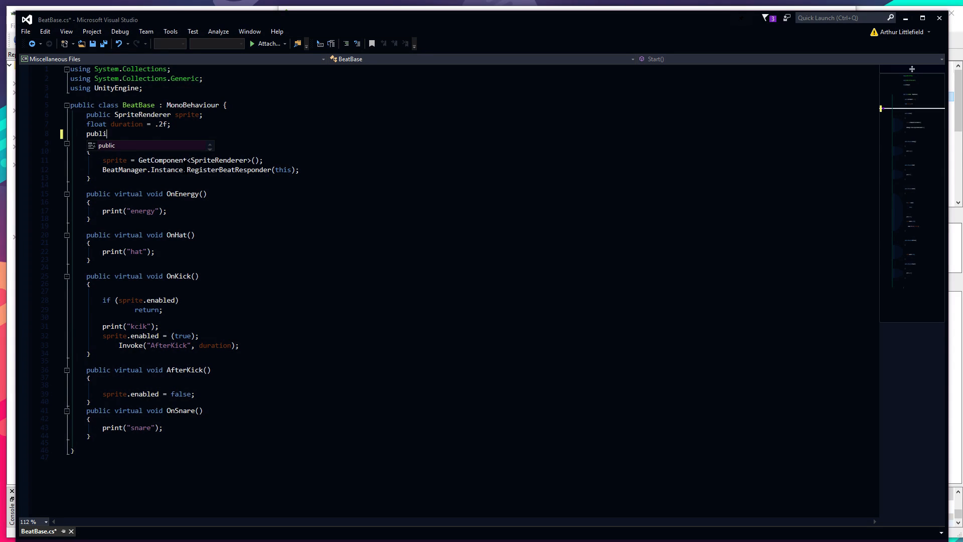
type("c voidFunc")
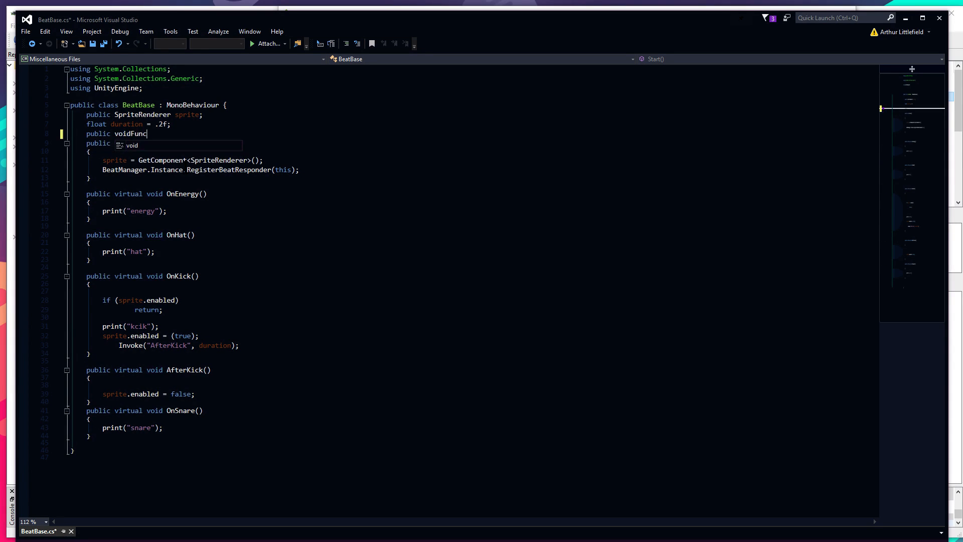
key("BackSpace")
key("BackSpace")
key("BackSpace")
key("BackSpace")
type("Func()")
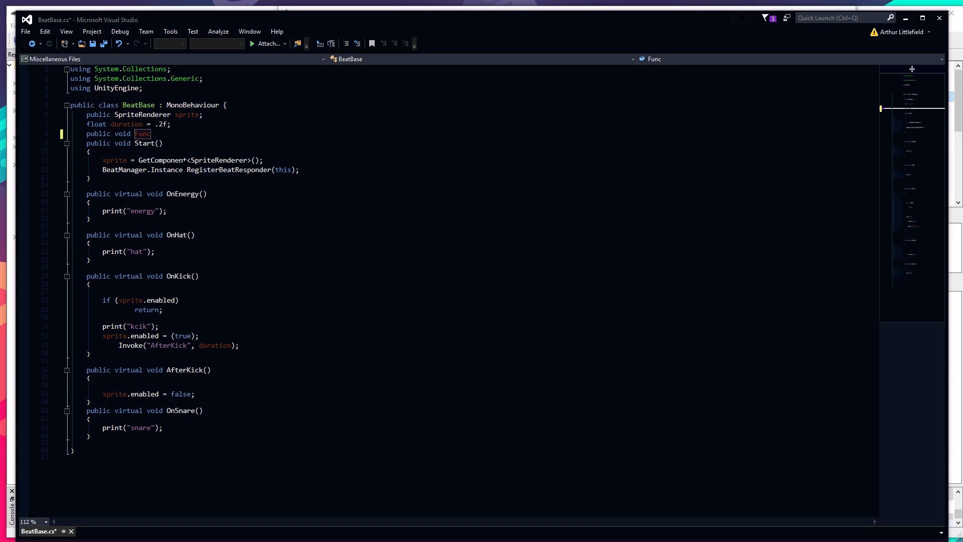
key("Return")
type("{")
key("Return")
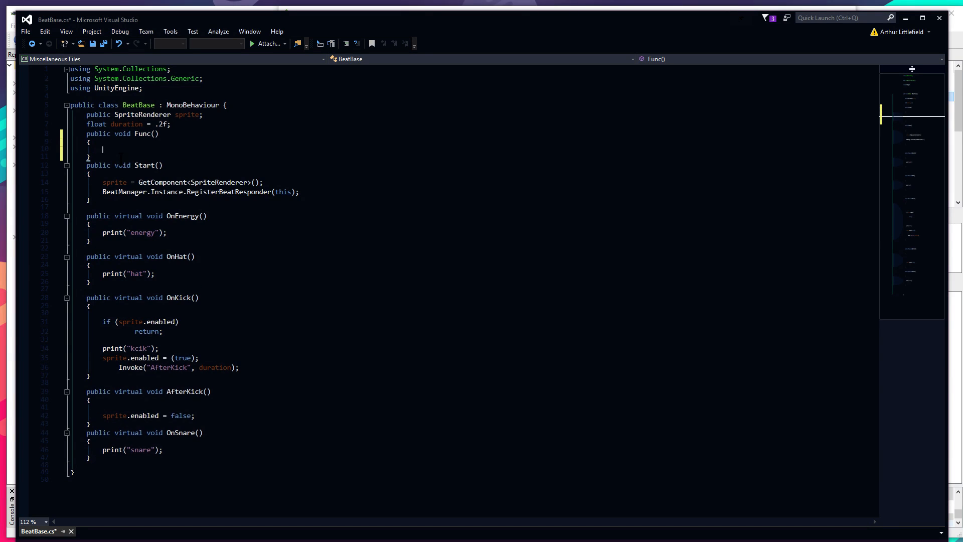
mouse_move(121, 156)
left_mouse_down()
mouse_move(71, 142)
mouse_move(71, 134)
left_mouse_up()
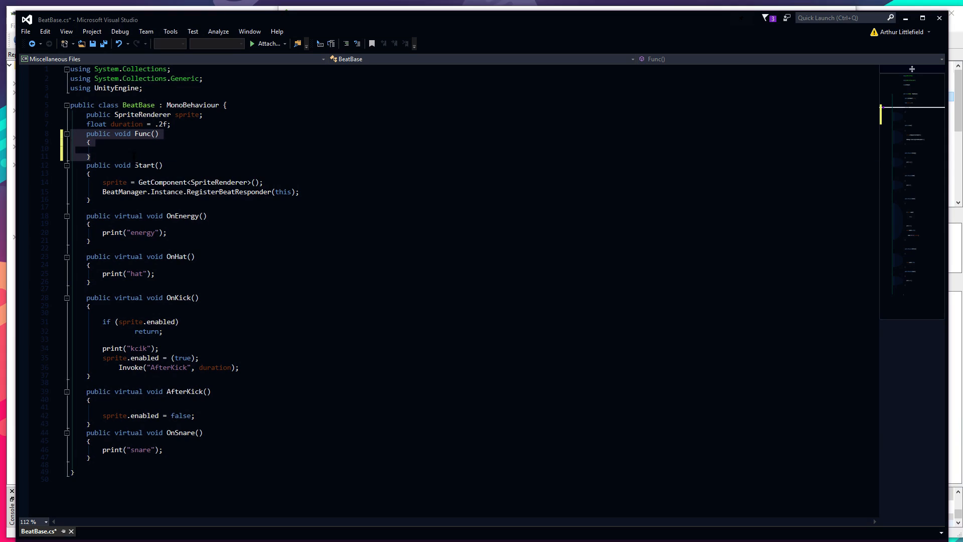
key("Delete")
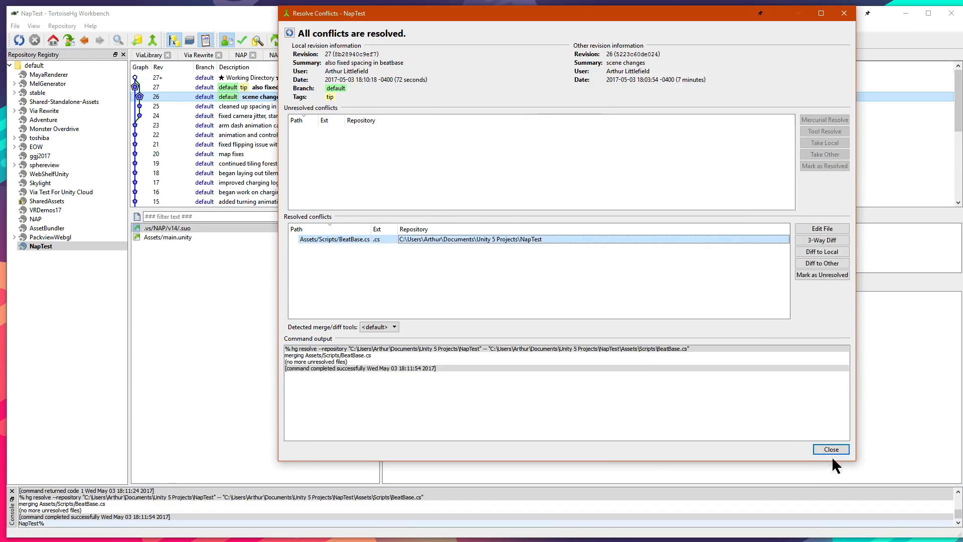
Step: Close the conflict resolution in TortoiseHg Workbench and commit the merge results with the message "Merge"
left_click(830, 453)
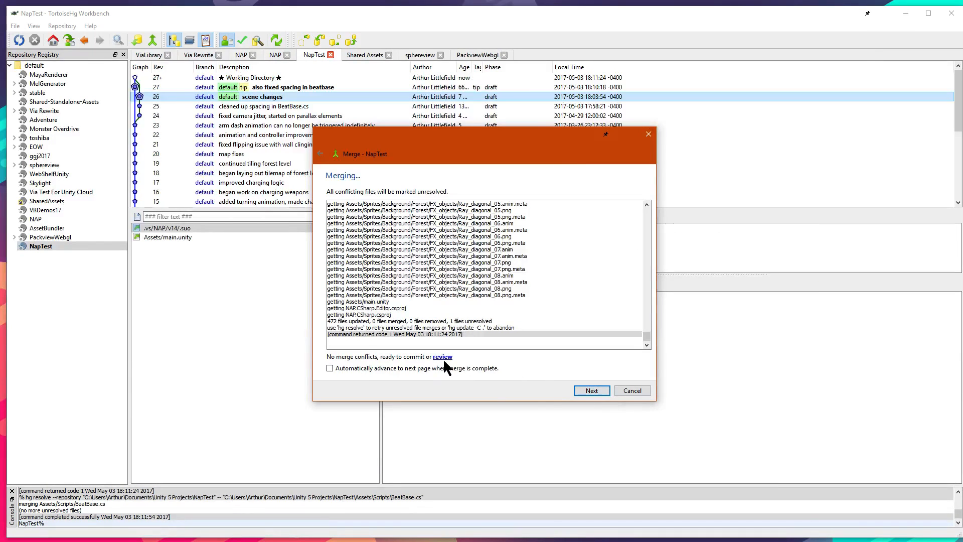
left_click(592, 391)
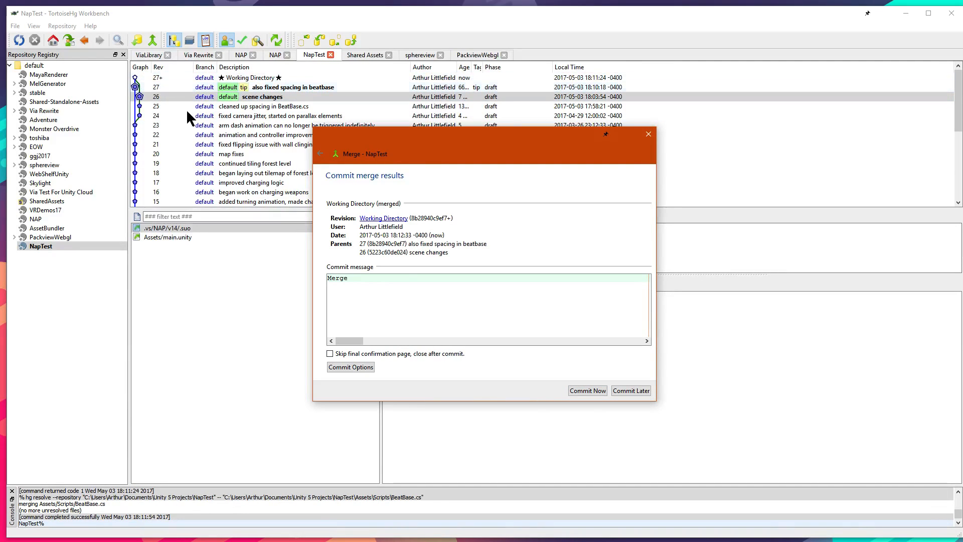
left_click(354, 280)
double_click(346, 279)
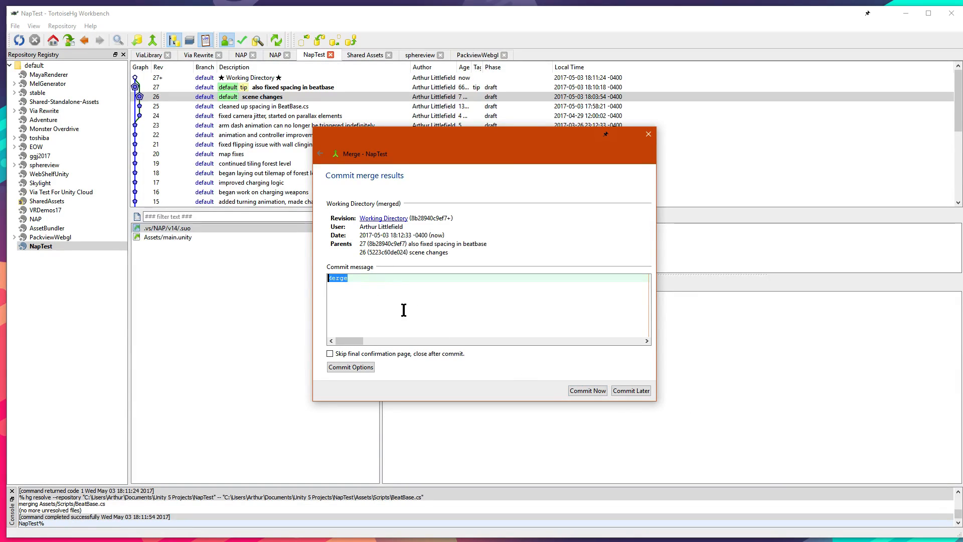
left_click(404, 310)
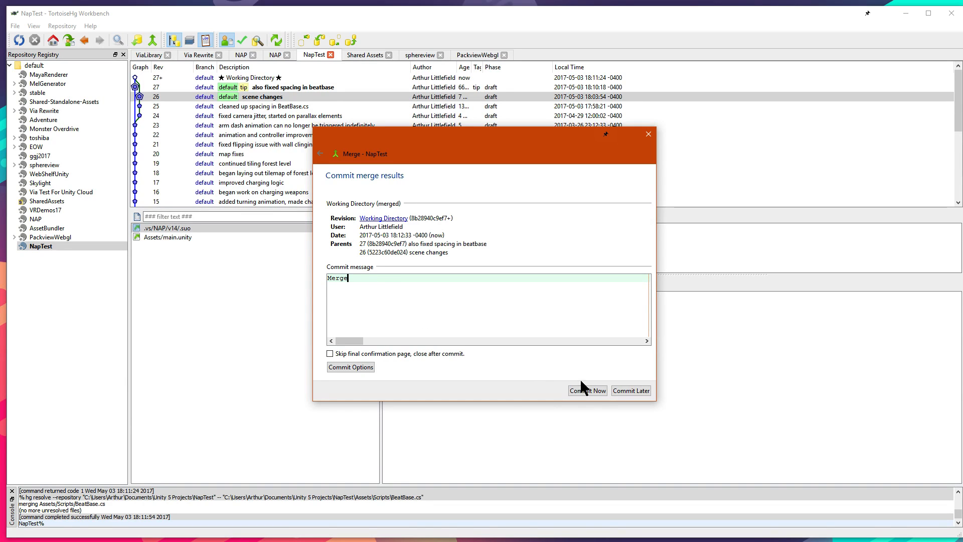
left_click(584, 390)
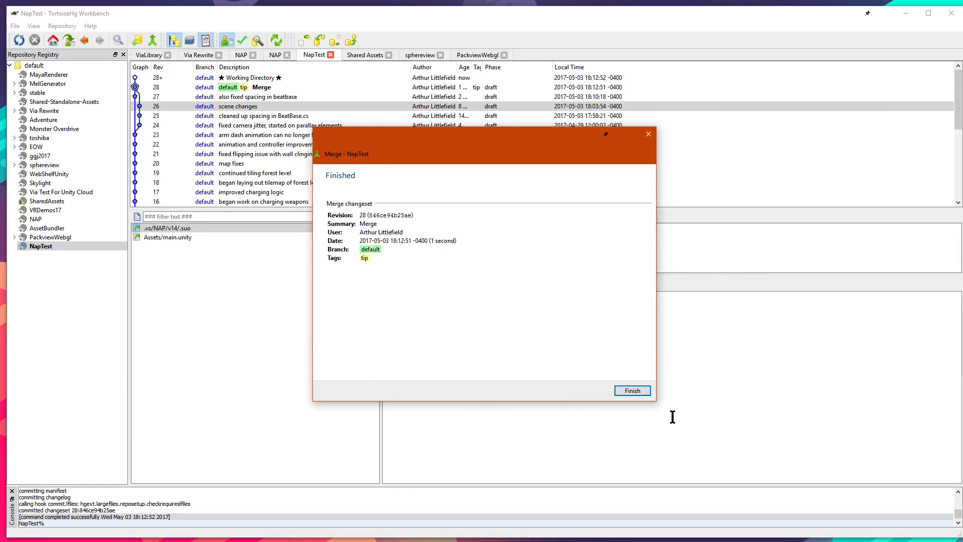
left_click(638, 392)
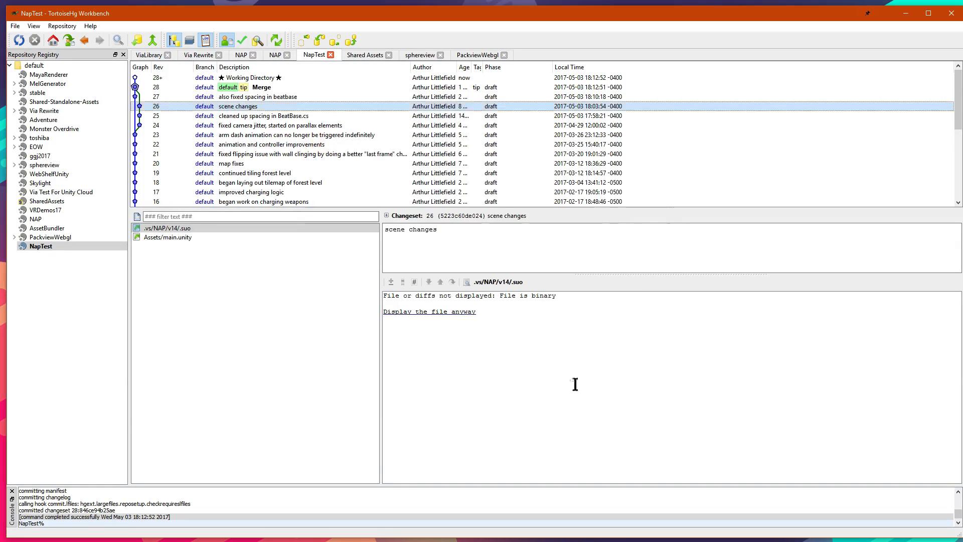
Step: Review the BeatBase.cs diff in merge revision 28 from beginning to end
left_click(242, 87)
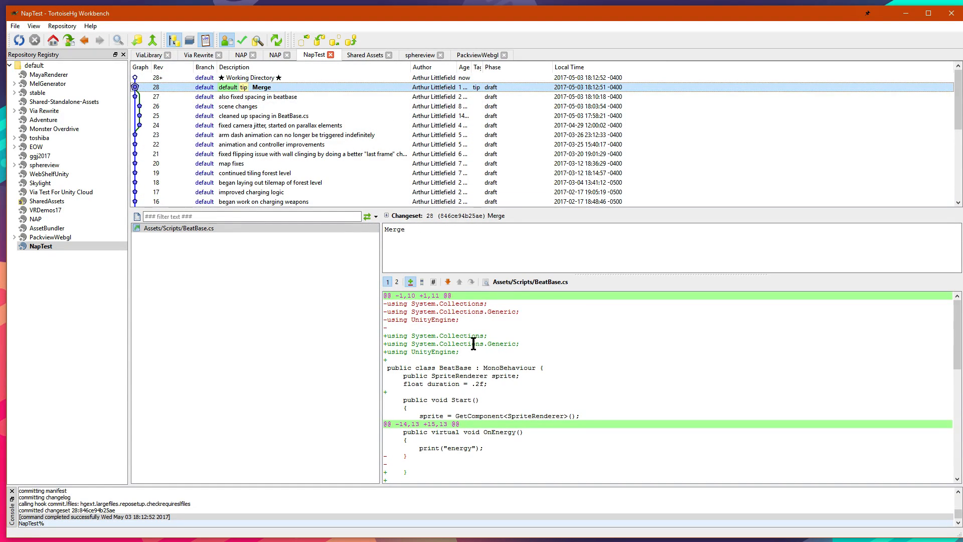
scroll(514, 408, "down", 5)
scroll(511, 401, "up", 5)
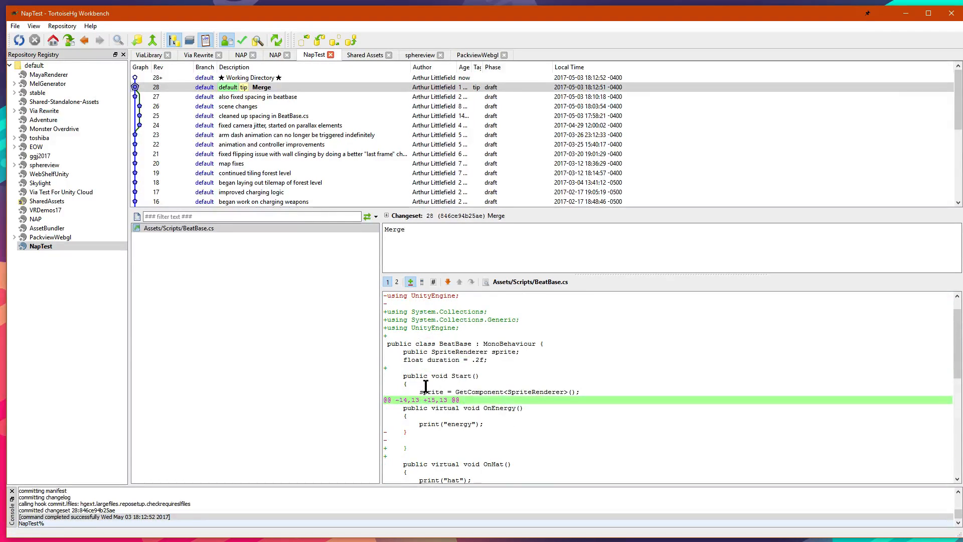
scroll(496, 442, "down", 5)
scroll(491, 453, "down", 7)
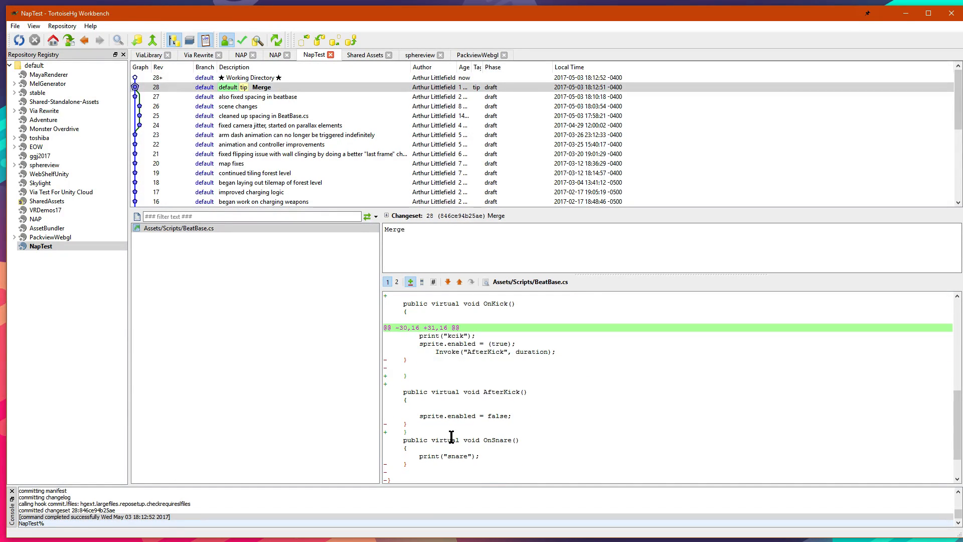
scroll(431, 454, "up", 10)
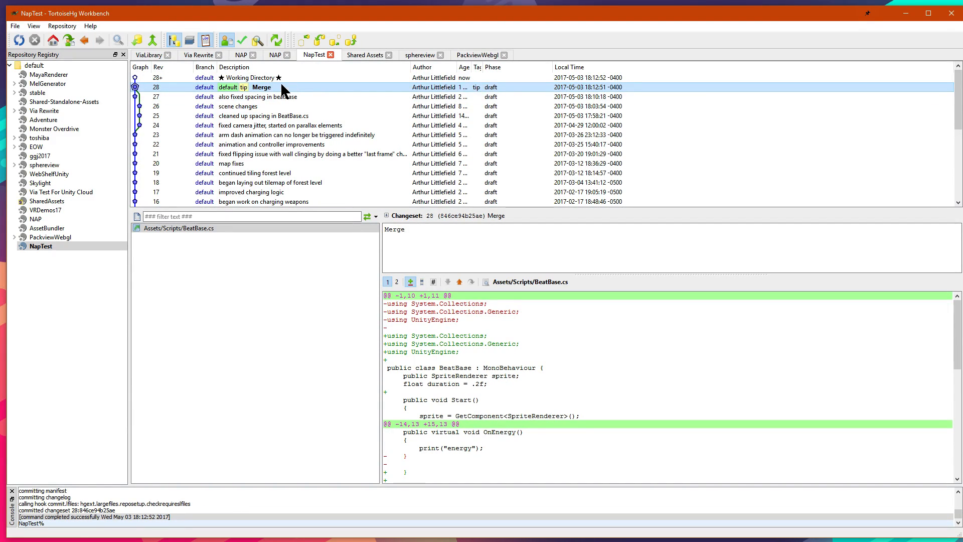
Step: Pull changes into NapTest from its Bitbucket repository and select the working directory
left_click(316, 39)
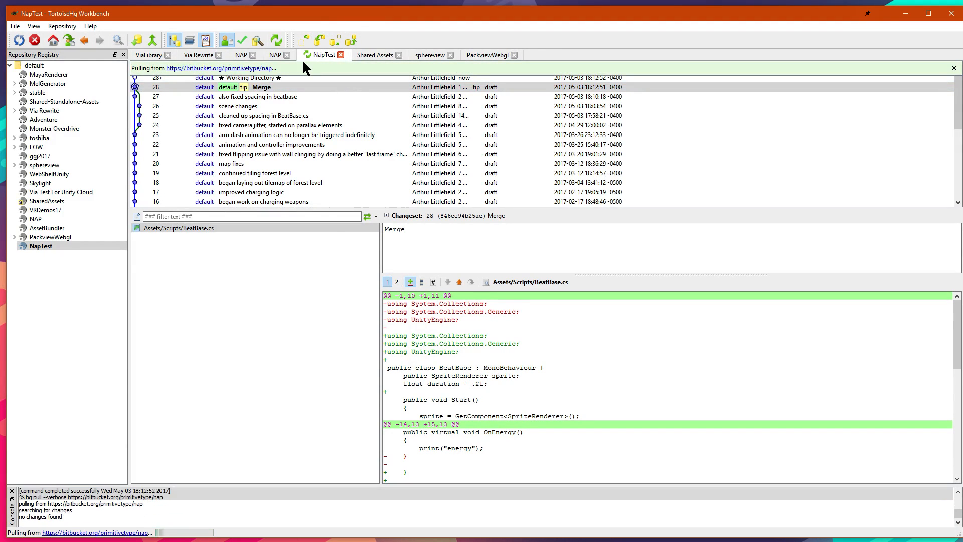
left_click(320, 41)
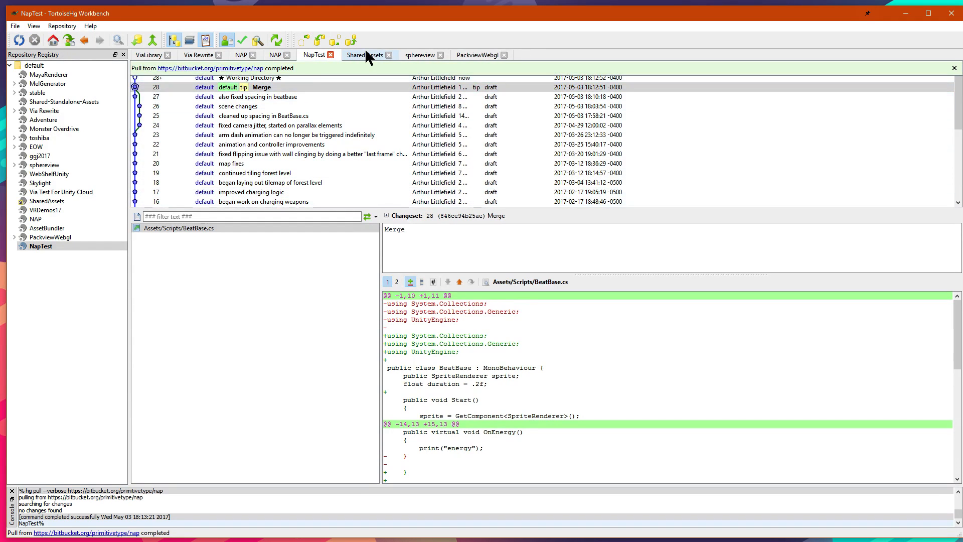
key("Up")
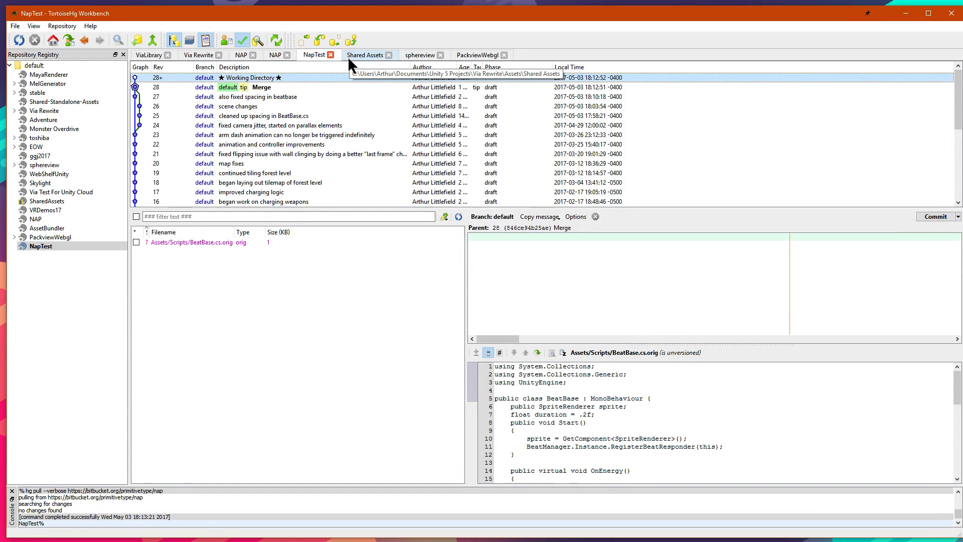
Step: Compare merge revision 28 and revision 27, "also fixed spacing in beatbase", with NapTest's working directory
left_click(322, 88)
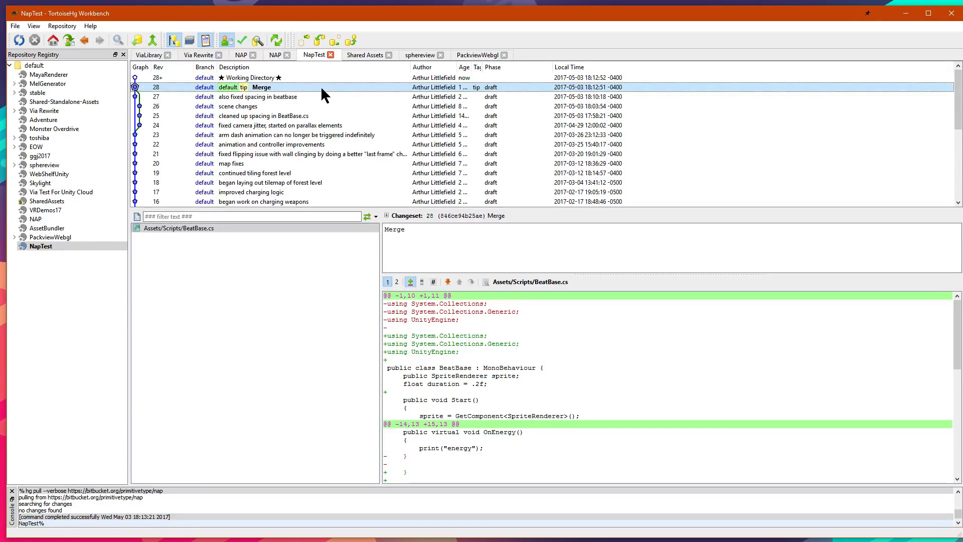
left_click(320, 104)
left_click(319, 98)
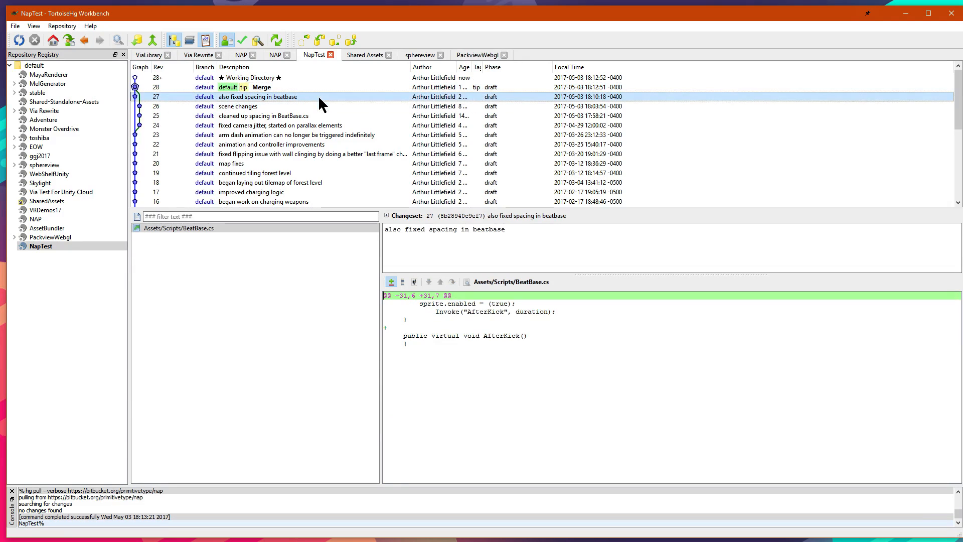
left_click(315, 89)
left_click(309, 80)
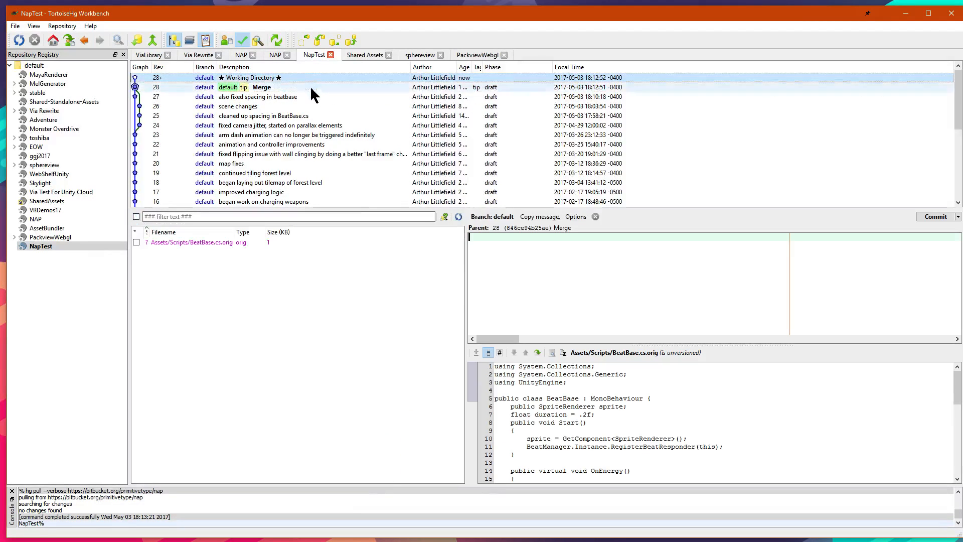
left_click(310, 87)
left_click(312, 95)
left_click(300, 89)
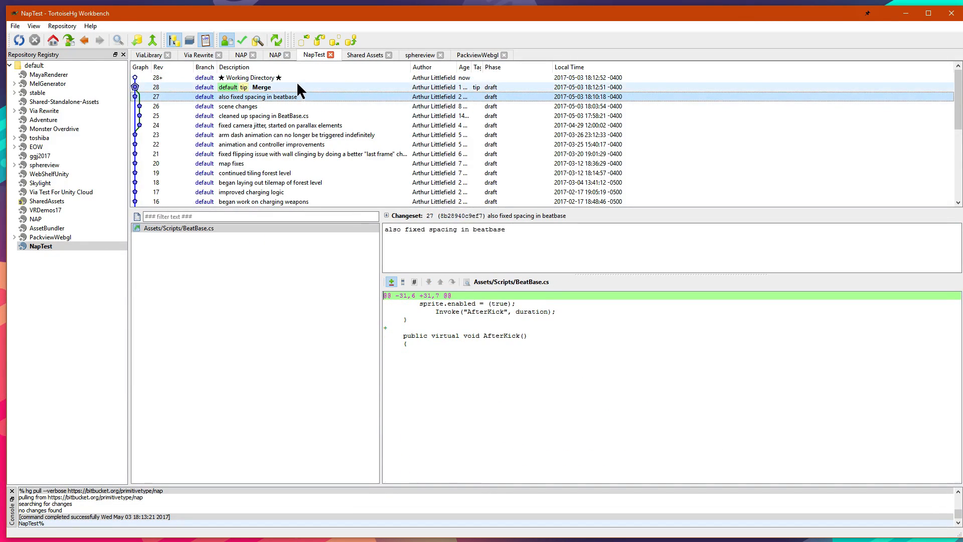
left_click(292, 75)
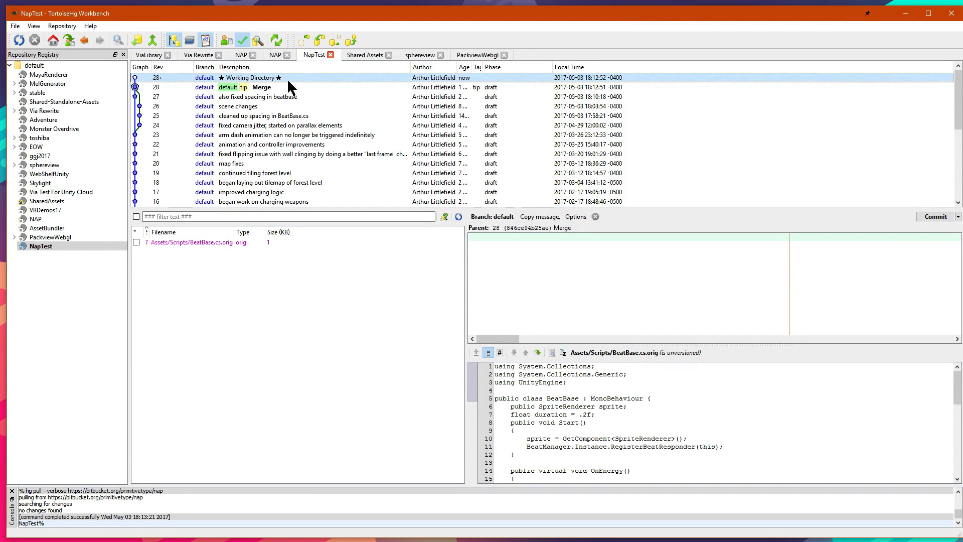
left_click(284, 84)
left_click(270, 78)
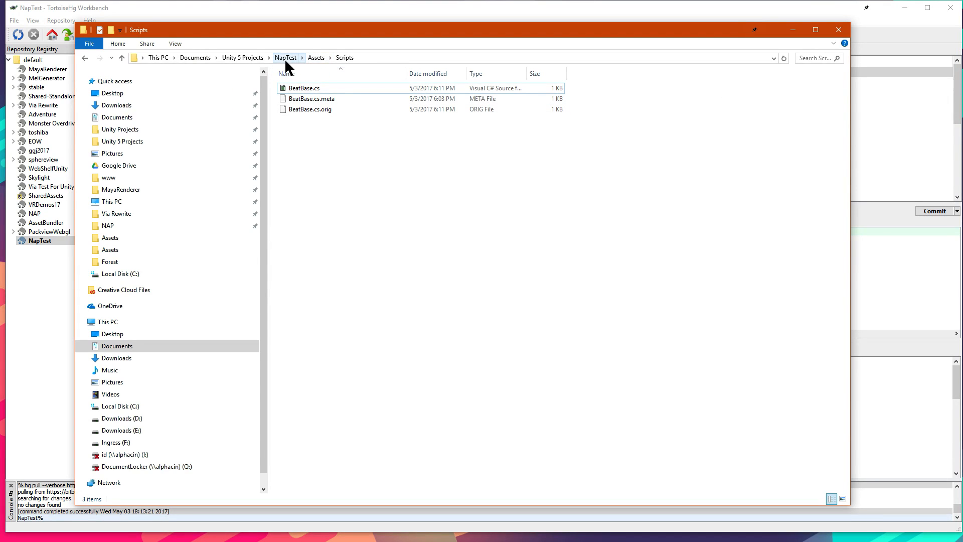
Step: Copy a JPG image into the NapTest project folder in File Explorer and move it into the Assets folder
left_click(285, 58)
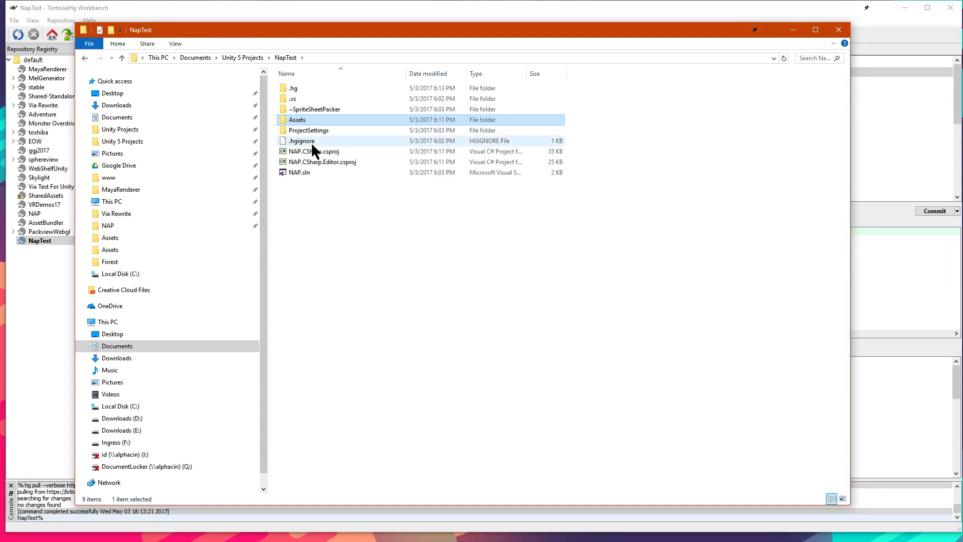
left_click_drag(290, 33, 401, 11)
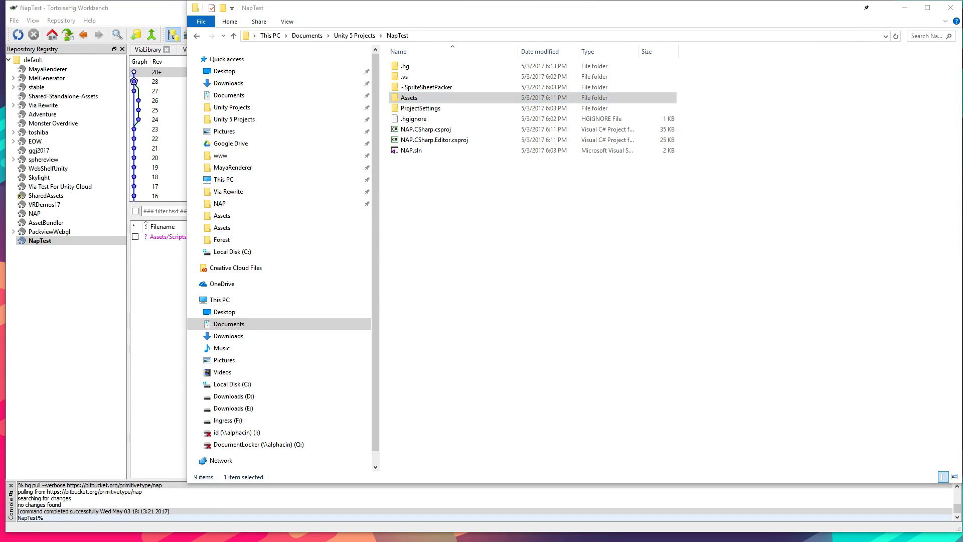
left_click_drag(380, 316, 531, 236)
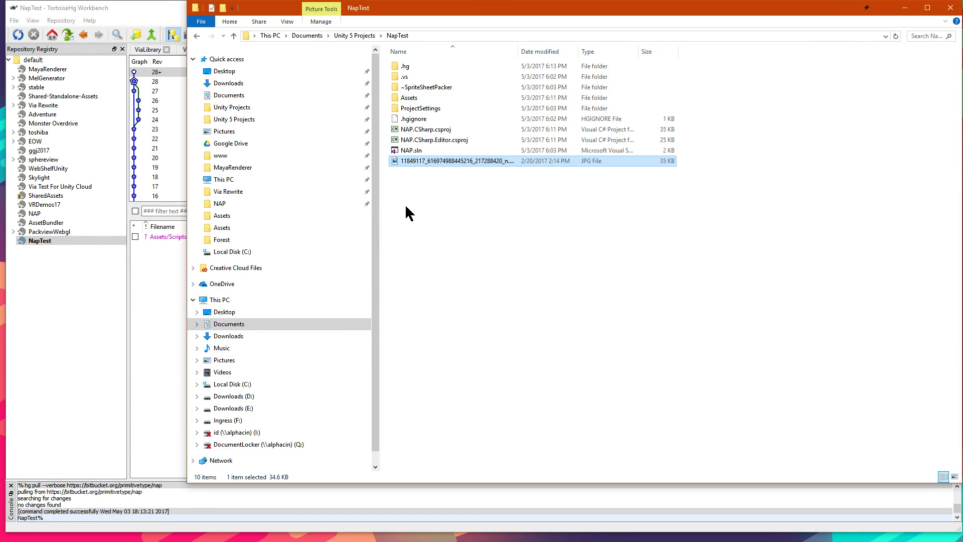
left_click_drag(420, 163, 451, 107)
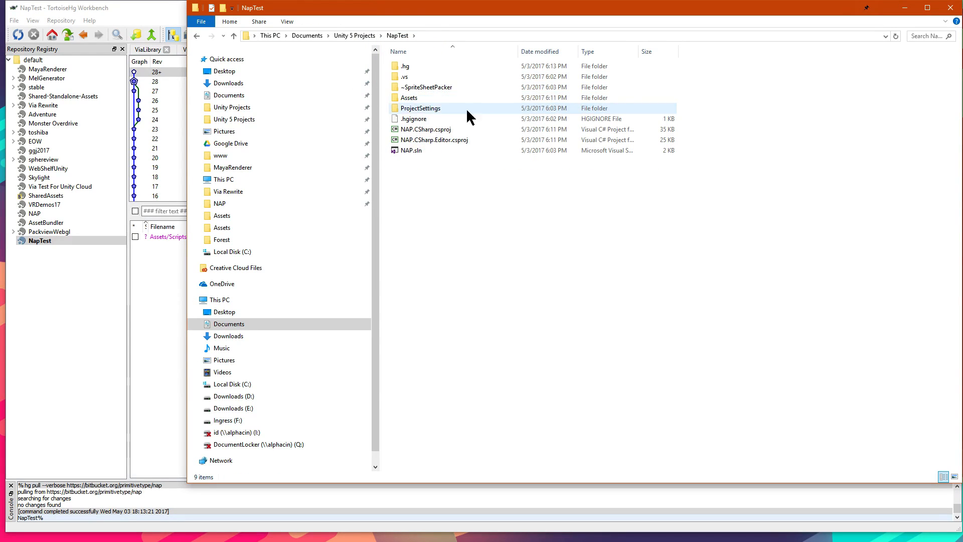
Step: Rename the copied JPG image in NapTest's Assets folder as test.jpg
double_click(399, 98)
scroll(797, 353, "up", 1)
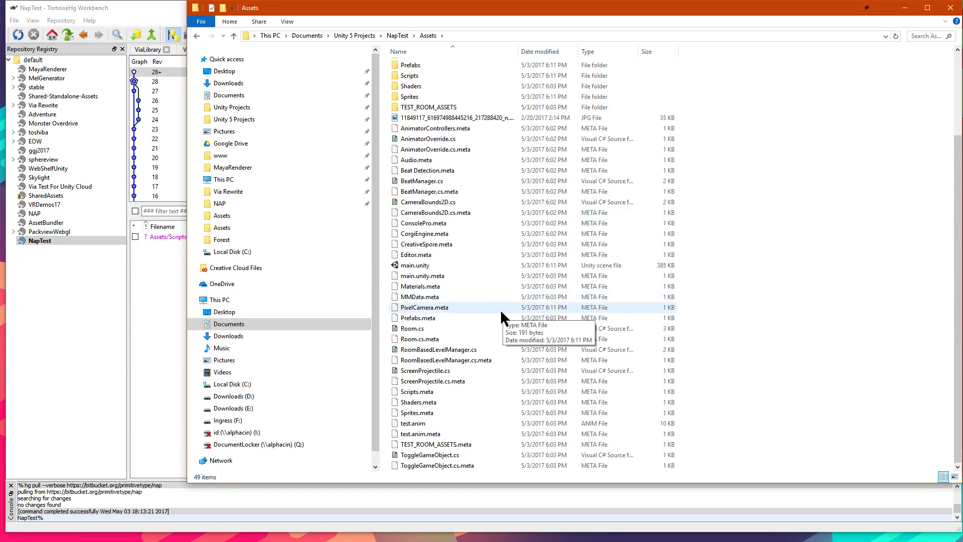
scroll(460, 366, "up", 2)
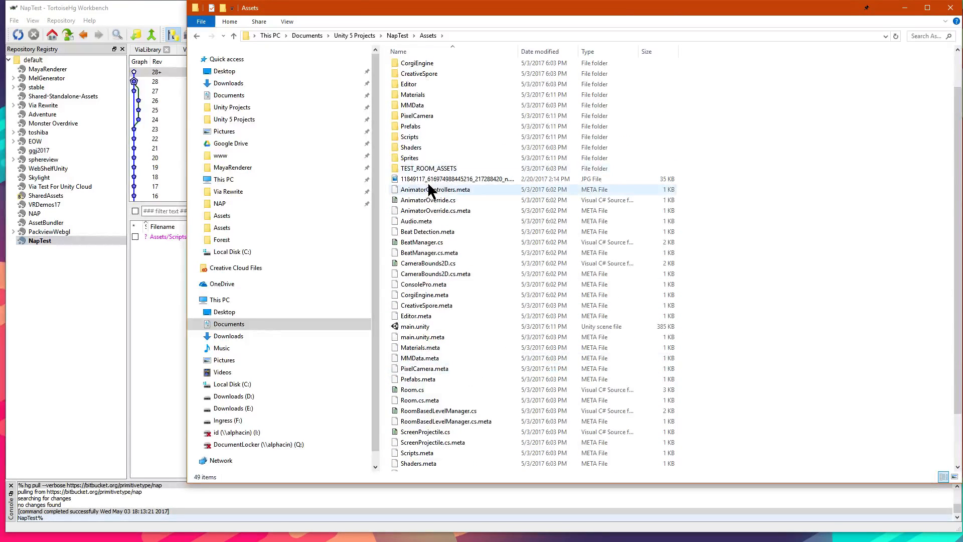
left_click(447, 180)
key("F2")
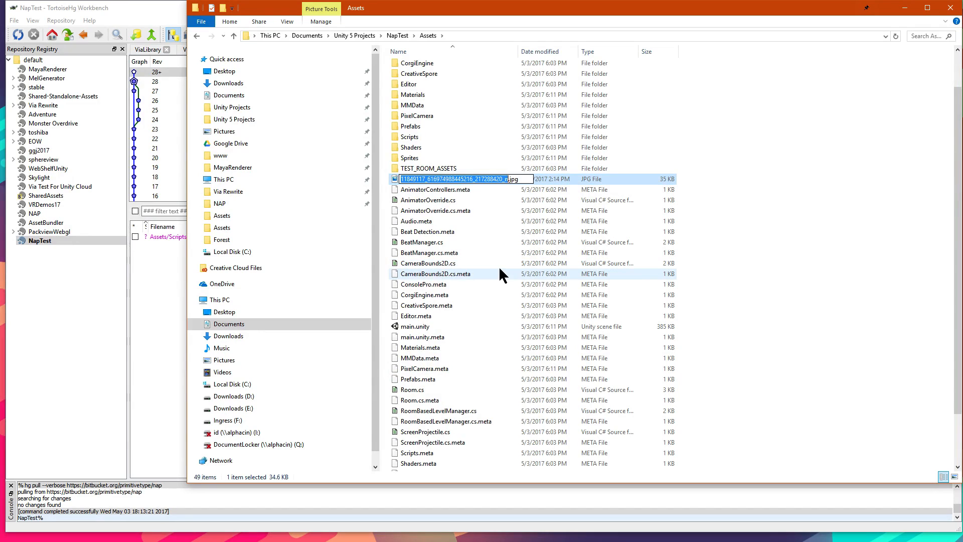
type("test")
key("Return")
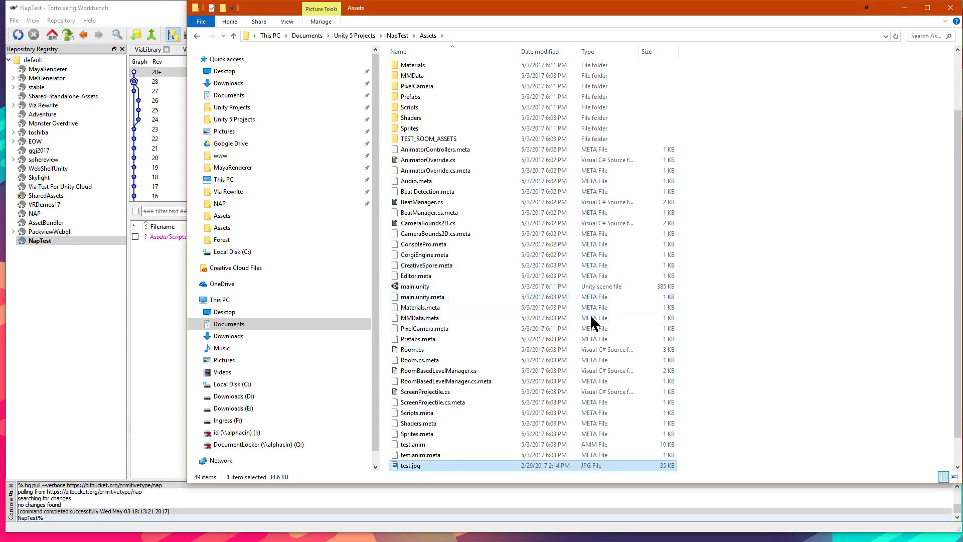
left_click(789, 316)
Step: Switch to TortoiseHg Workbench and view the unversioned file Assets/test.jpg in NapTest's working directory
left_click(168, 278)
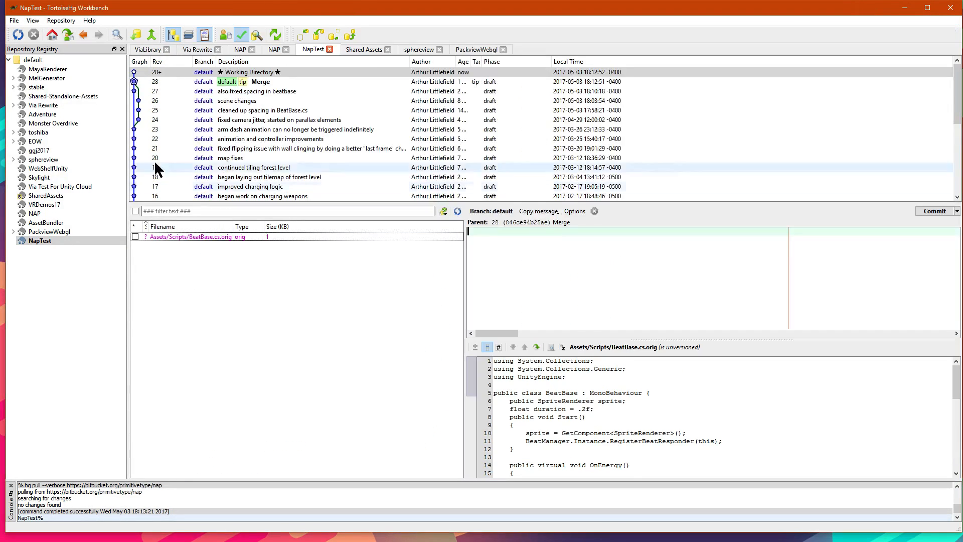
left_click(305, 71)
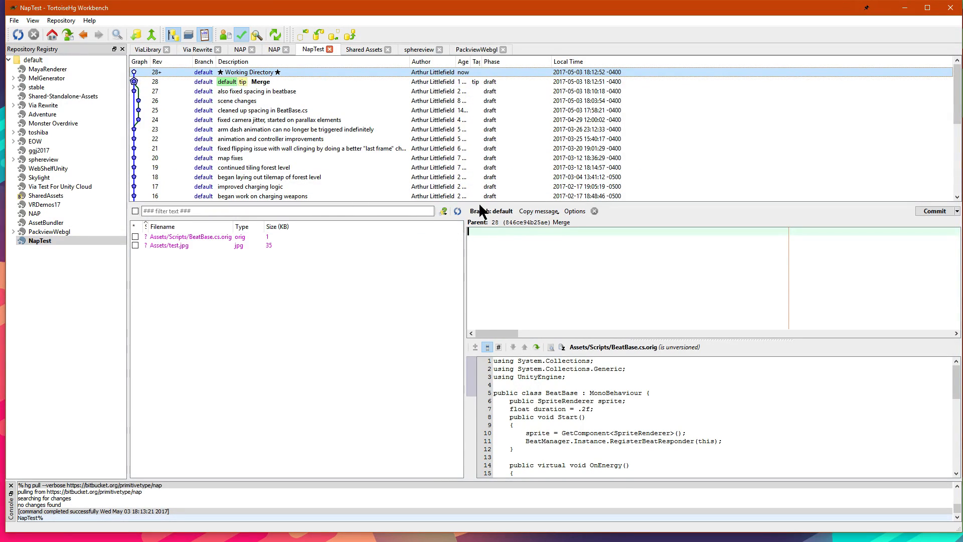
left_click(225, 245)
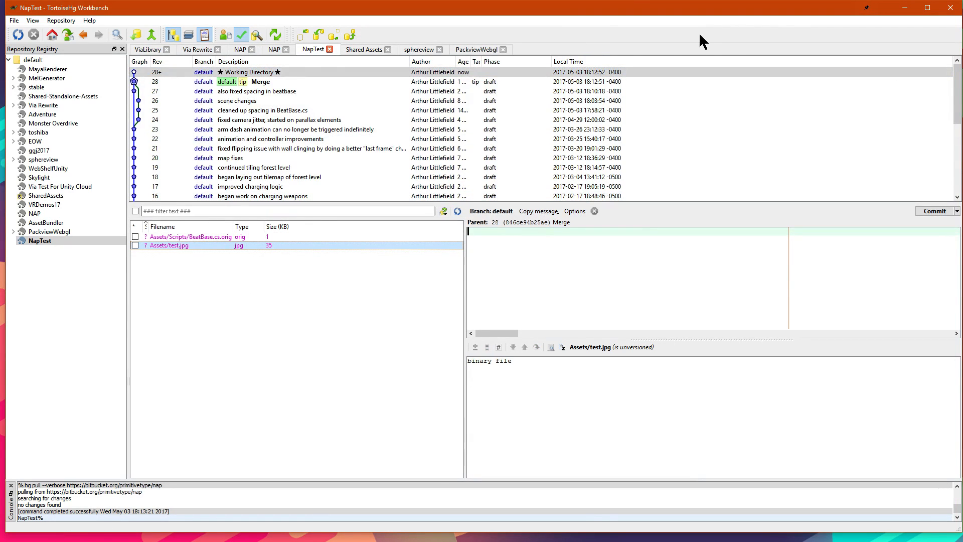
Step: Compare the Assets folder in File Explorer with the unversioned files test.jpg and BeatBase.cs.orig listed in TortoiseHg Workbench
left_click_drag(294, 11, 308, 45)
left_click(303, 8)
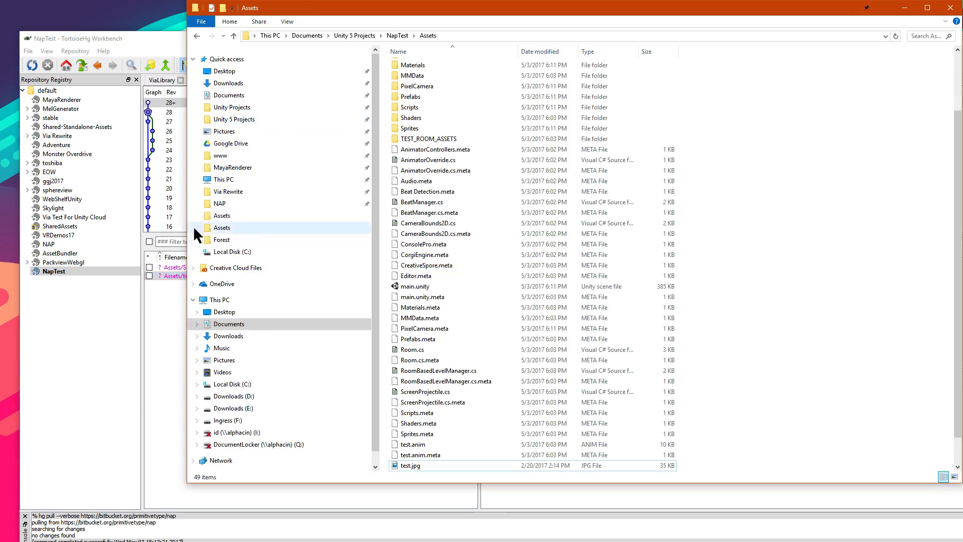
scroll(420, 91, "down", 1)
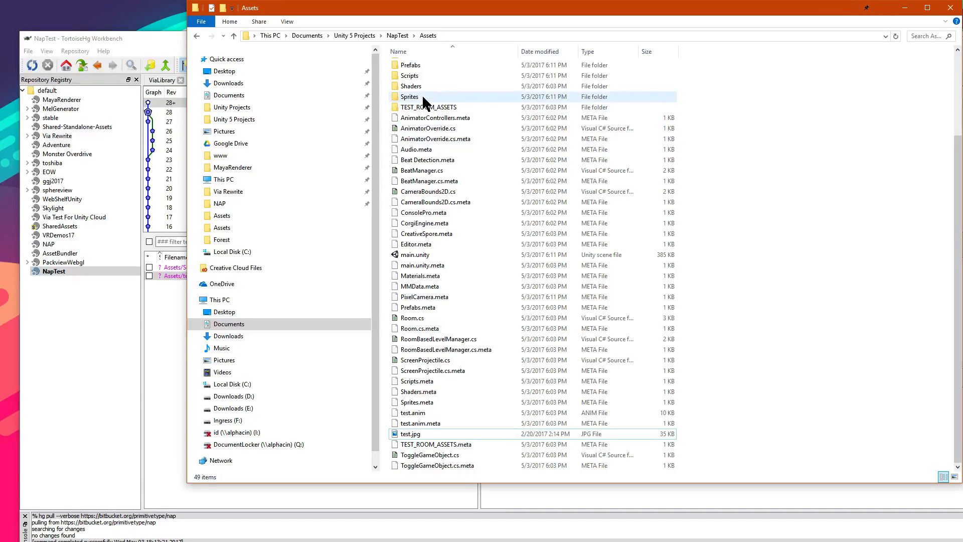
left_click(170, 322)
left_click(202, 268)
left_click(198, 275)
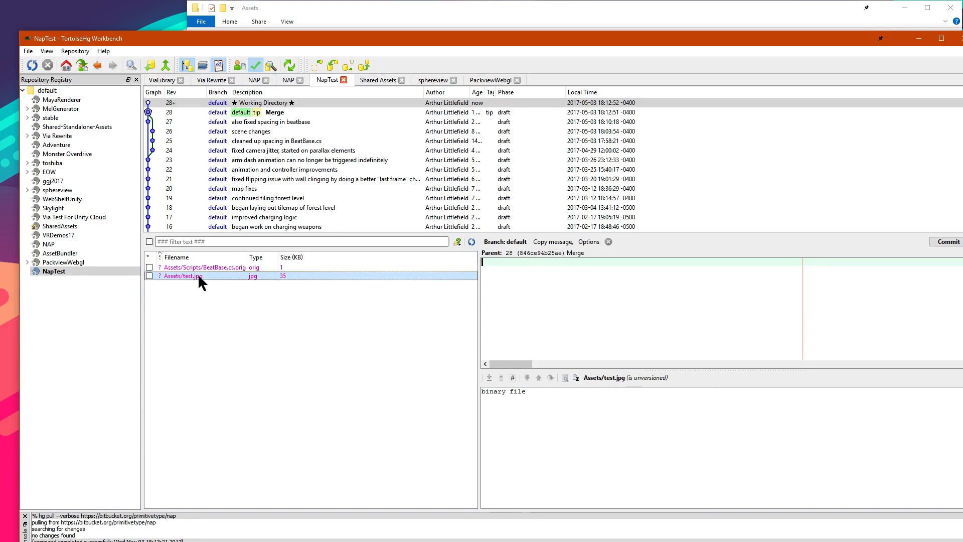
left_click(205, 267)
key("alt+Tab")
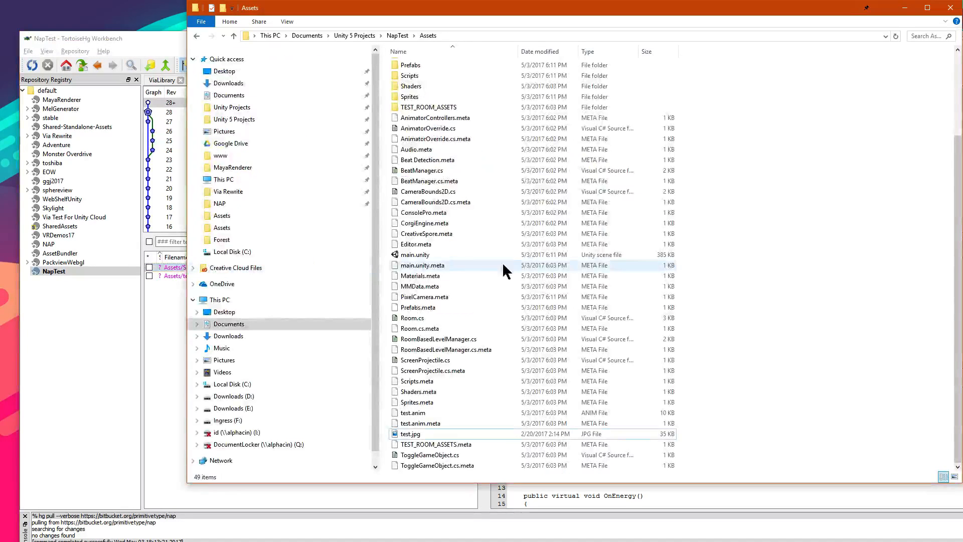
Step: Delete the unversioned file Assets/Scripts/BeatBase.cs.orig from NapTest's working directory in TortoiseHg Workbench
left_click(151, 279)
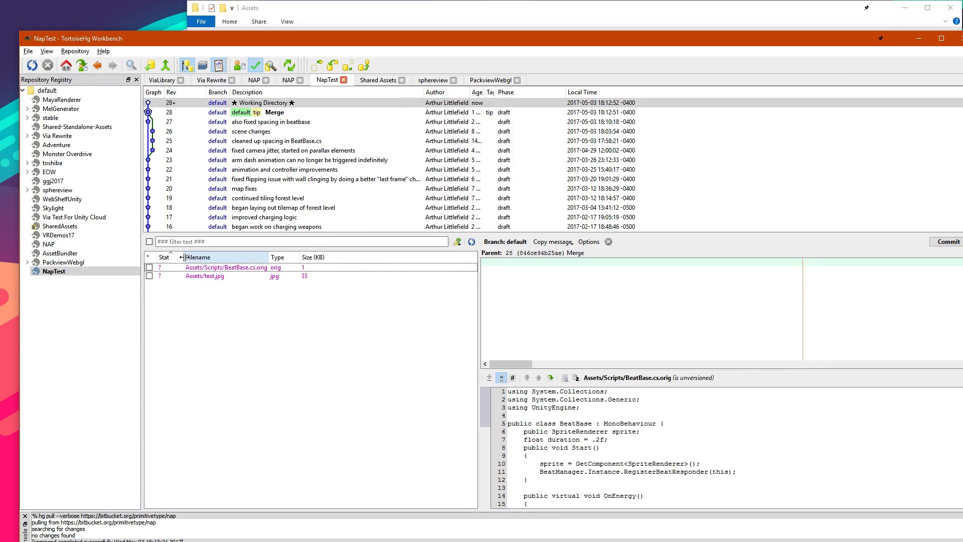
right_click(230, 268)
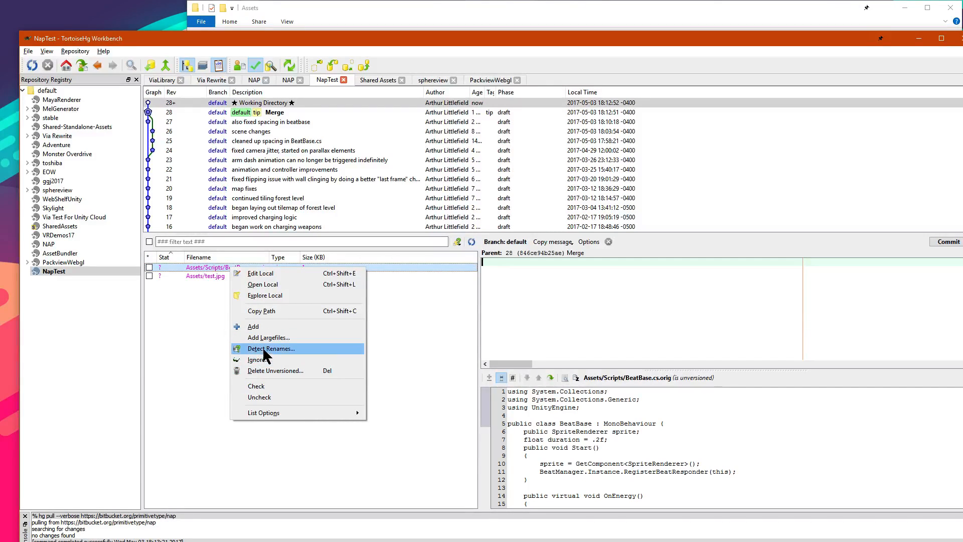
left_click(261, 371)
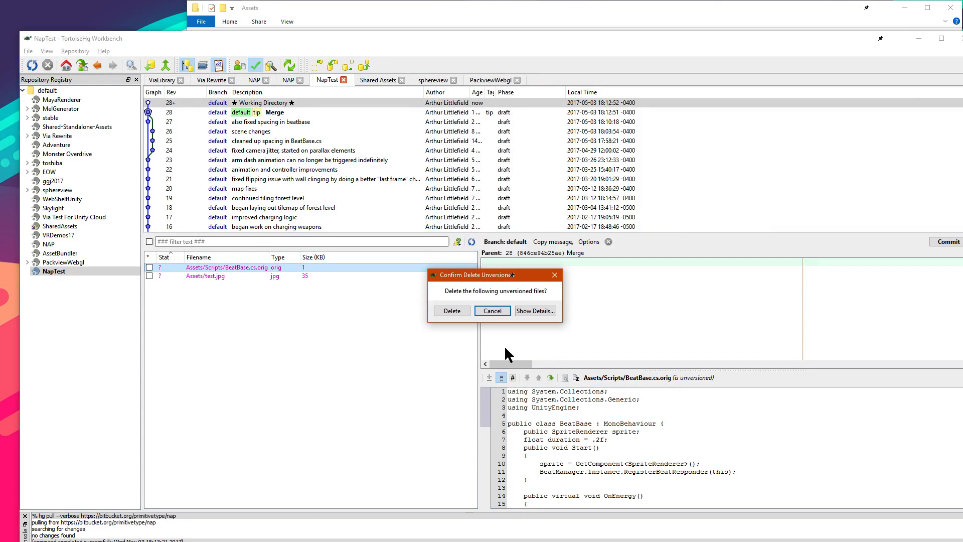
left_click(453, 311)
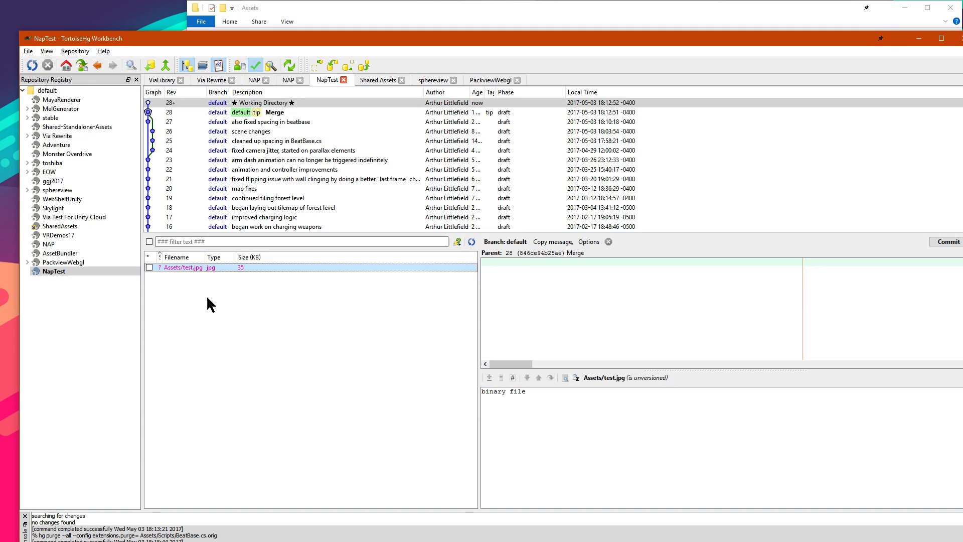
Step: Include Assets/test.jpg in the commit and enter the commit message "added test.jpg"
left_click(246, 104)
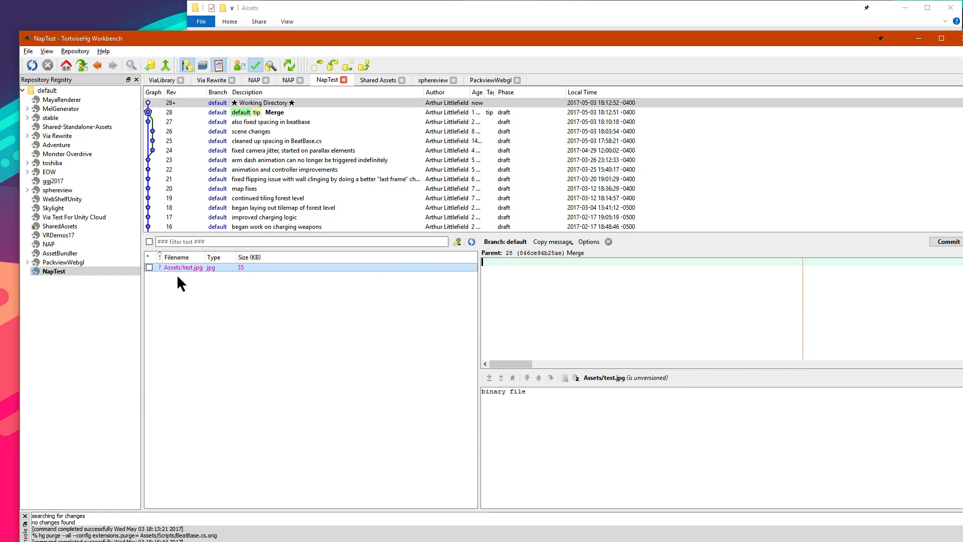
left_click(149, 267)
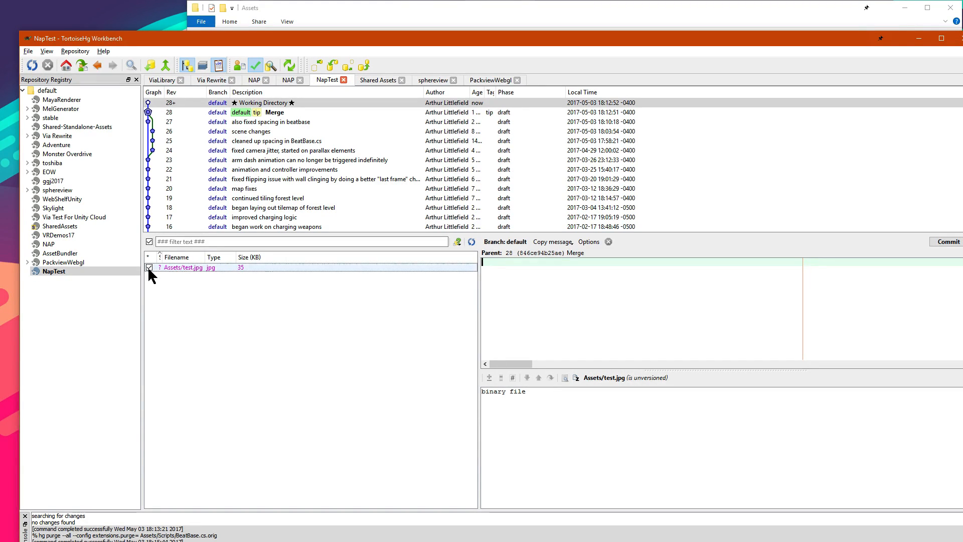
left_click(561, 295)
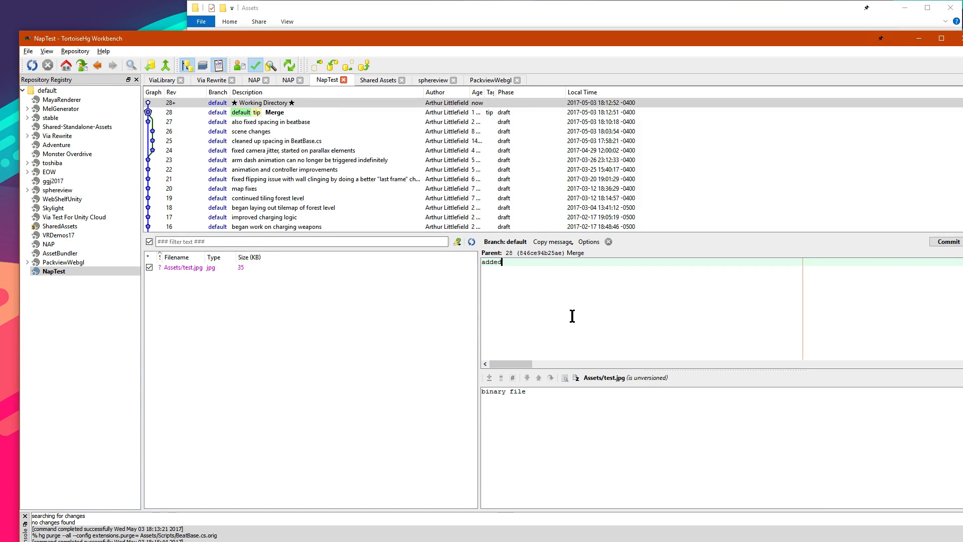
type("added test.jpg")
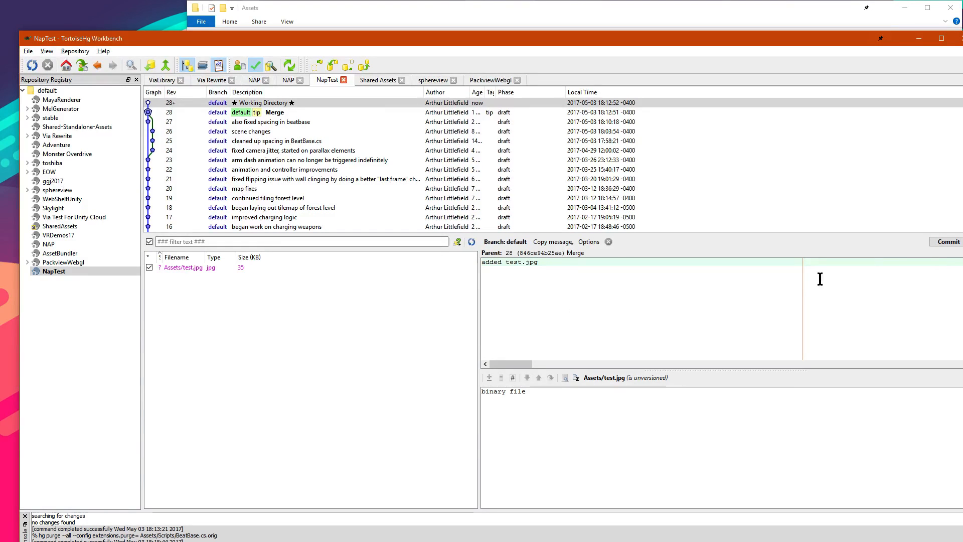
left_click(949, 243)
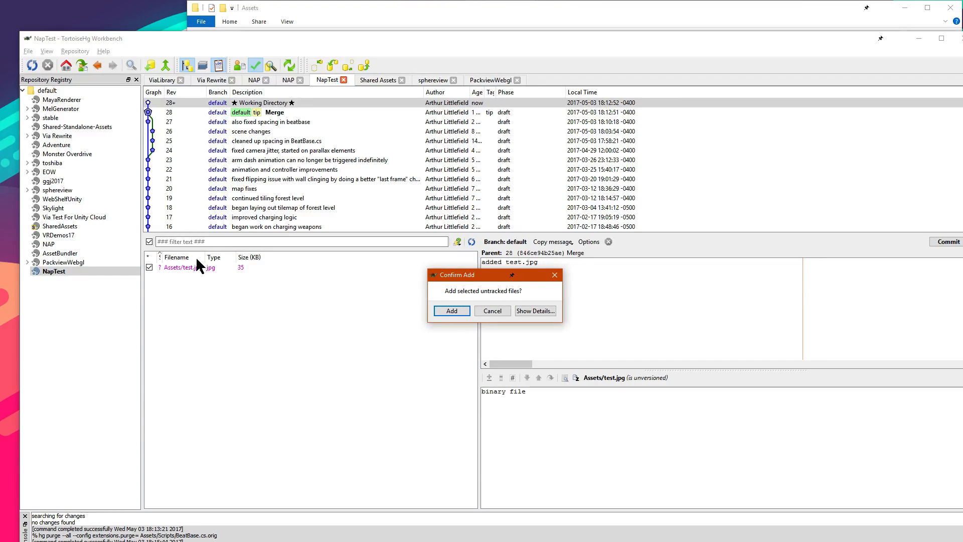
left_click(508, 312)
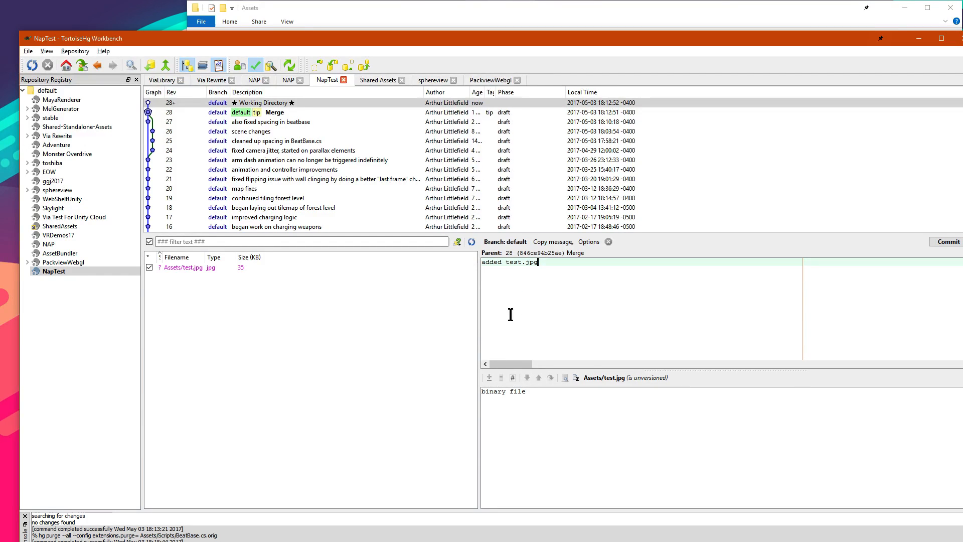
Step: Add Assets/test.jpg to version control and commit it to NapTest
right_click(177, 267)
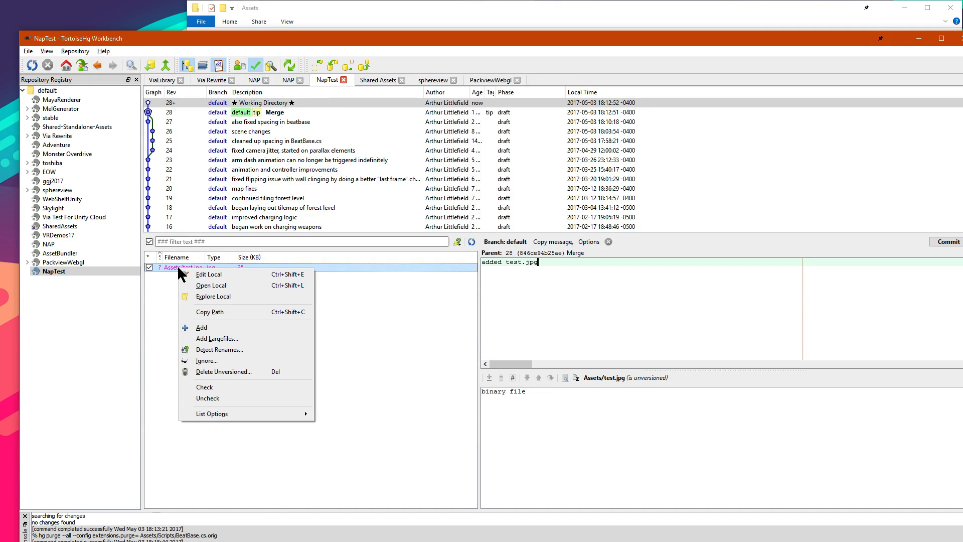
left_click(192, 327)
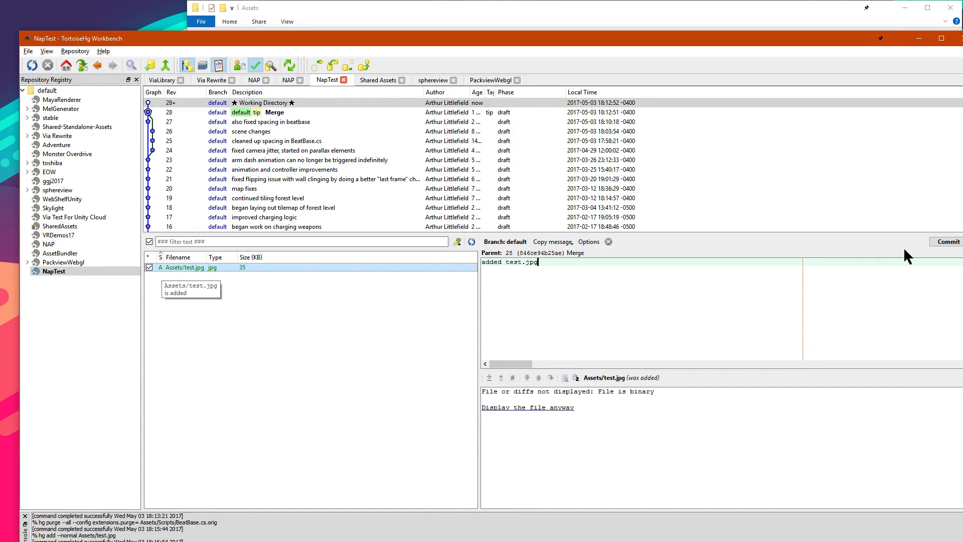
left_click(940, 243)
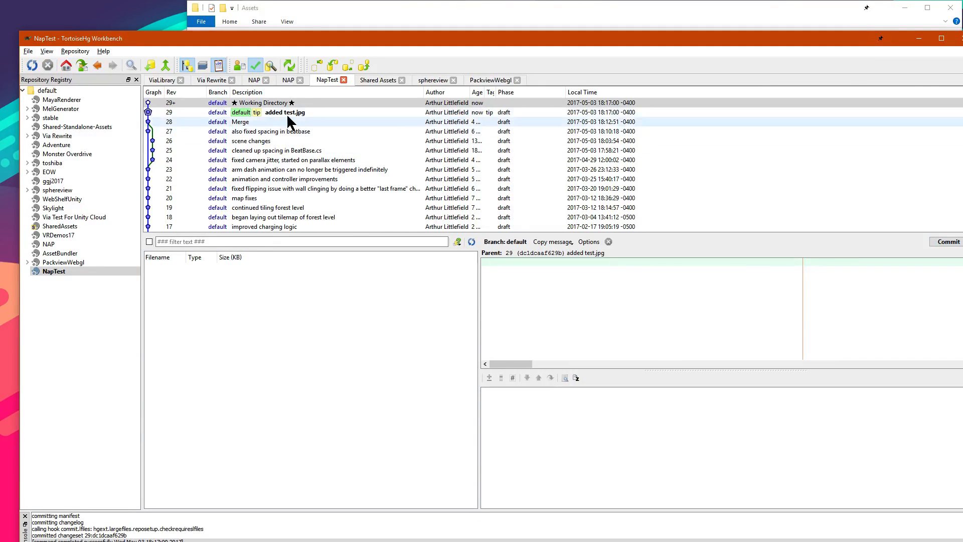
left_click(260, 111)
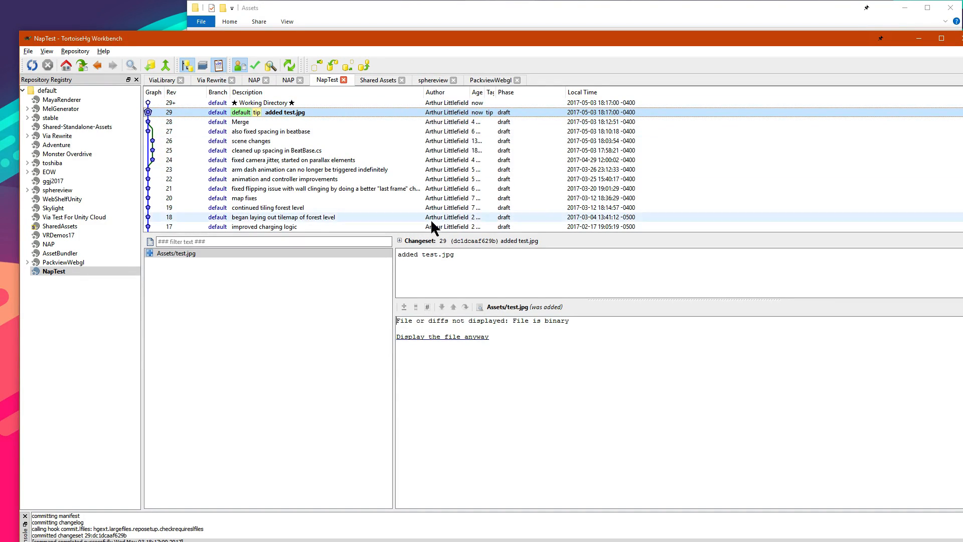
left_click(464, 260)
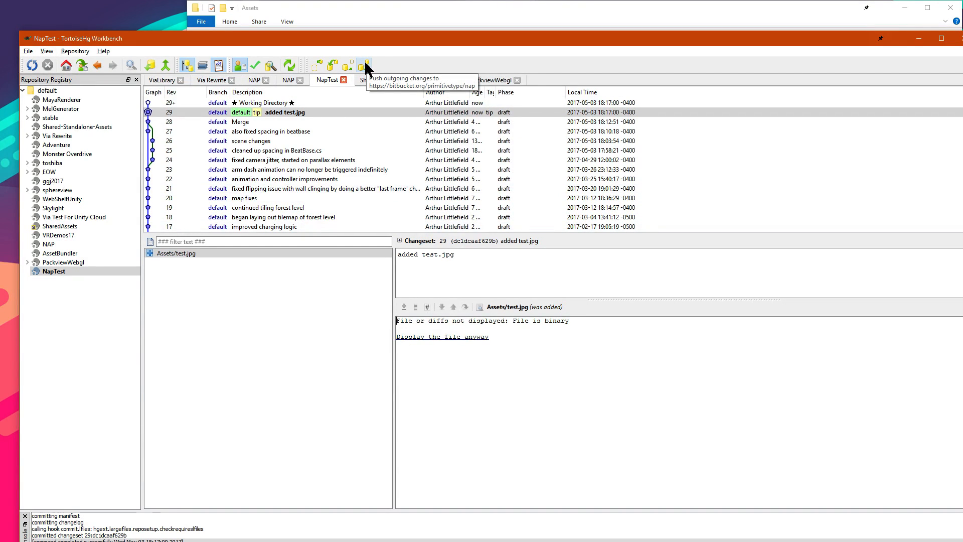
Step: Open the NAP repository and pull from its Bitbucket repository before NapTest's commits are pushed
double_click(65, 244)
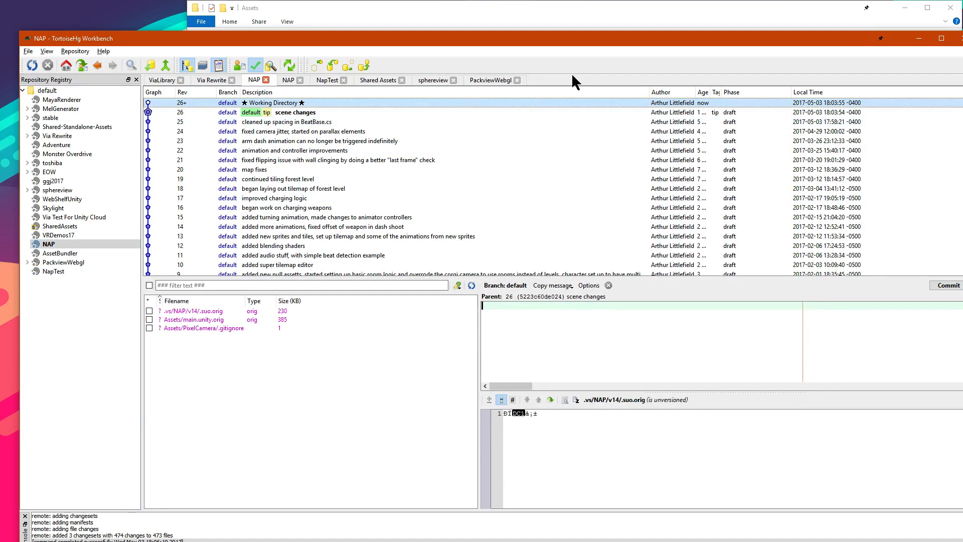
left_click(332, 65)
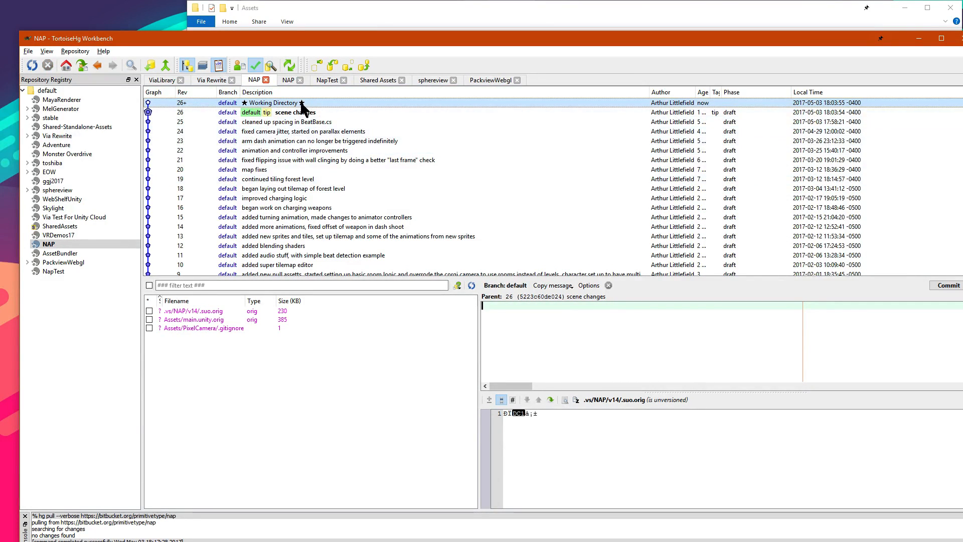
Step: Push NapTest's outgoing changes to its Bitbucket repository
double_click(82, 268)
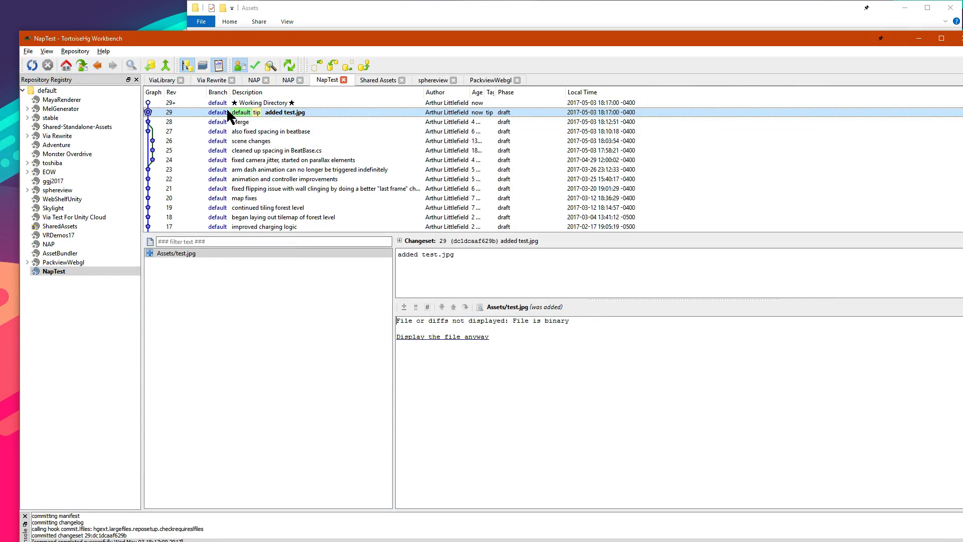
left_click(365, 65)
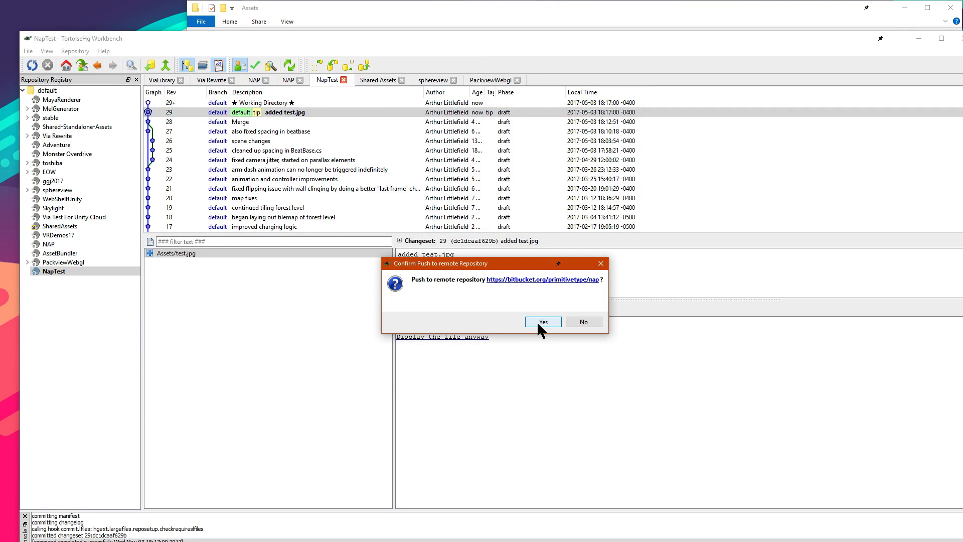
left_click(542, 321)
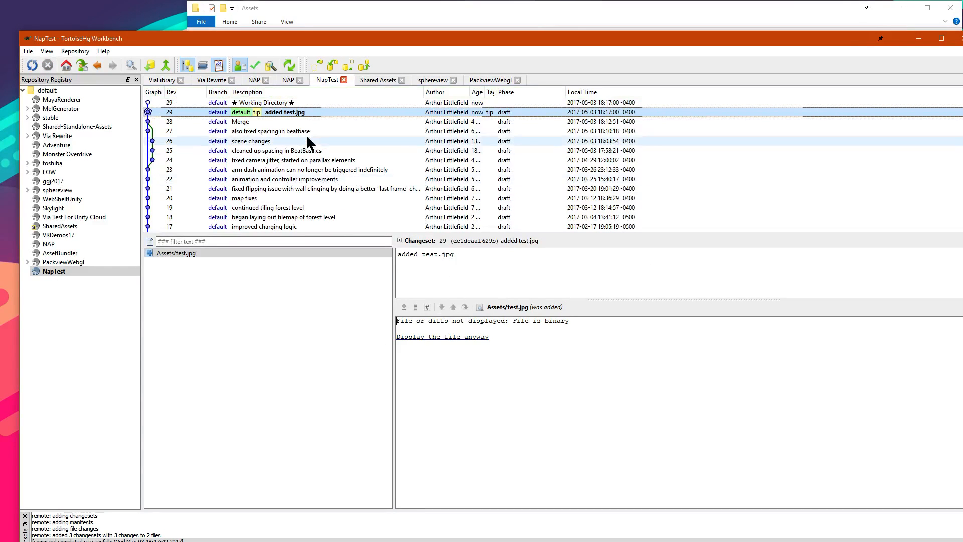
Step: Pull the pushed changesets into NAP and view the BeatBase.cs changes in revision 27 and merge revision 28
double_click(76, 243)
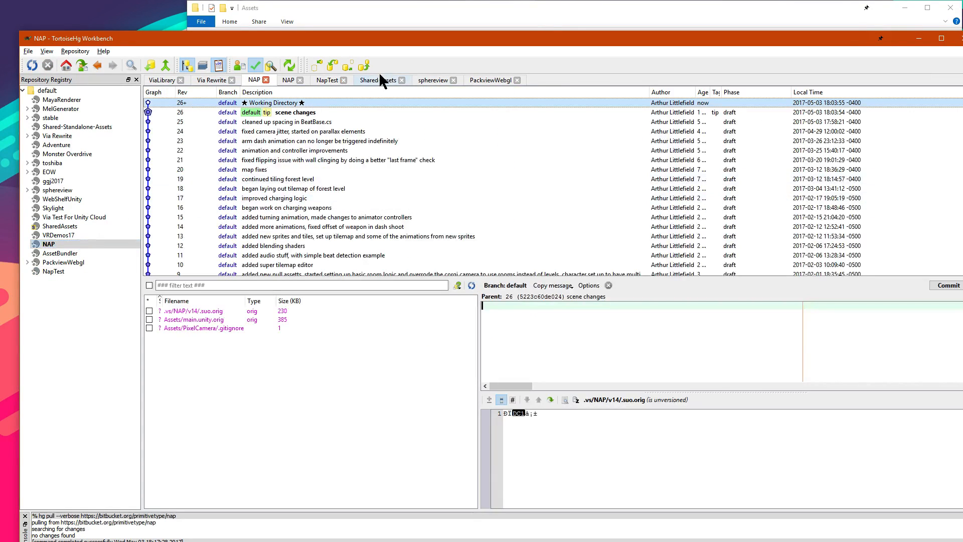
left_click(331, 66)
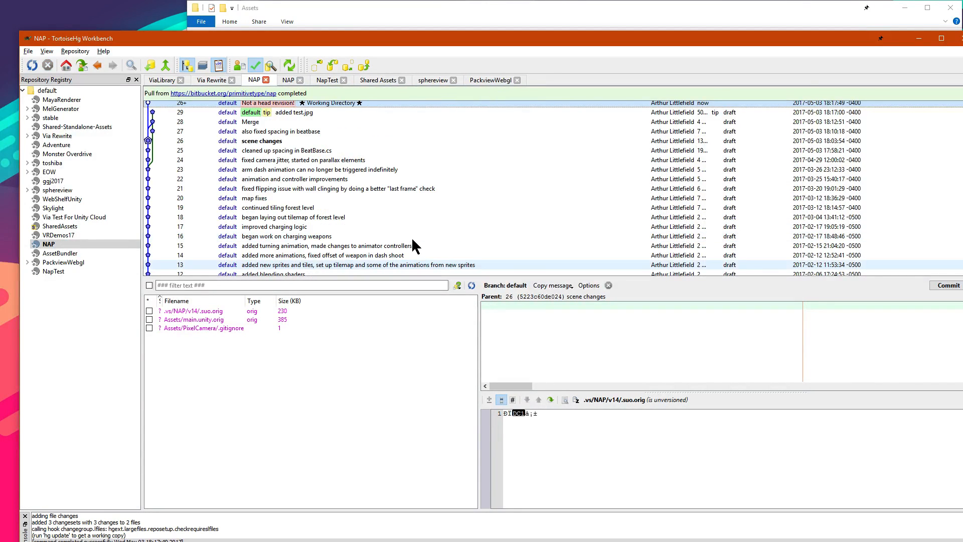
left_click(245, 131)
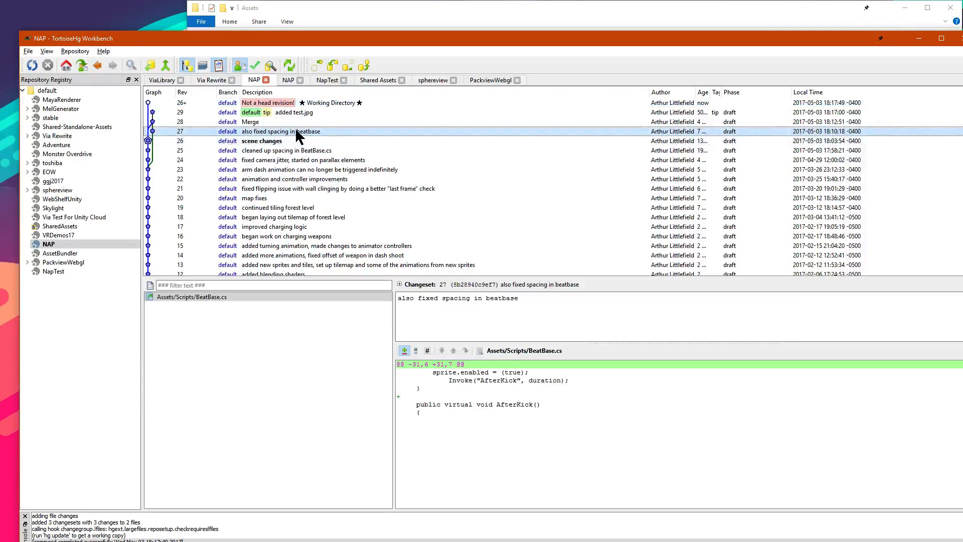
left_click(268, 122)
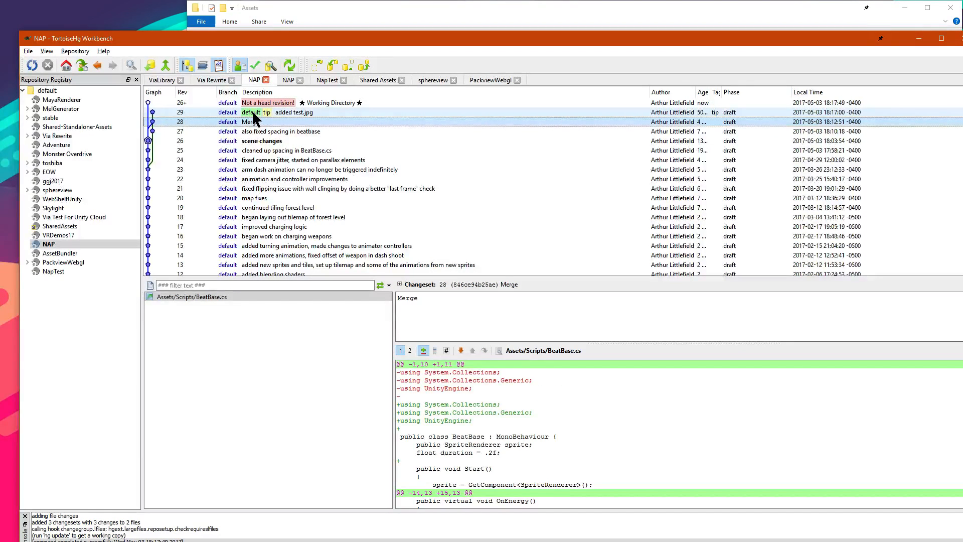
Step: Review NAP's pulled revisions and working directory, and update the working directory to tip revision 29, "added test.jpg"
left_click(253, 114)
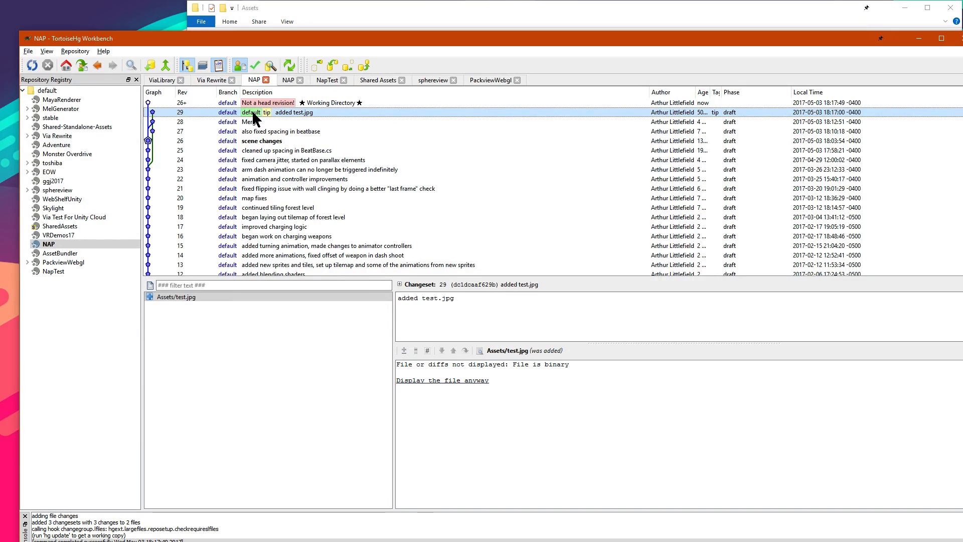
left_click(266, 103)
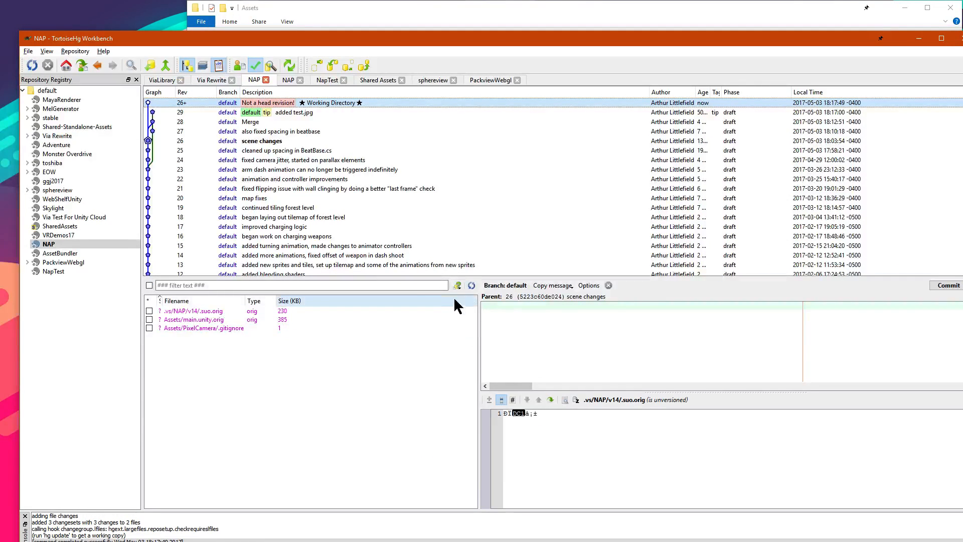
left_click(184, 121)
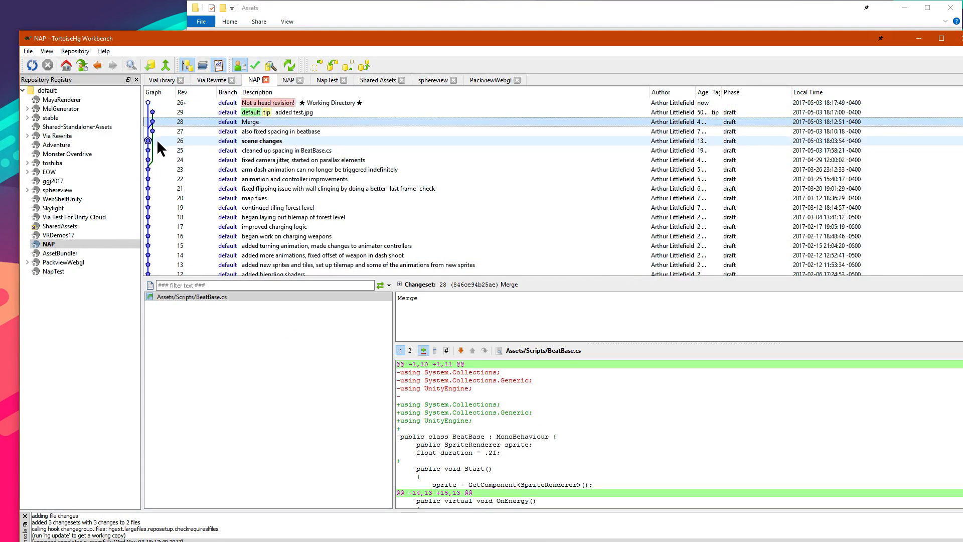
left_click(157, 142)
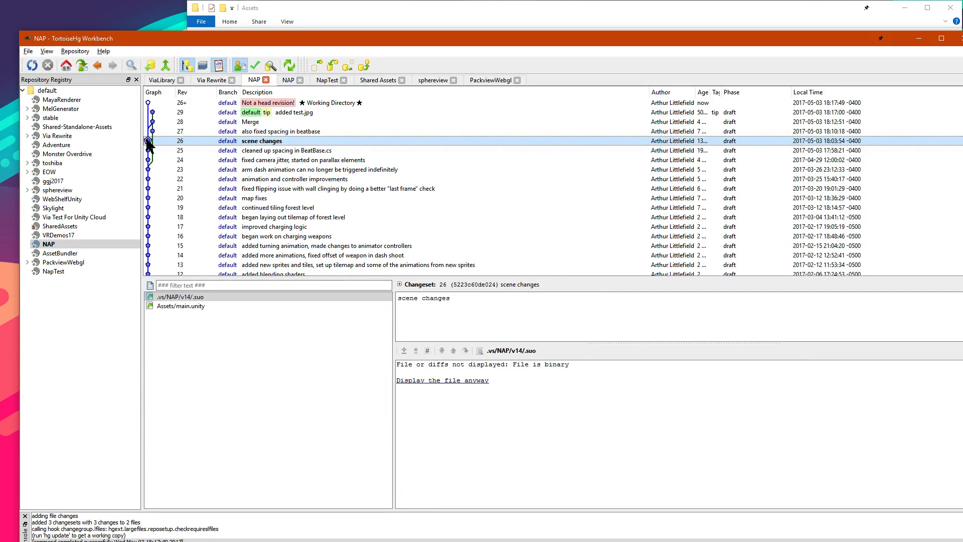
left_click(154, 121)
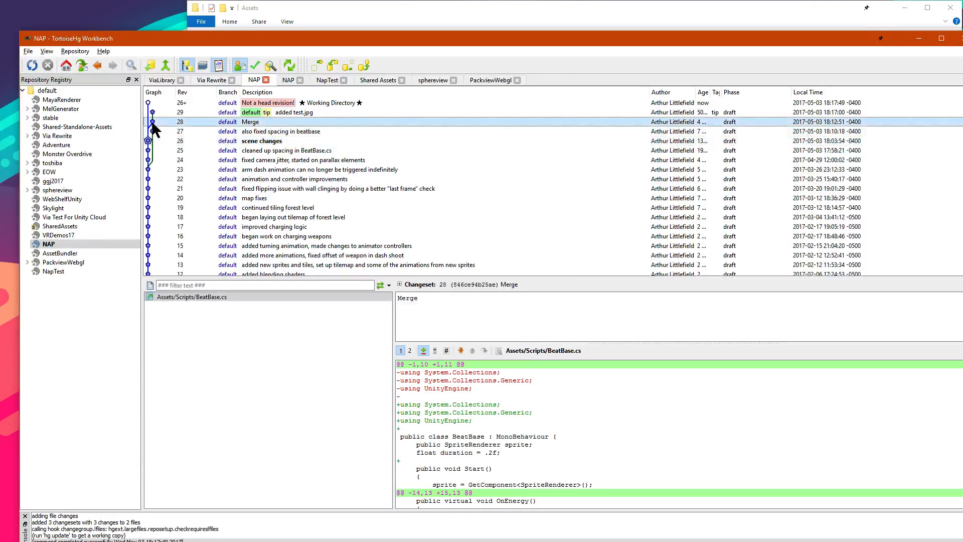
left_click(155, 113)
right_click(158, 113)
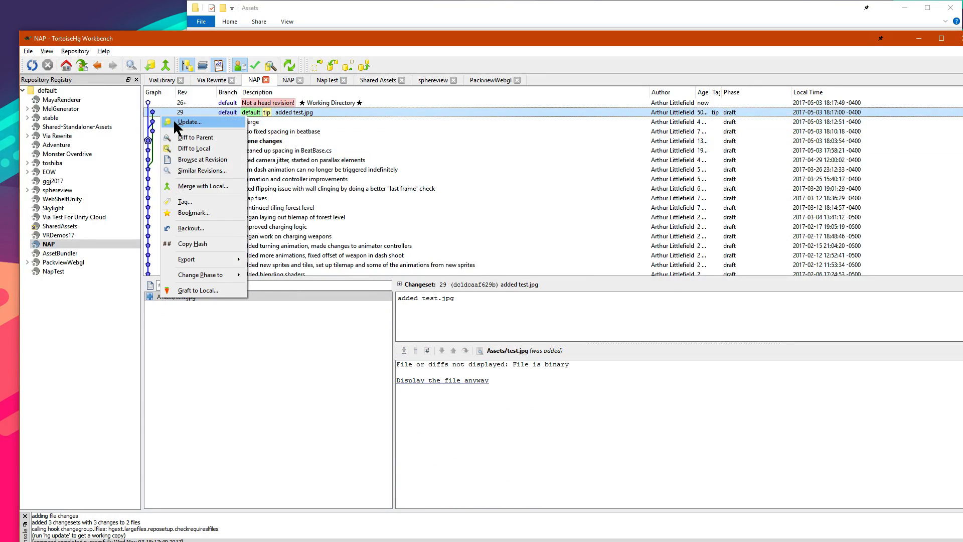
left_click(178, 122)
left_click(588, 306)
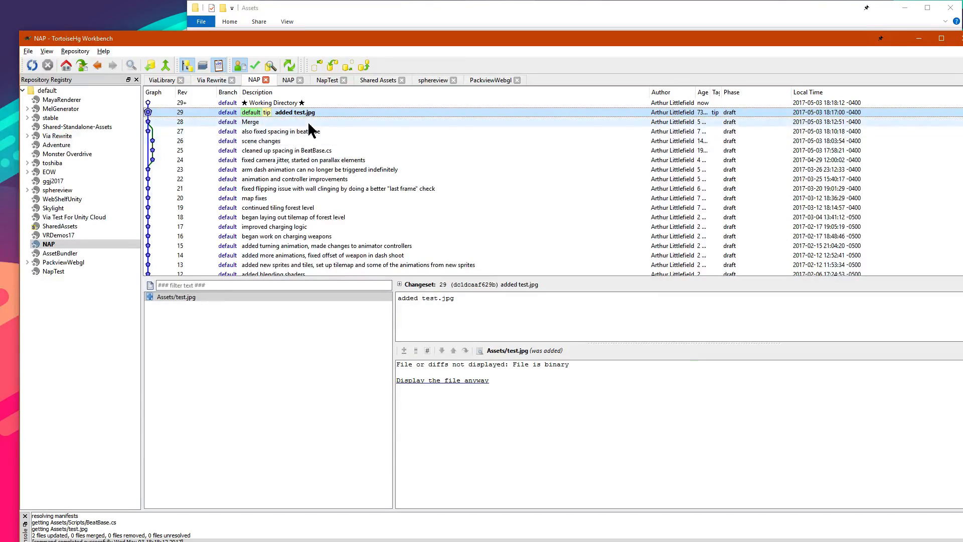
Step: Inspect Assets/main.unity in the "scene changes" revision, the working directory and the "added test.jpg" revision in NAP
key("Down")
key("Down")
left_click(288, 143)
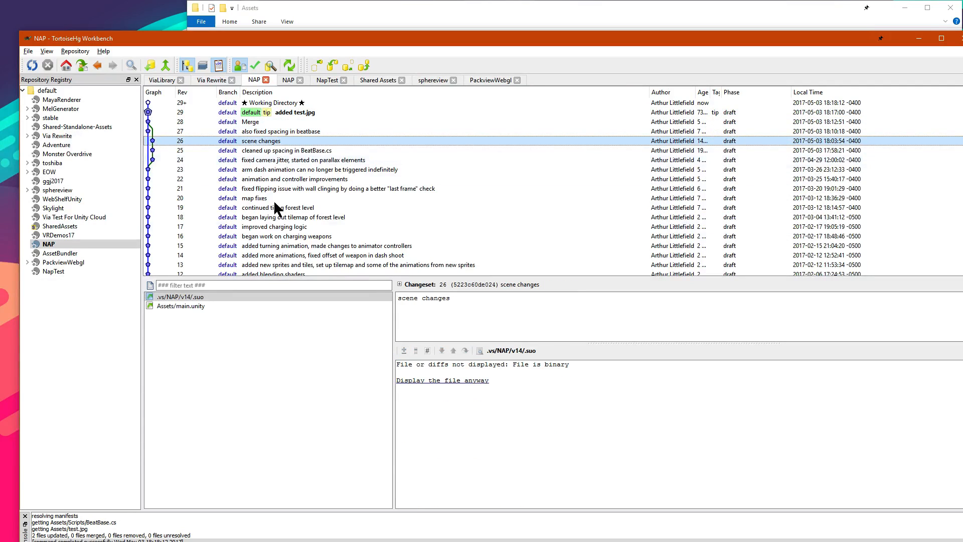
left_click(189, 305)
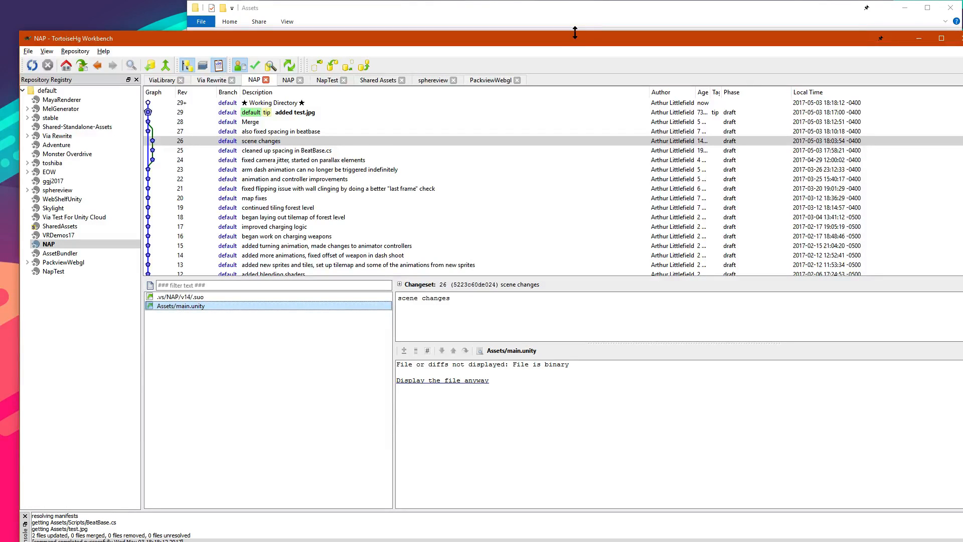
left_click(333, 111)
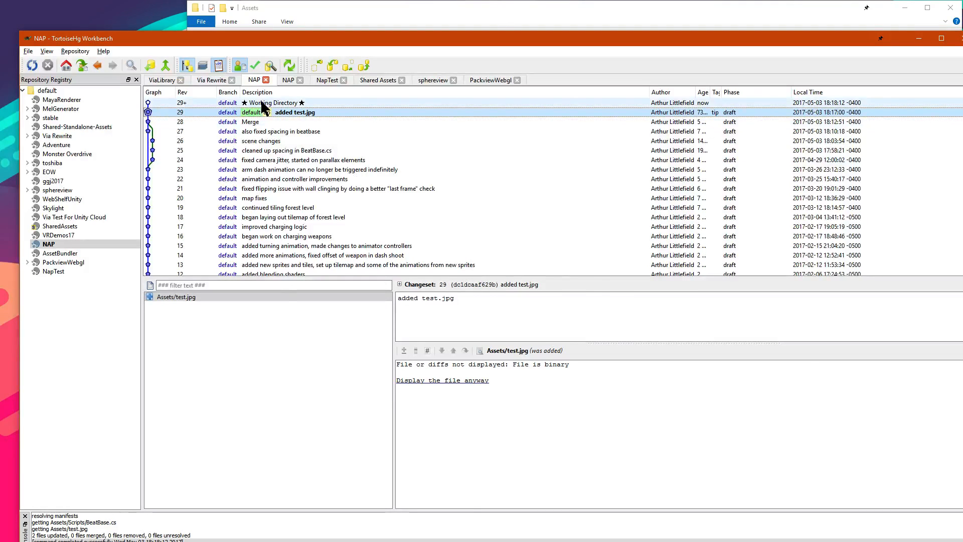
left_click(245, 102)
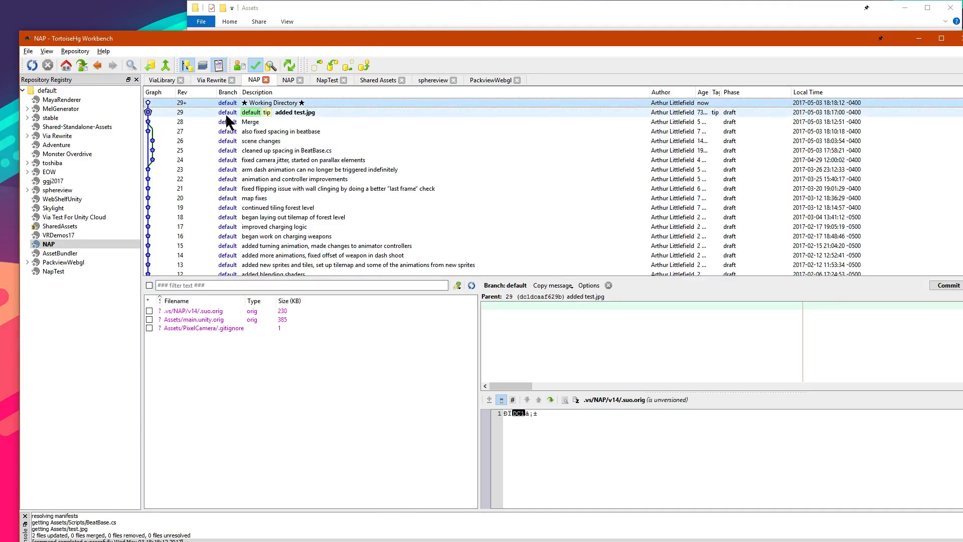
left_click(176, 115)
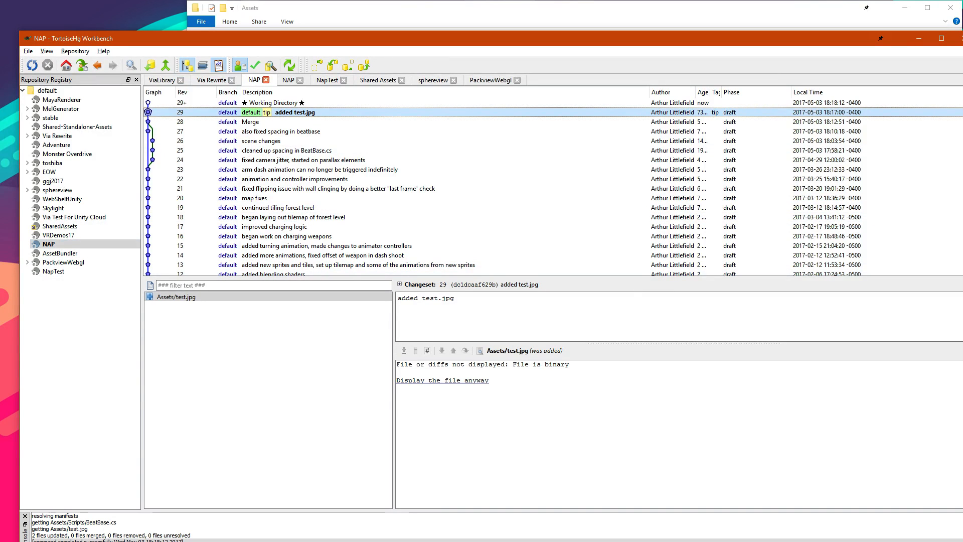
Step: Browse the NAP repository's folder in File Explorer and put the window away
right_click(49, 244)
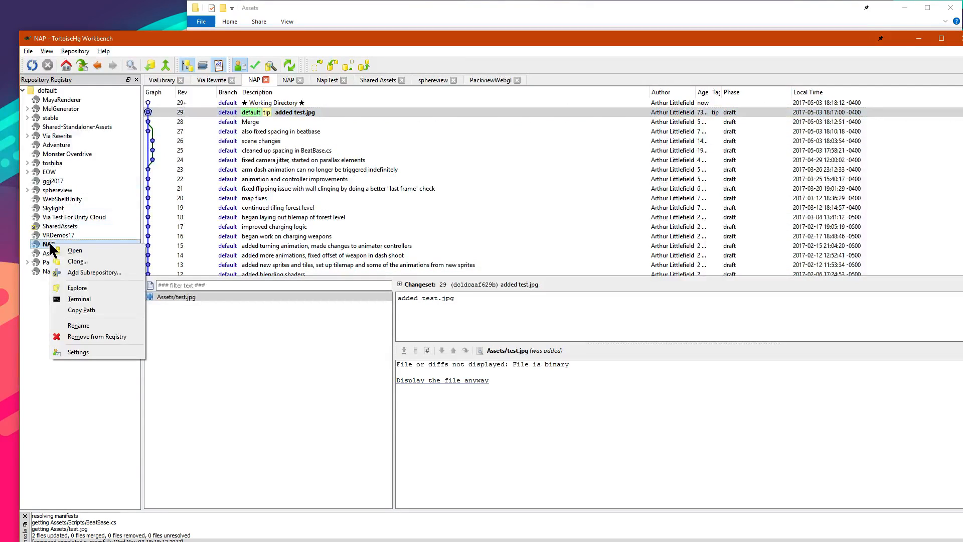
left_click(65, 294)
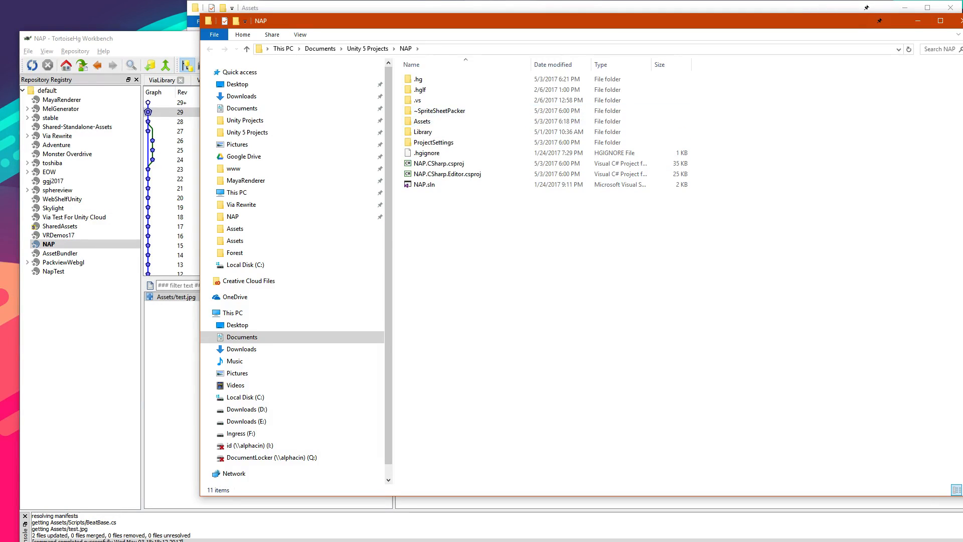
left_click(917, 22)
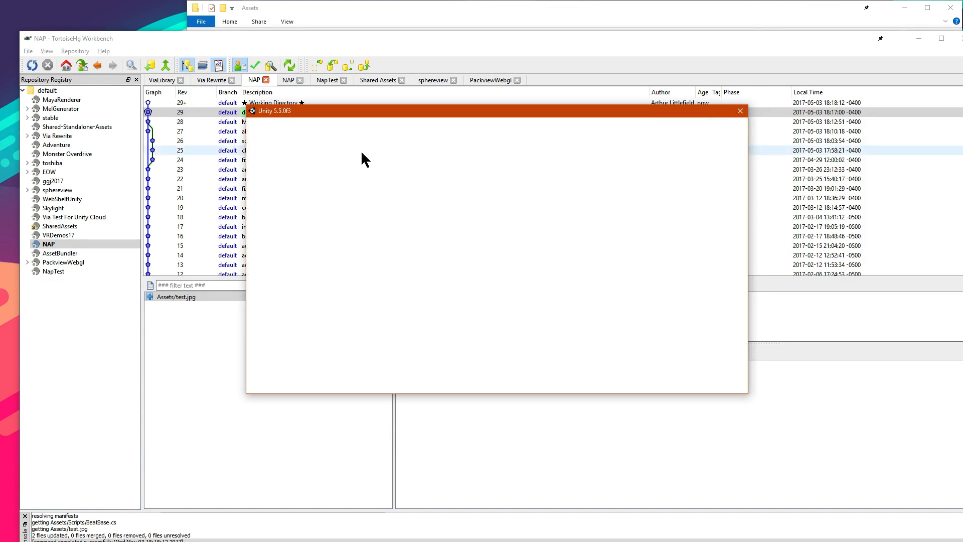
Step: Open the NAP project in Unity and resize its editor window so the whole layout is accessible
left_click(418, 231)
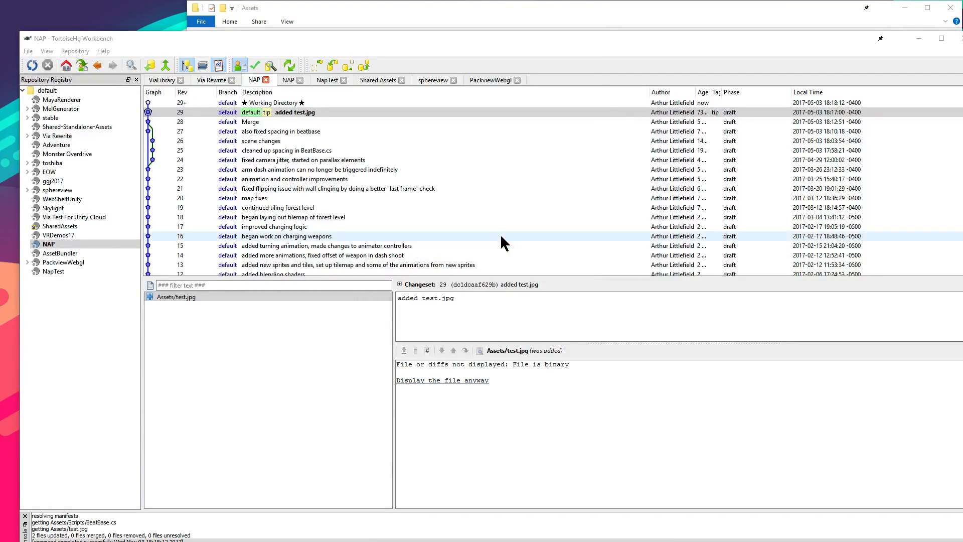
key("alt+Tab")
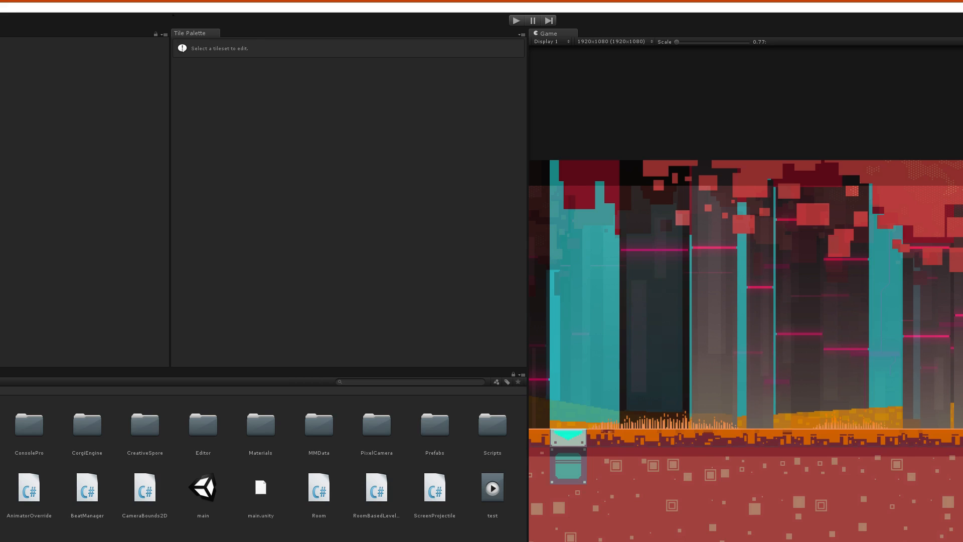
left_click_drag(332, 2, 358, 24)
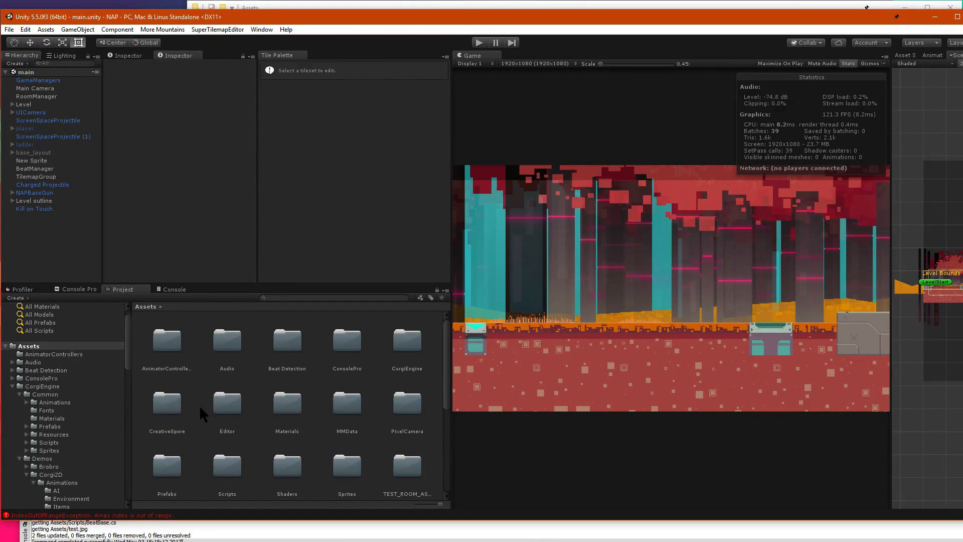
Step: Delete the objects from UICamera through ladder and the Level object from Unity's main scene, save it, and return to TortoiseHg Workbench
left_click(30, 112)
left_click(25, 144, "shift")
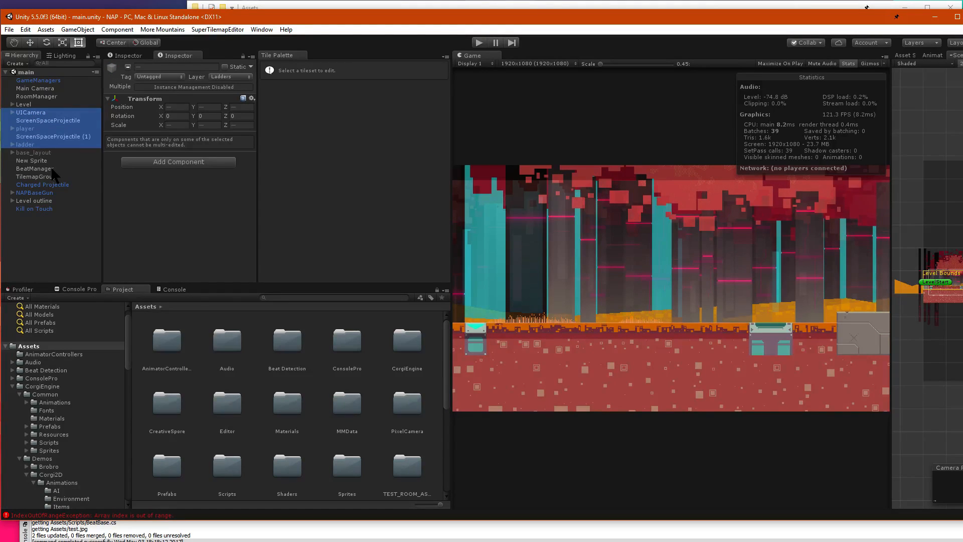
key("Delete")
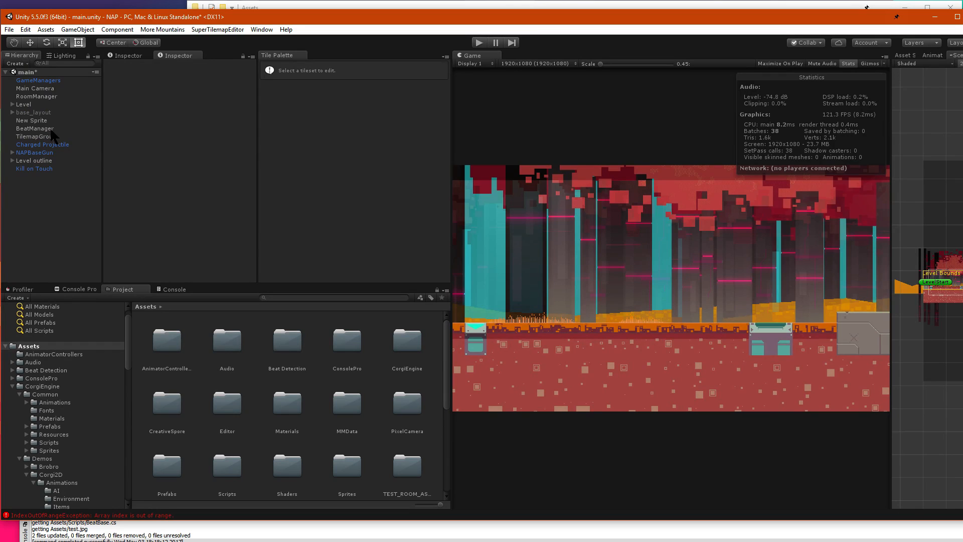
left_click(40, 104)
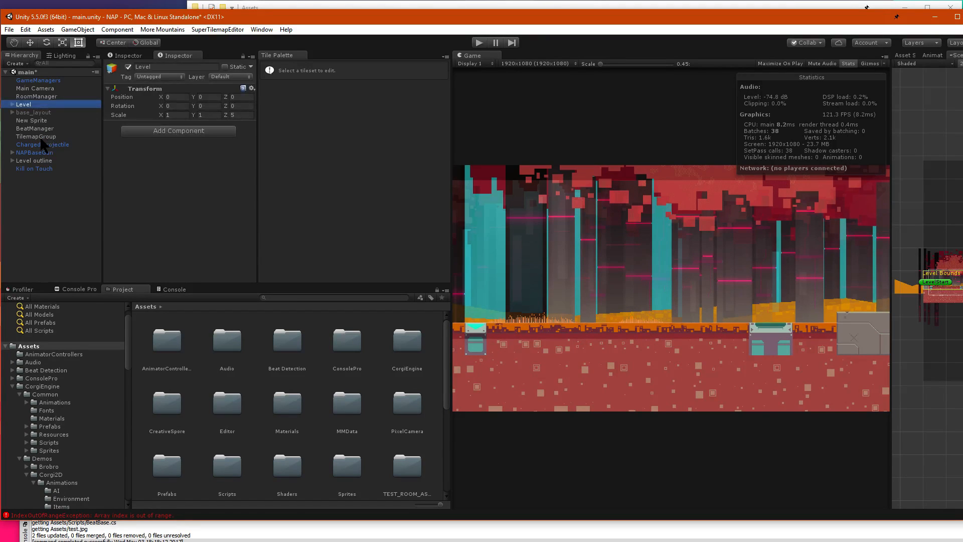
key("Delete")
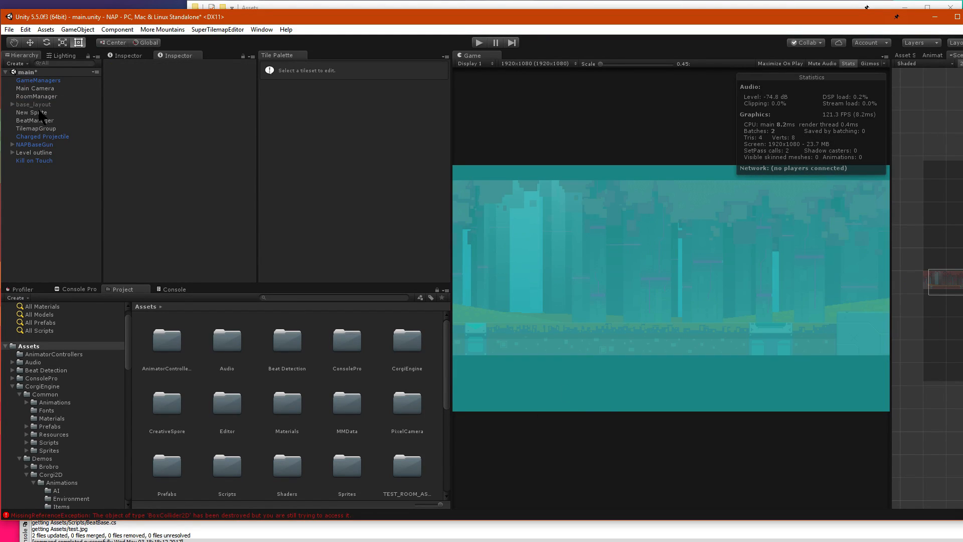
left_click(50, 112)
left_click(38, 129)
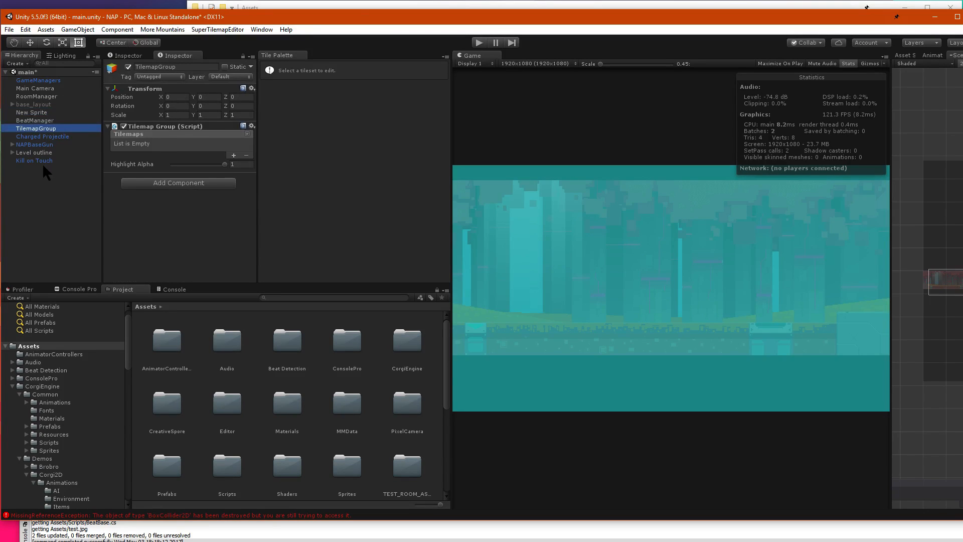
left_click(934, 16)
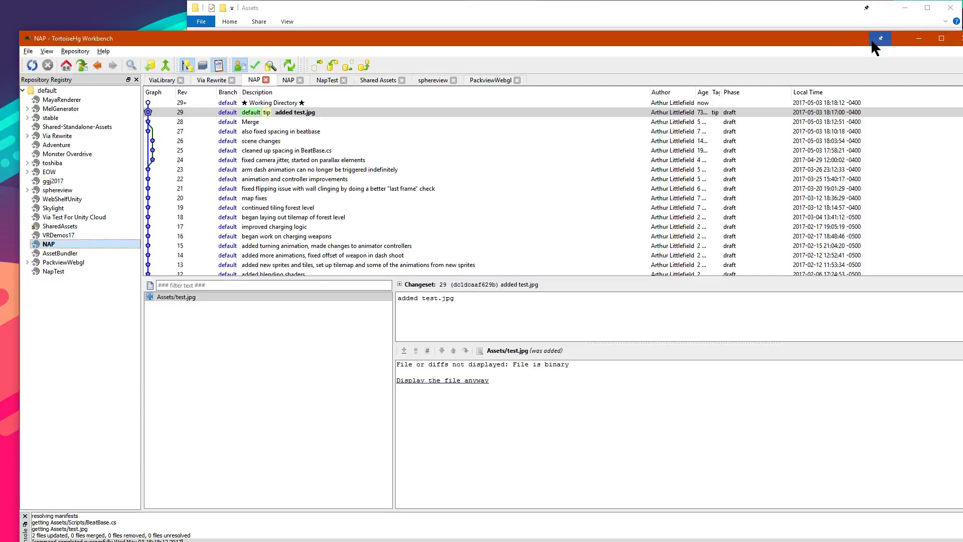
key("alt+Tab")
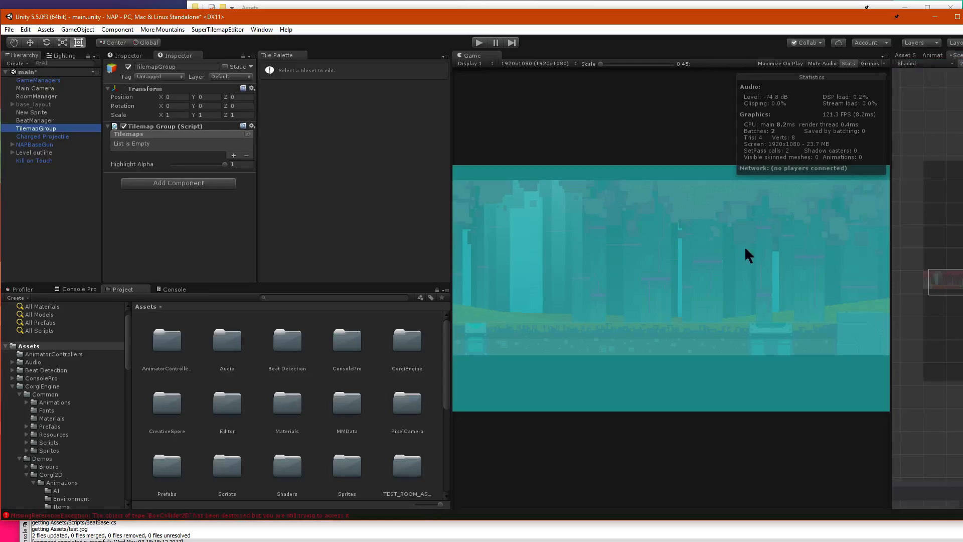
left_click(934, 17)
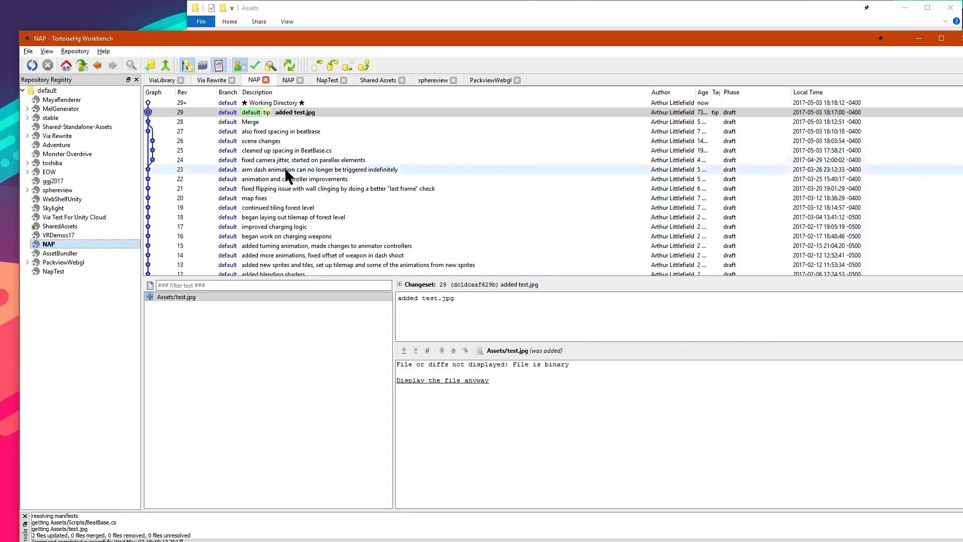
Step: Refresh NAP's working directory file list and examine the status of Assets/main.unity
left_click(304, 102)
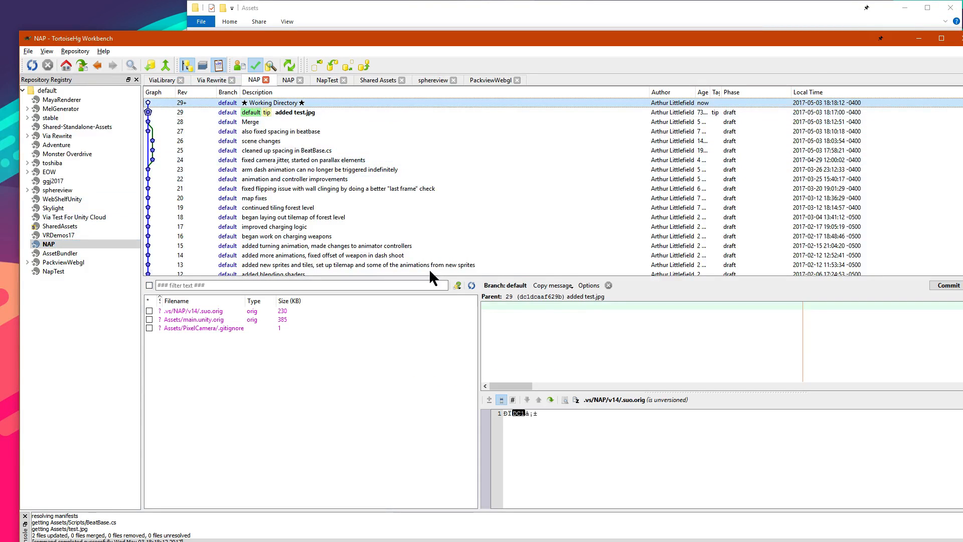
left_click(471, 285)
left_click(180, 309)
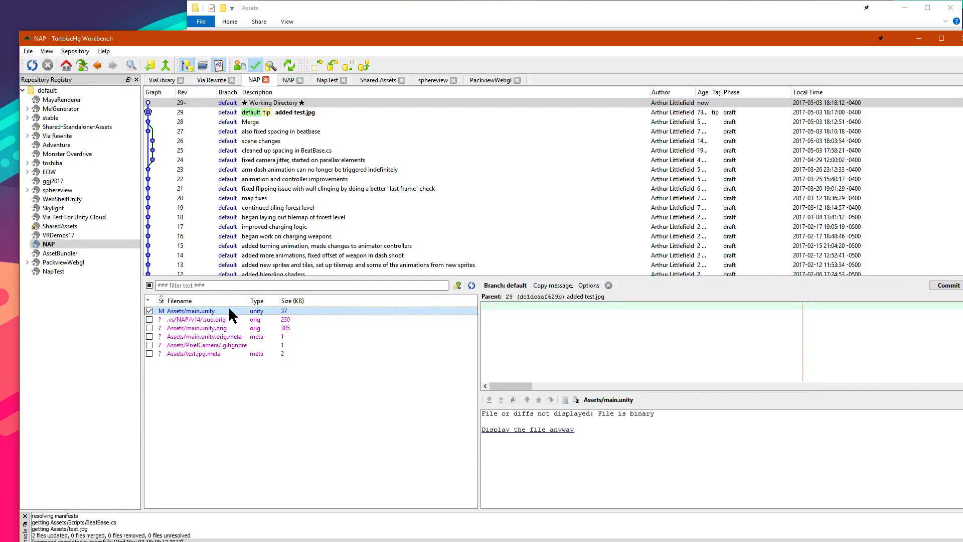
key("alt+Tab")
key("alt+Tab")
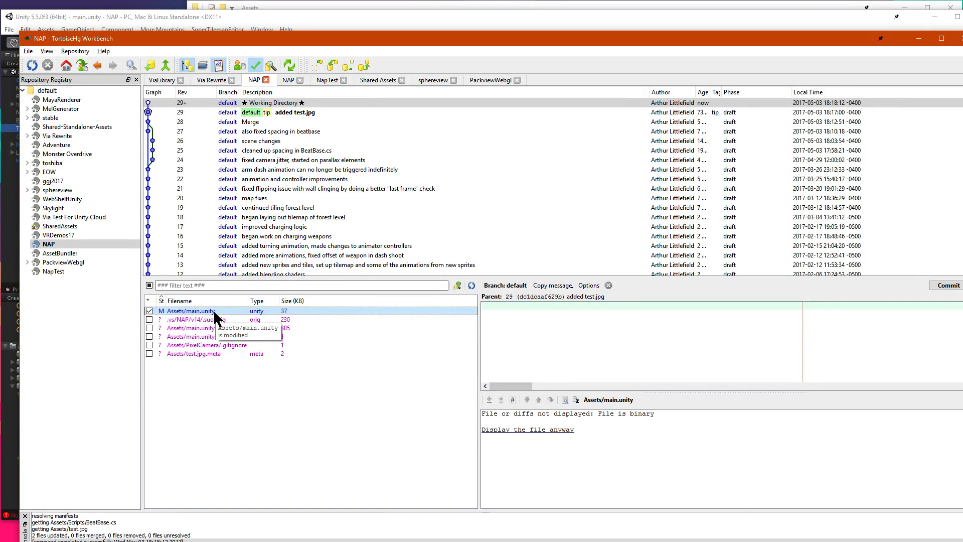
Step: Update NAP to tip with the option to discard local changes without backup, and refresh the working directory's file list
right_click(237, 111)
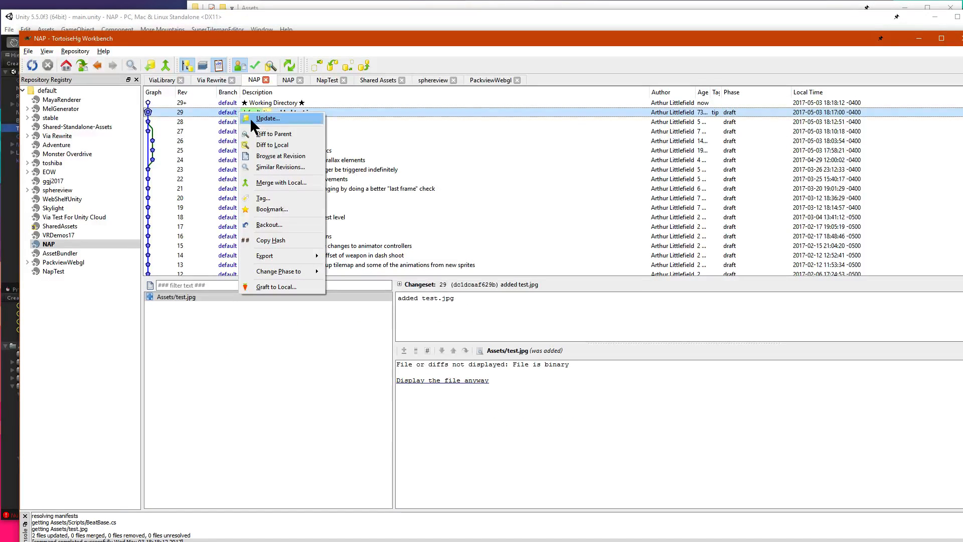
left_click(249, 117)
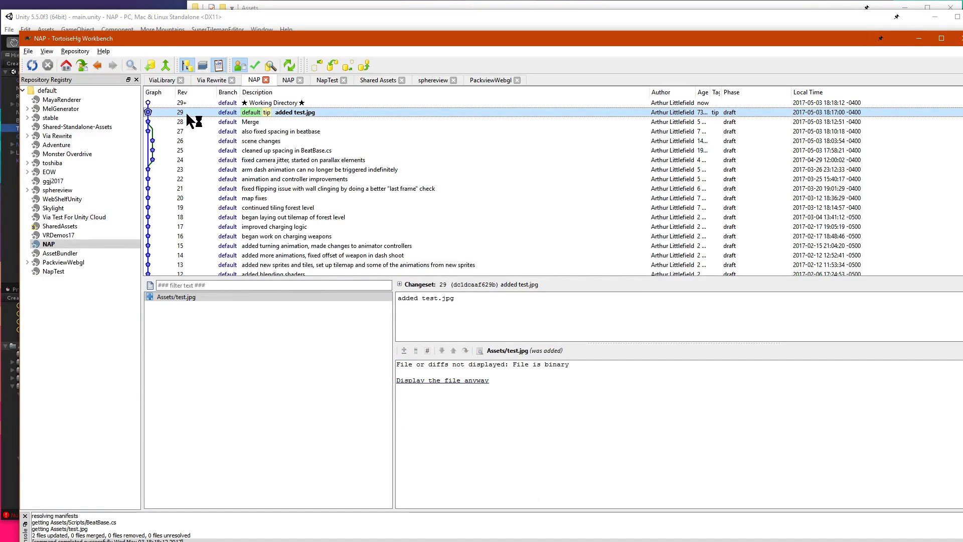
right_click(188, 116)
left_click(209, 119)
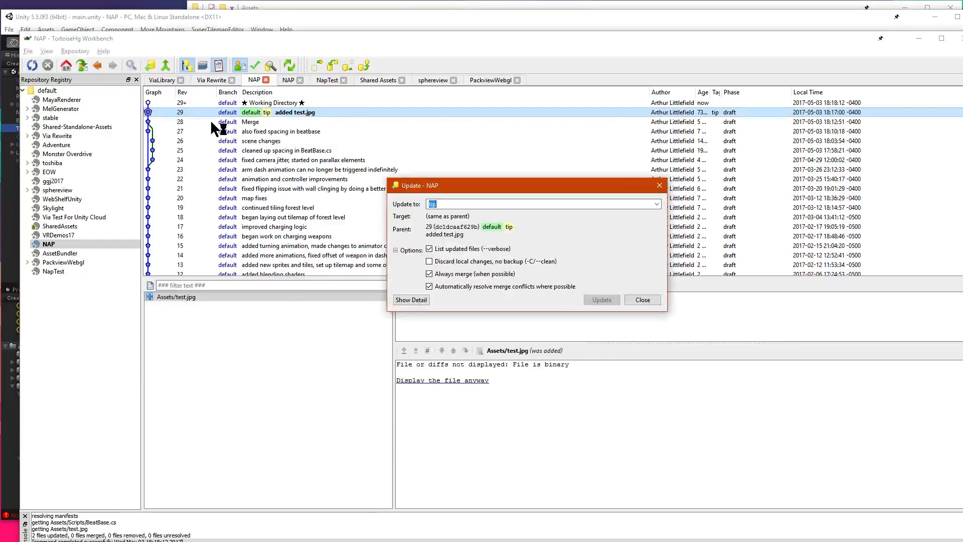
left_click(429, 261)
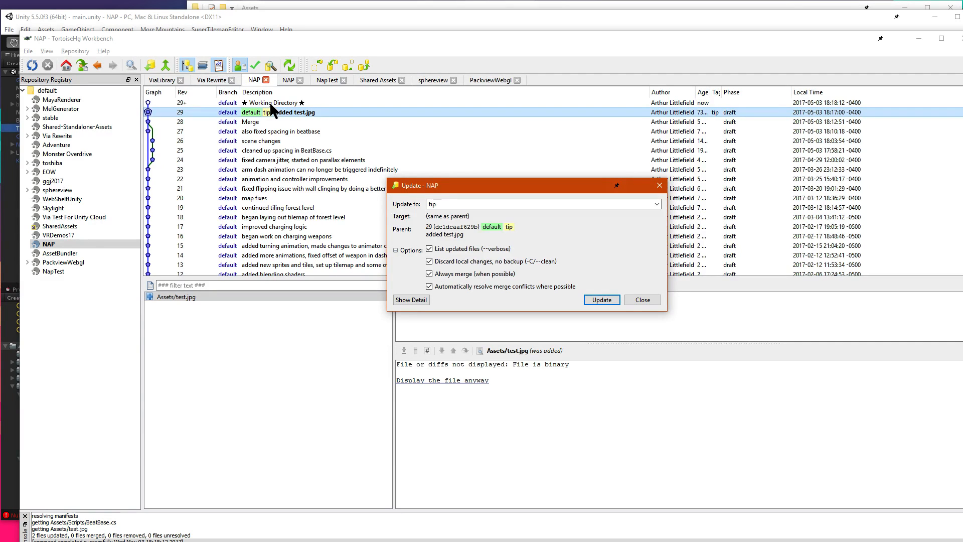
left_click(603, 300)
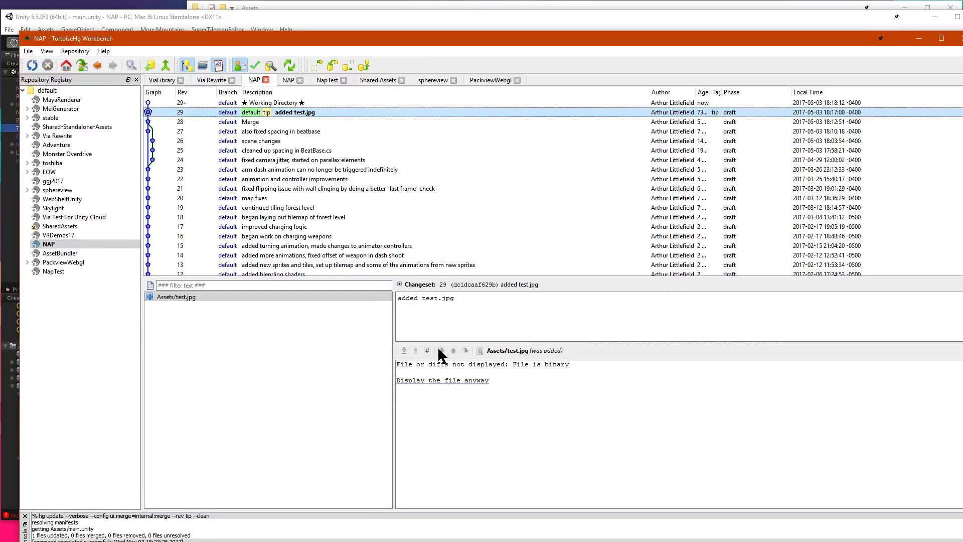
left_click(247, 103)
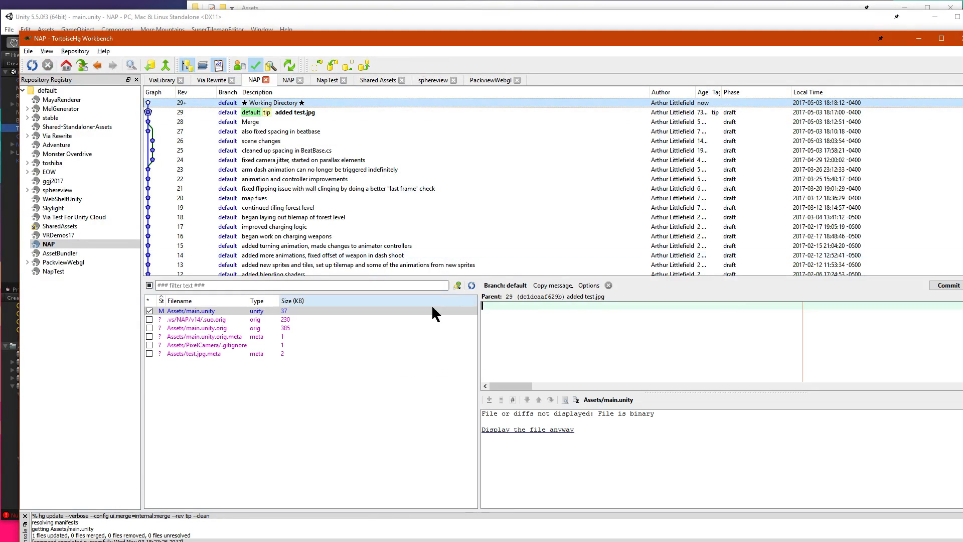
left_click(471, 286)
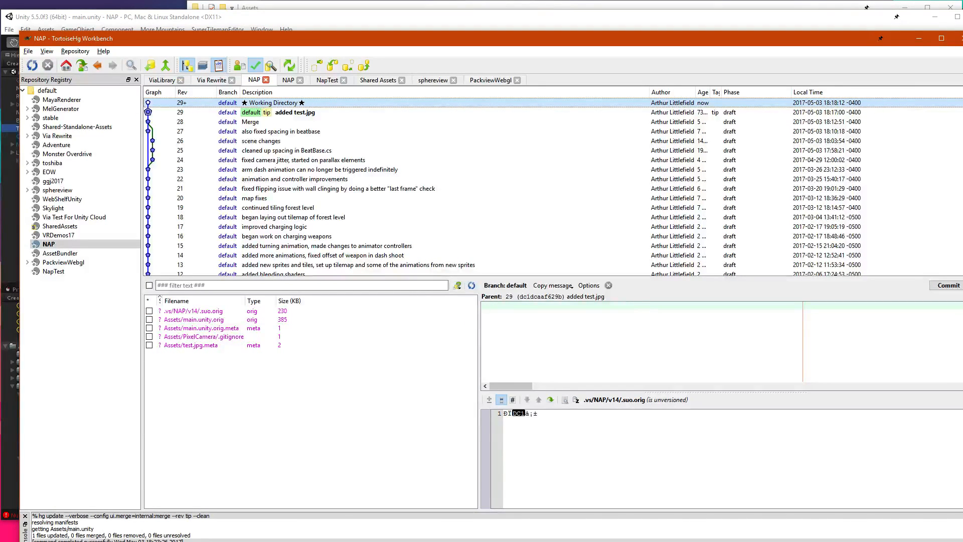
Step: Switch to Unity, reload the externally modified main.unity scene, and return to TortoiseHg Workbench
left_click(10, 210)
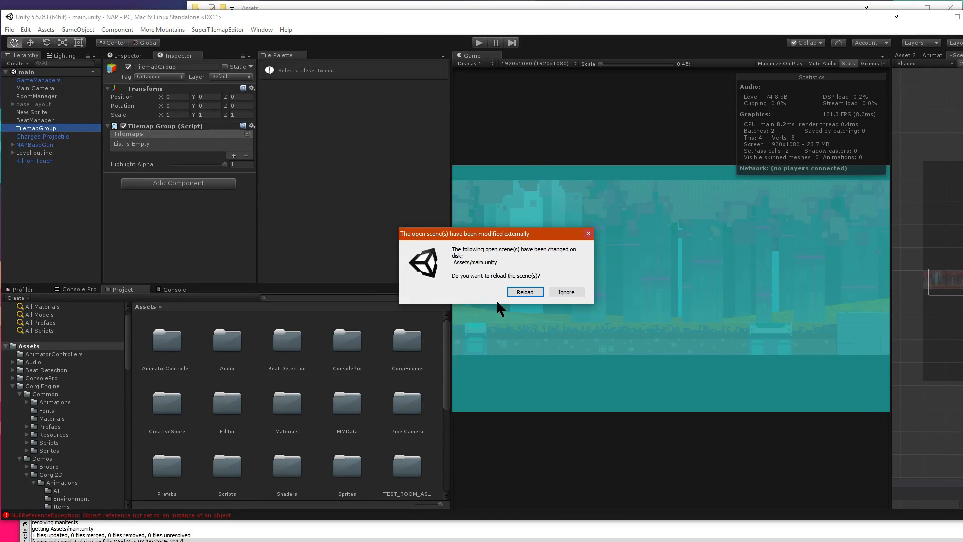
left_click(523, 292)
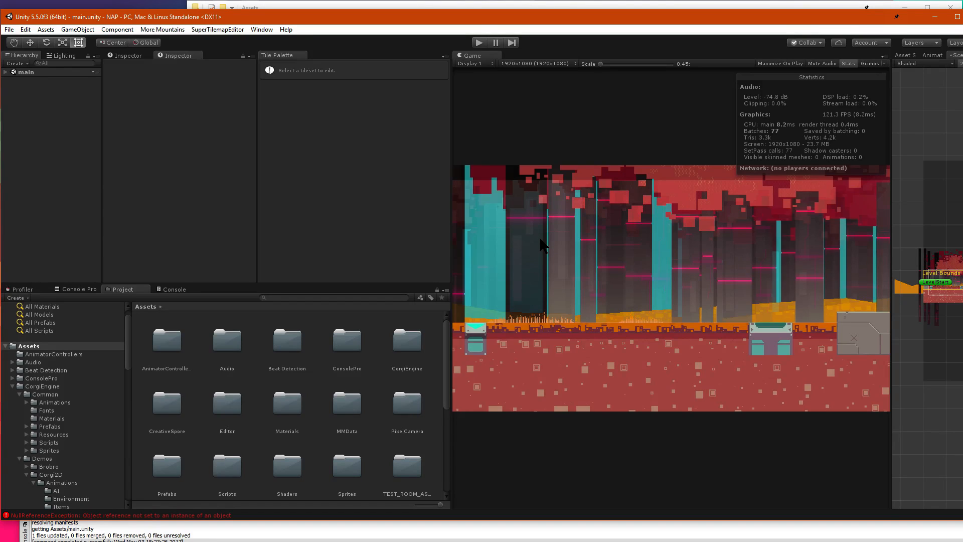
left_click(925, 20)
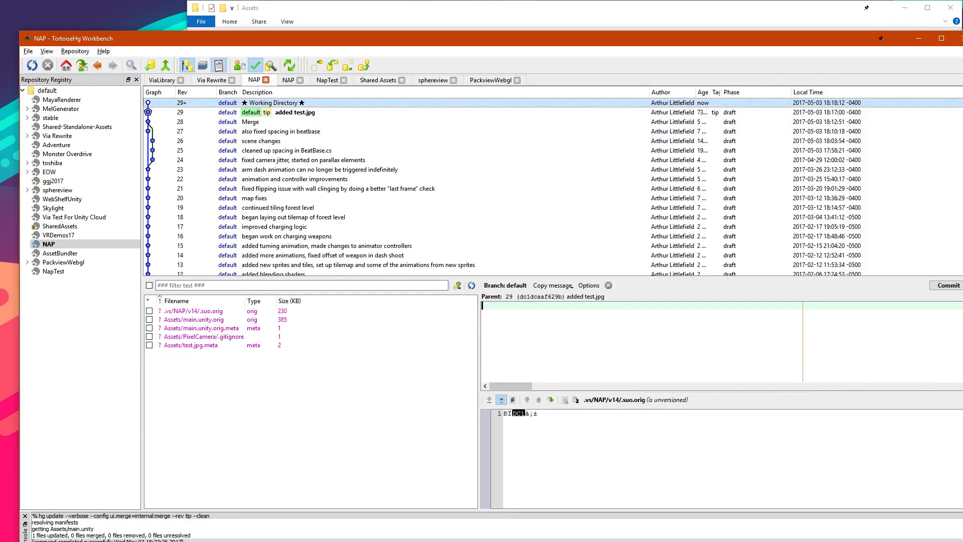